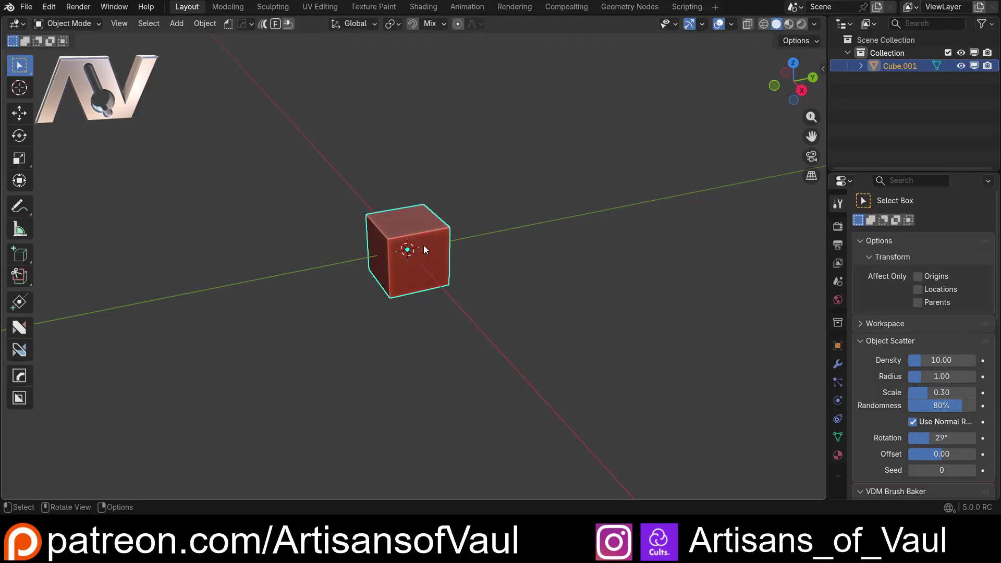
Scale the cube about 22.7 times in X and Y, keeping its height, to form a wide slab, and apply its scale
middle_drag(411, 239, 407, 261)
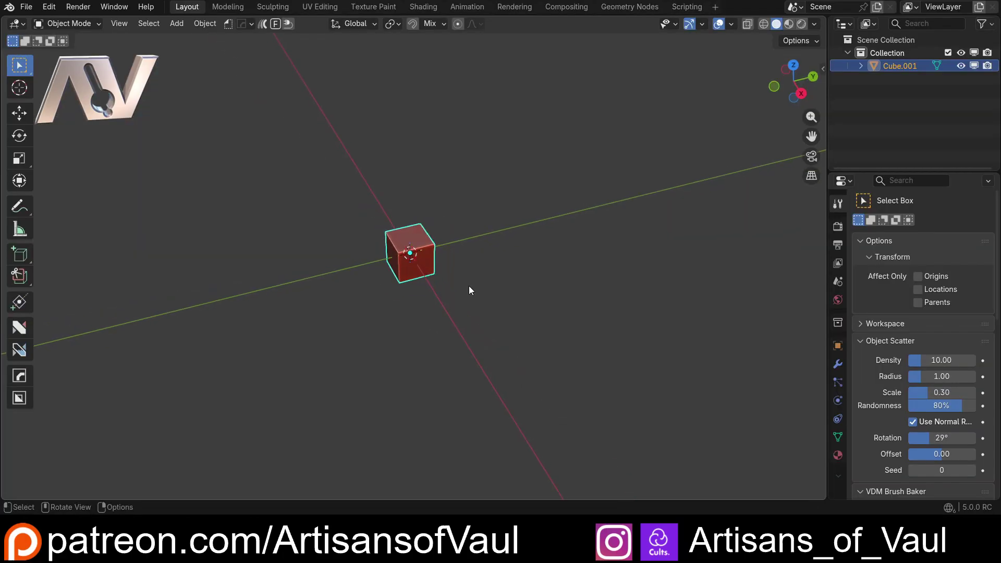
key(s)
key(shift+z)
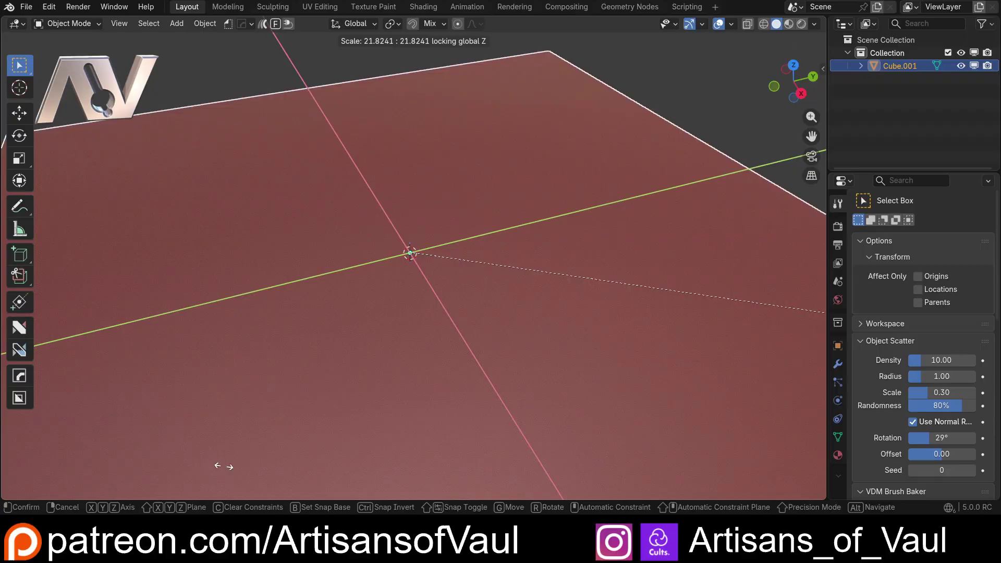
click(283, 472)
scroll(379, 349, down, 3)
middle_drag(379, 350, 463, 326)
middle_drag(293, 141, 324, 237)
scroll(248, 238, down, 3)
middle_drag(248, 238, 489, 296)
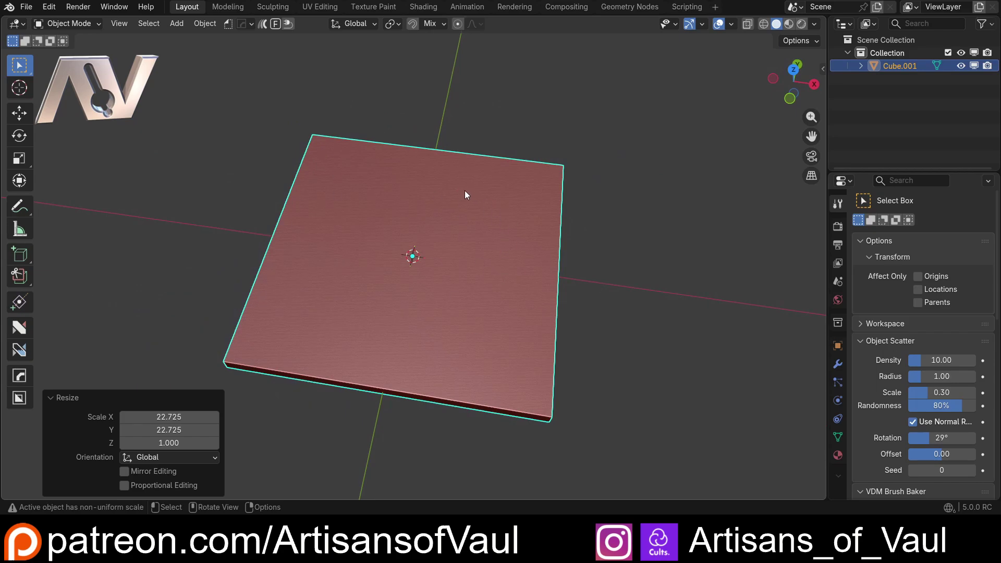
key(ctrl+a)
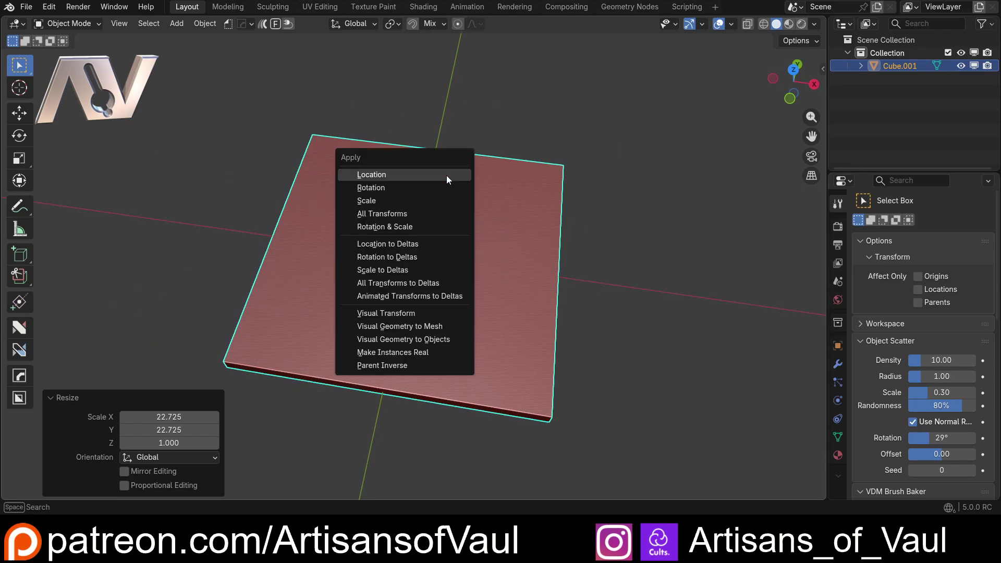
click(378, 200)
Add a round cube and move it about 36 units along X so it sits clear of the slab
middle_drag(432, 208, 336, 235)
scroll(335, 232, up, 2)
shift+middle_drag(227, 254, 296, 244)
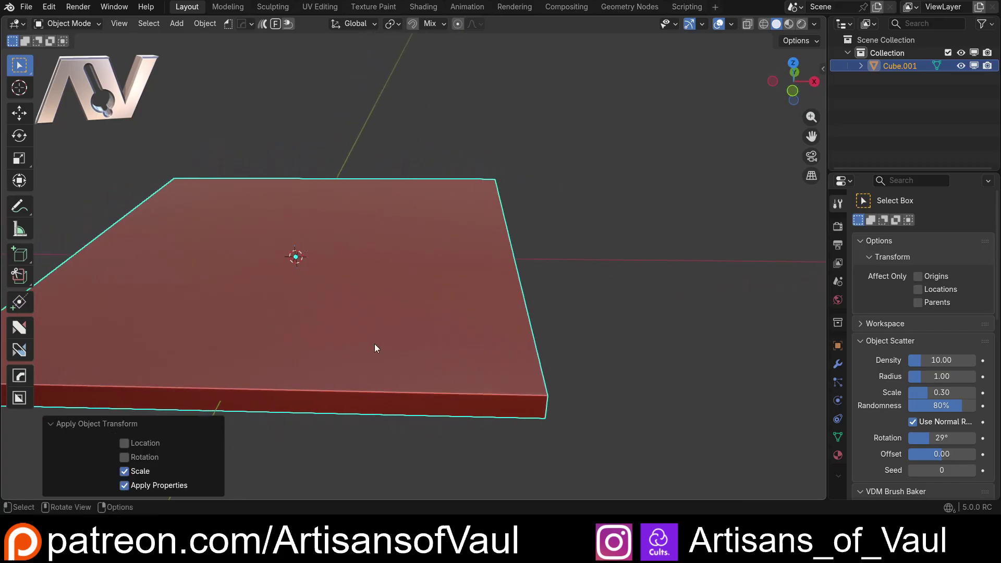
middle_drag(439, 240, 349, 240)
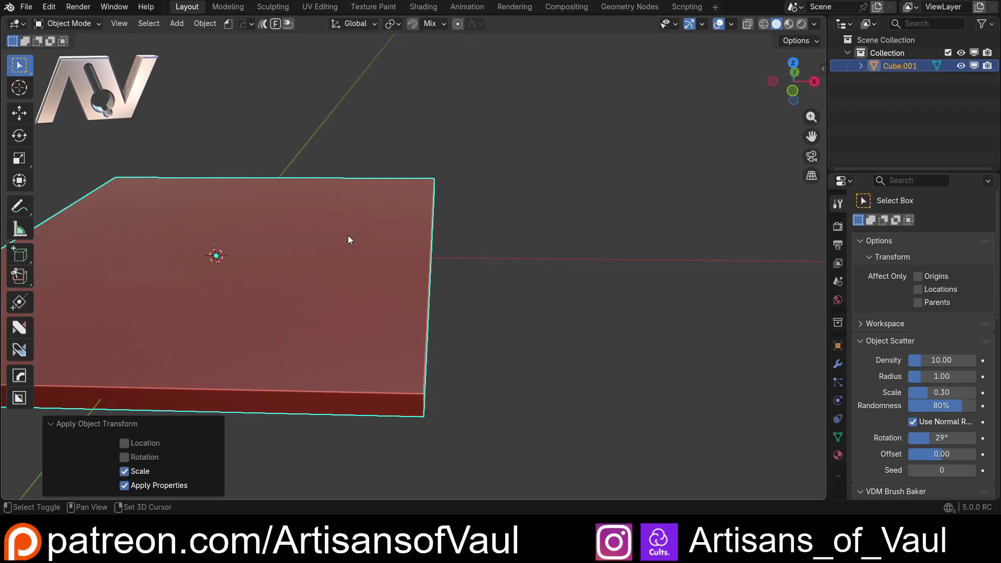
key(shift+a)
mouse_move(348, 236)
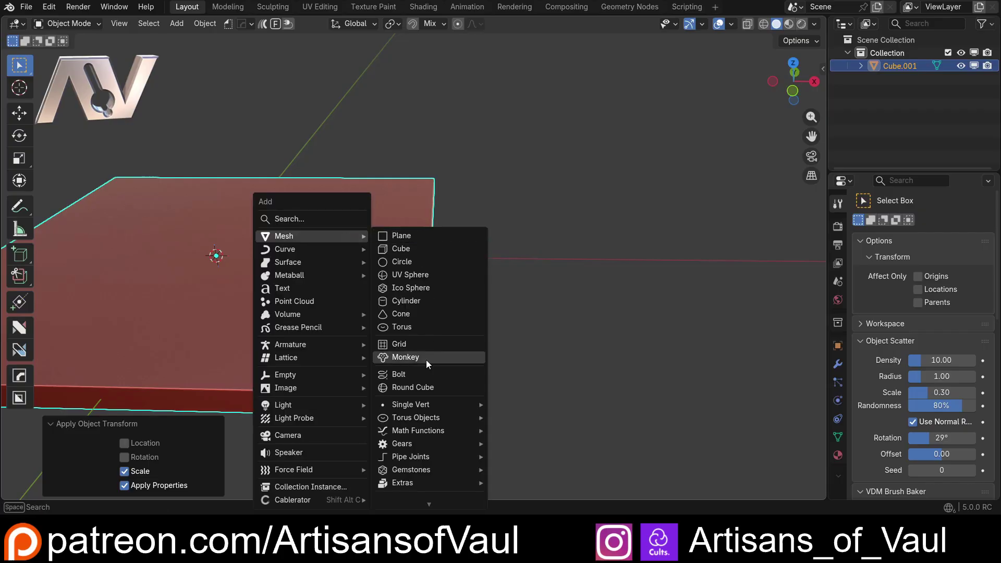
click(416, 387)
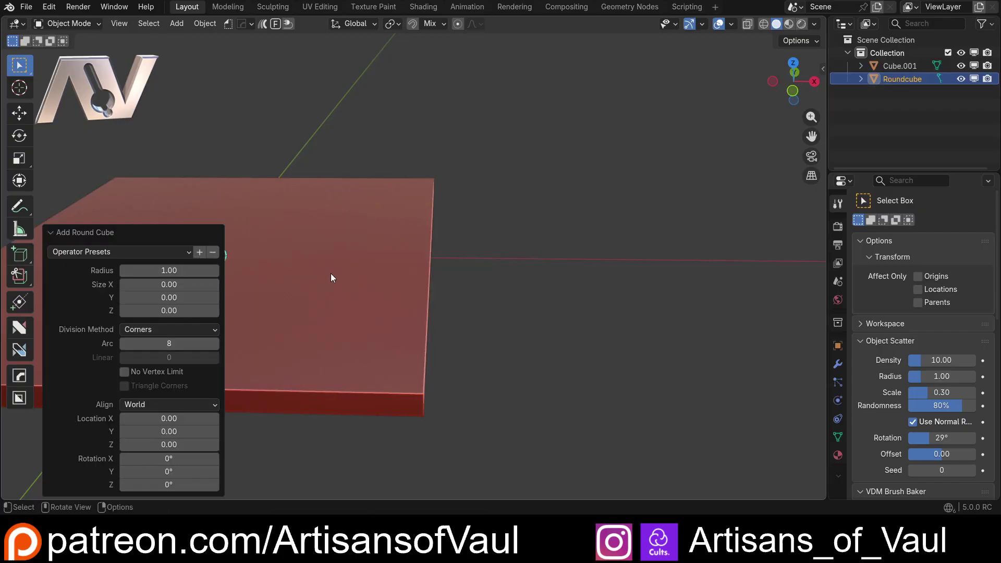
key(g)
key(y)
key(x)
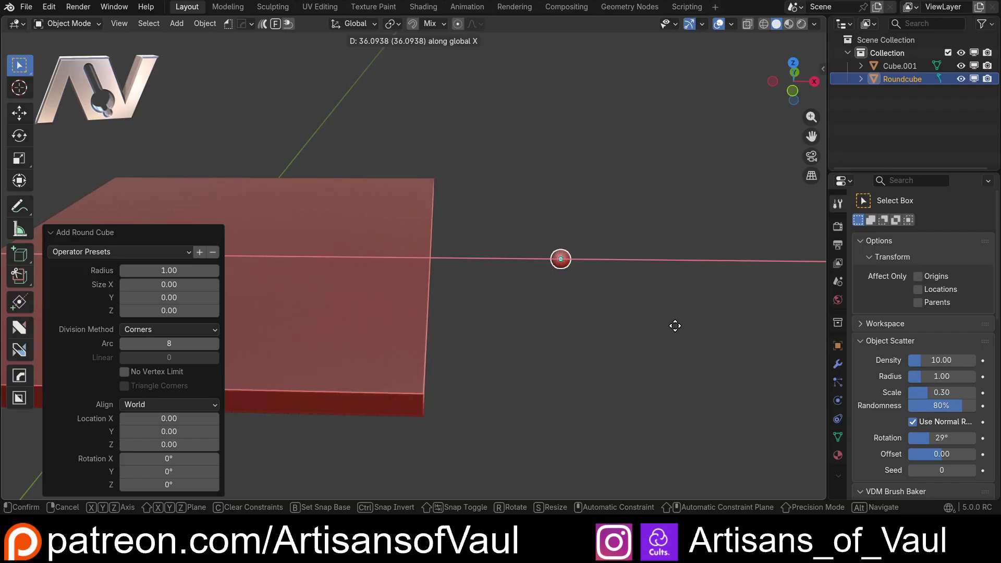
click(676, 325)
Increase the round cube's arc divisions to give the sphere a denser mesh
shift+middle_drag(553, 286, 392, 288)
scroll(464, 283, up, 4)
scroll(392, 287, up, 3)
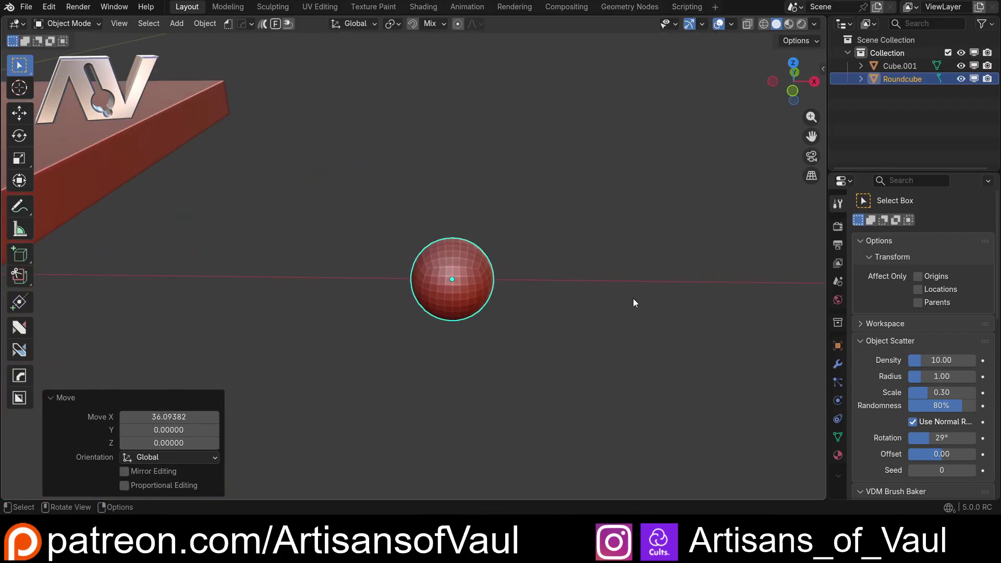
middle_drag(640, 375, 567, 328)
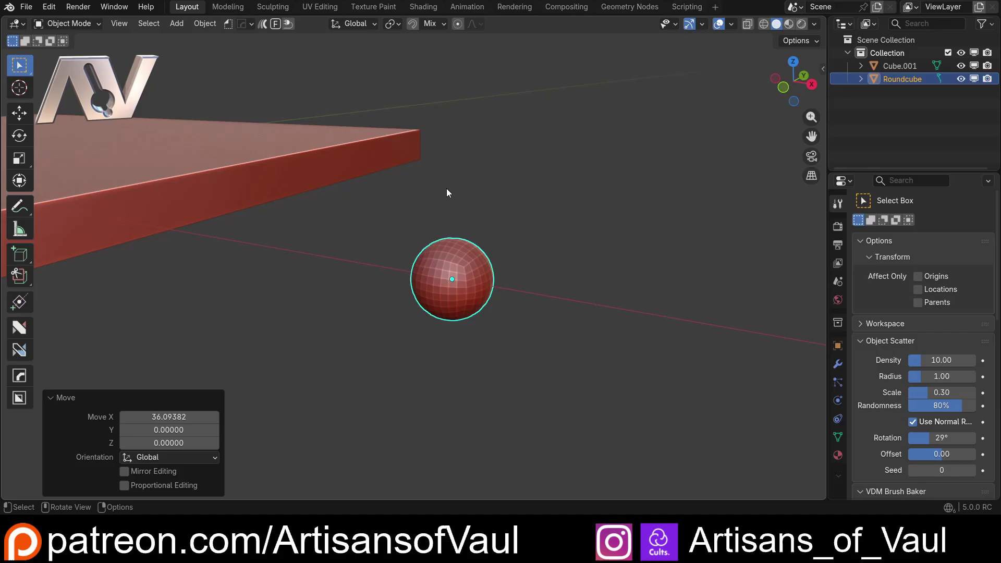
middle_drag(723, 321, 443, 257)
scroll(485, 268, up, 4)
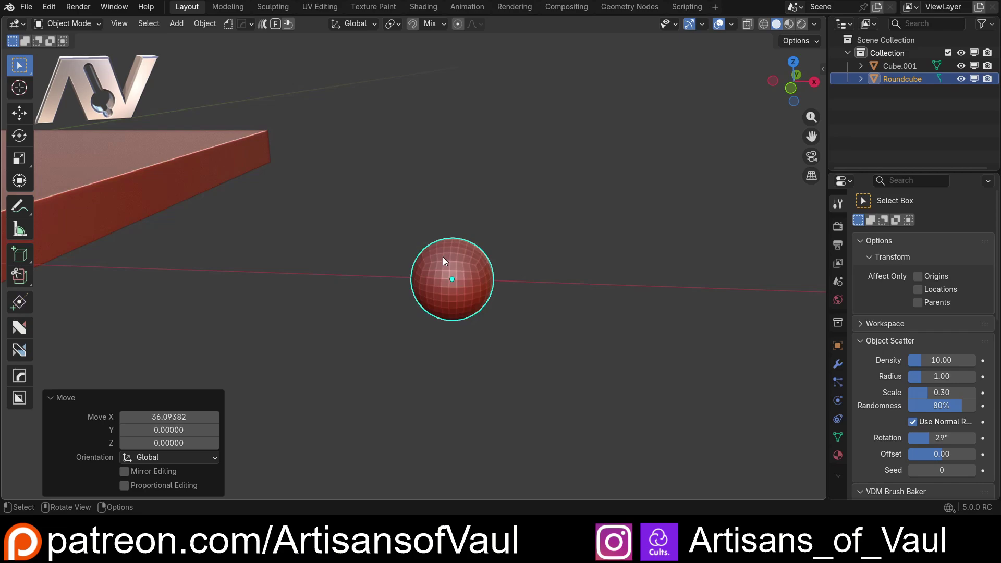
scroll(443, 256, up, 2)
right_click(606, 136)
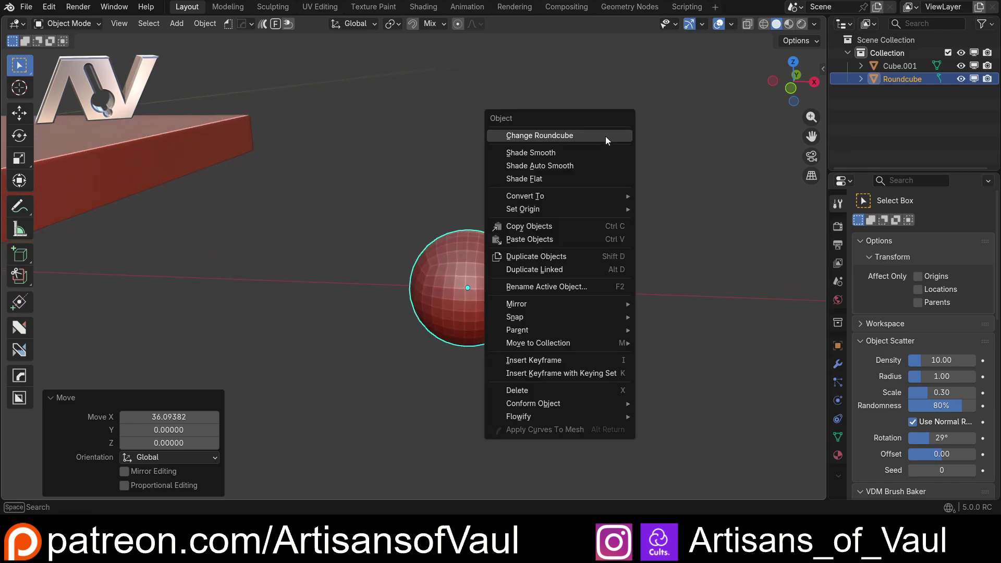
click(560, 137)
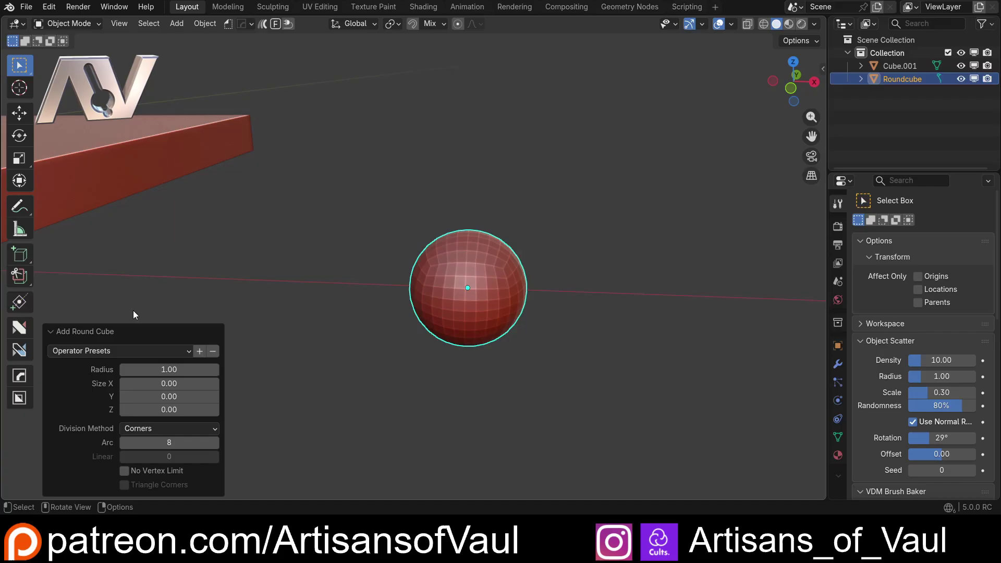
click(217, 443)
click(217, 443)
click(217, 444)
click(217, 444)
click(370, 256)
Snap the 3D cursor to the selected round cube's origin
scroll(370, 255, down, 6)
middle_drag(369, 254, 377, 234)
scroll(377, 233, up, 3)
click(437, 259)
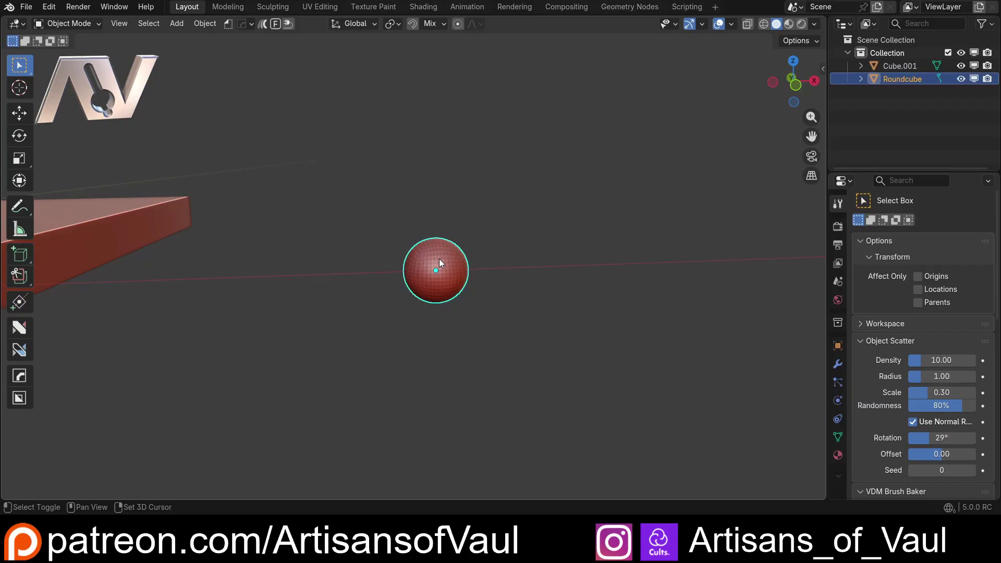
key(shift+s)
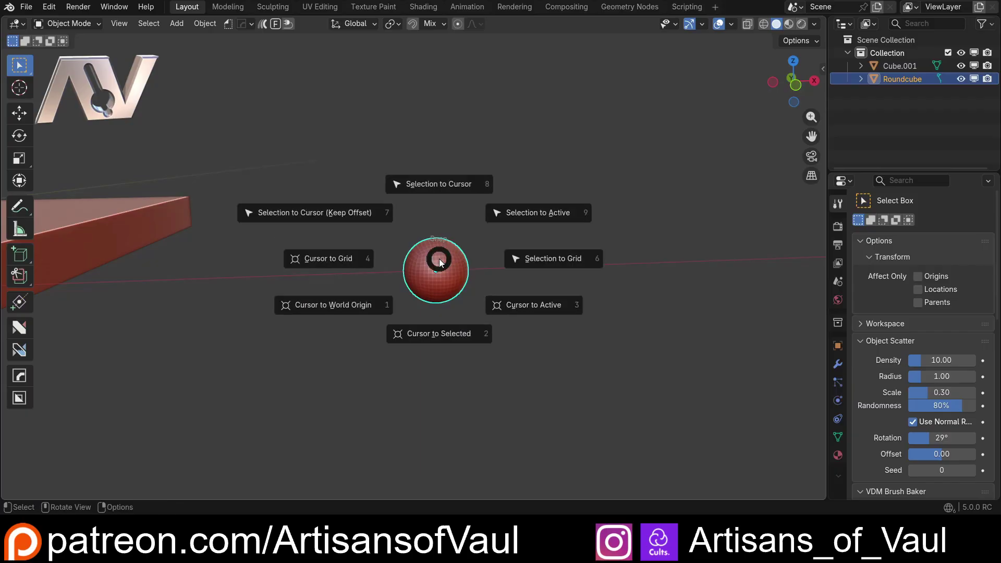
click(443, 337)
Add a cylinder with 64 vertices at the 3D cursor, centred on the round cube
middle_drag(472, 265, 384, 245)
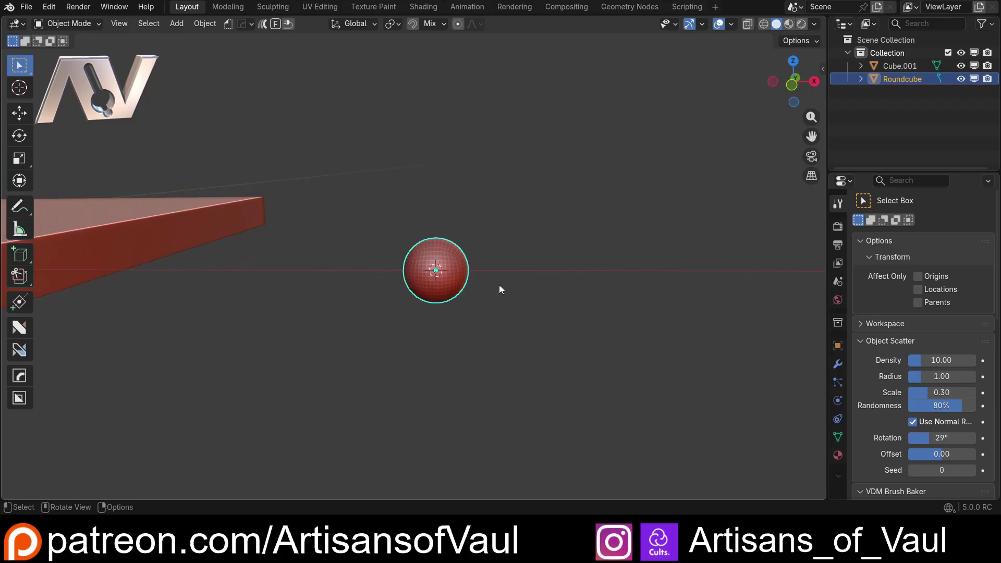
middle_drag(411, 282, 388, 271)
scroll(435, 252, down, 2)
scroll(197, 214, down, 4)
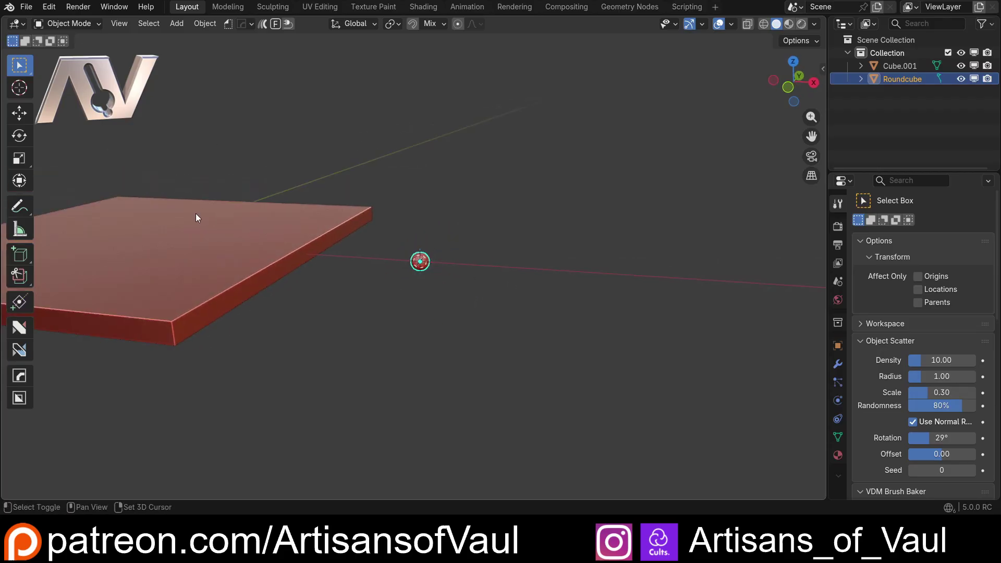
shift+middle_drag(197, 218, 333, 313)
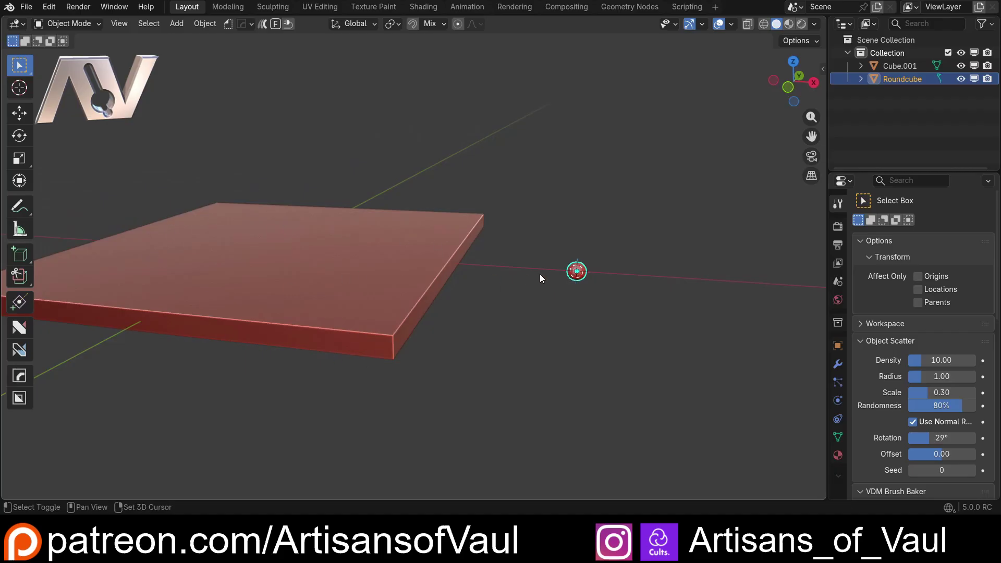
shift+middle_drag(540, 274, 390, 295)
scroll(390, 295, up, 8)
shift+middle_drag(339, 472, 416, 268)
key(shift+a)
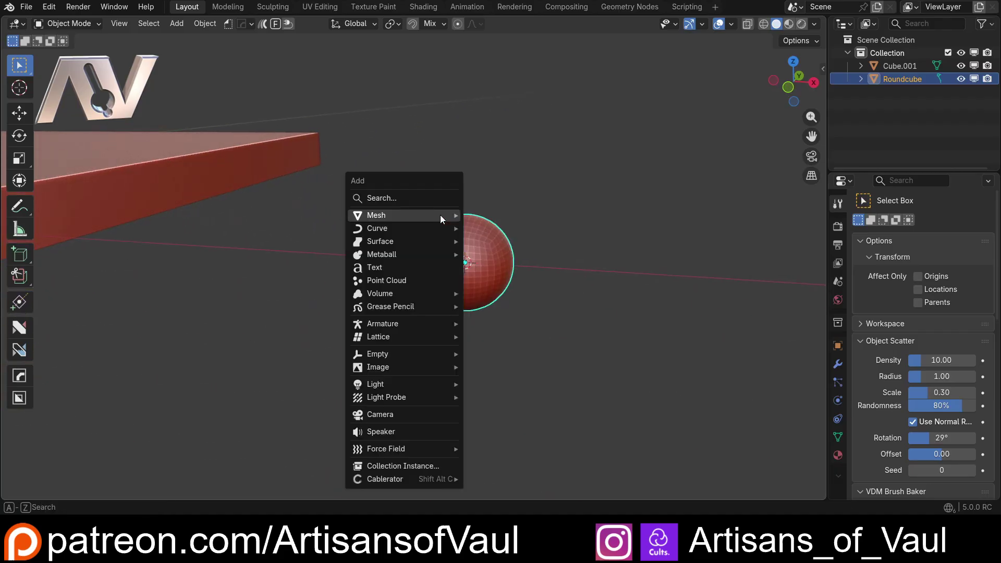
mouse_move(449, 215)
click(502, 280)
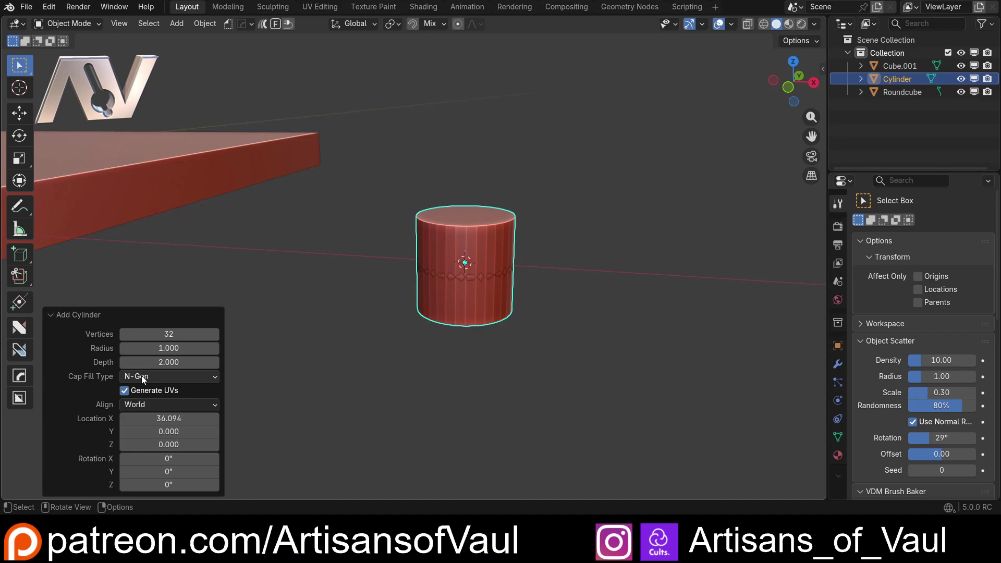
click(183, 334)
key(Return)
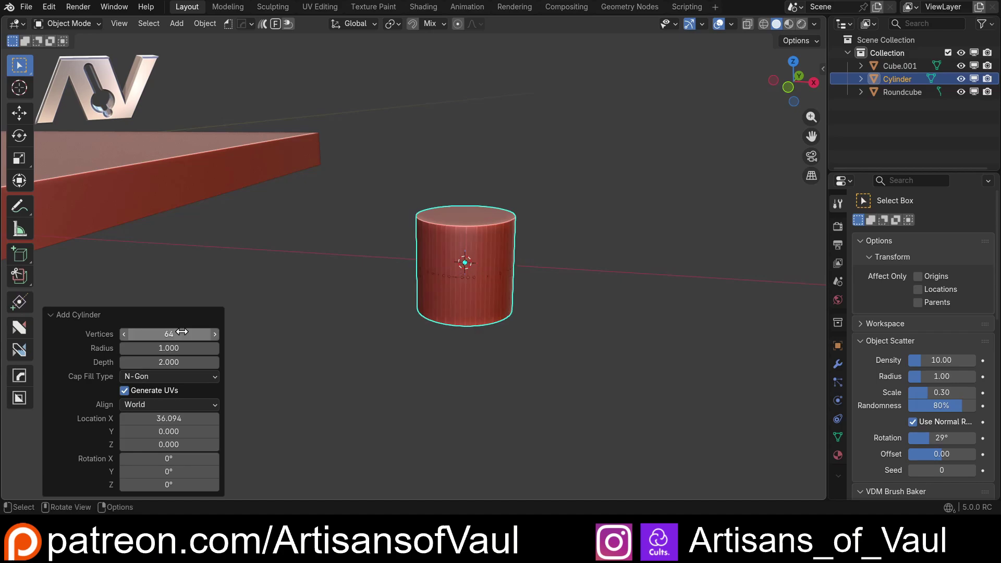
Flatten the cylinder to about 0.119 in Z and widen it to about 1.1 in X and Y, forming a band around the sphere
scroll(538, 218, up, 4)
key(s)
key(z)
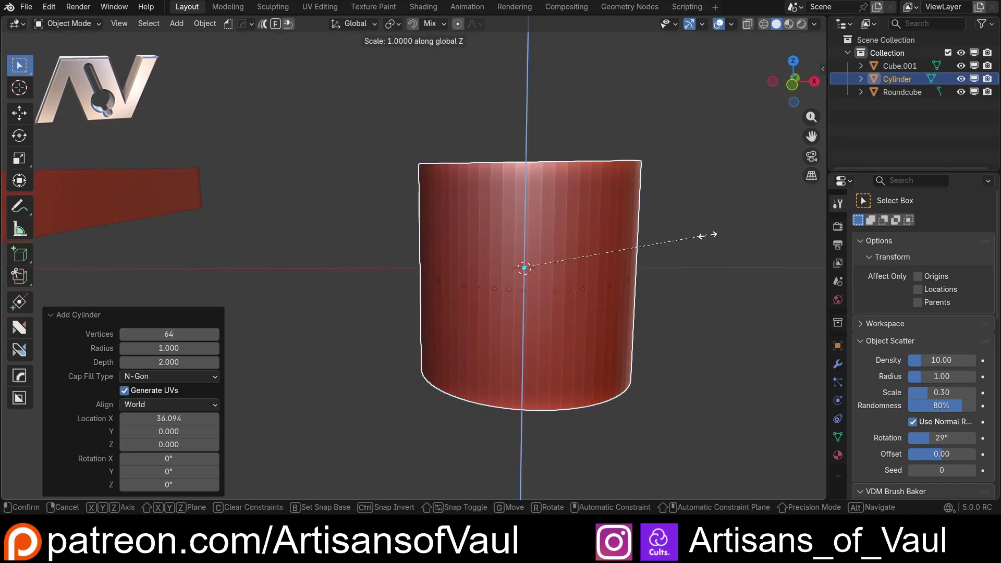
click(547, 266)
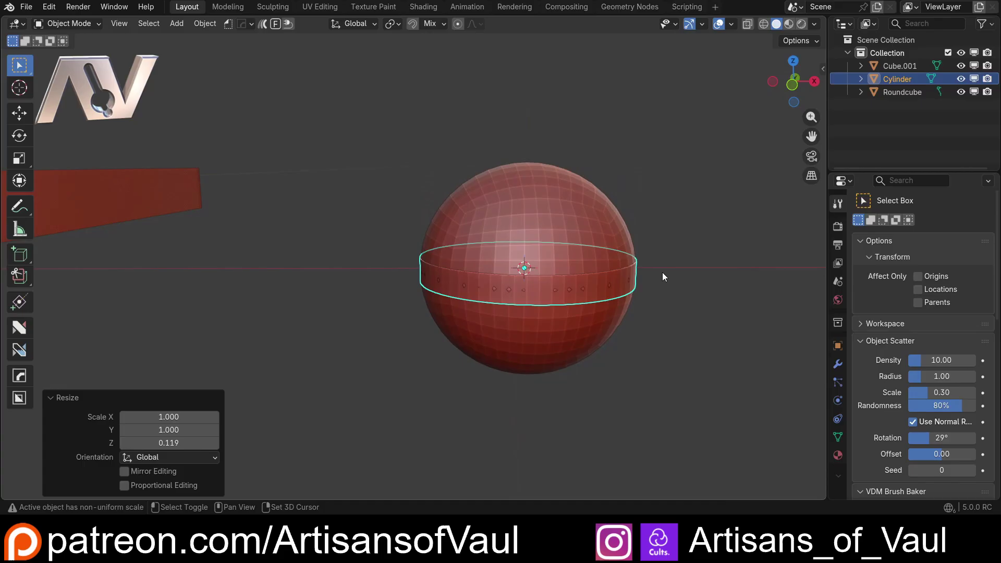
shift+middle_drag(647, 270, 596, 268)
key(s)
key(shift+z)
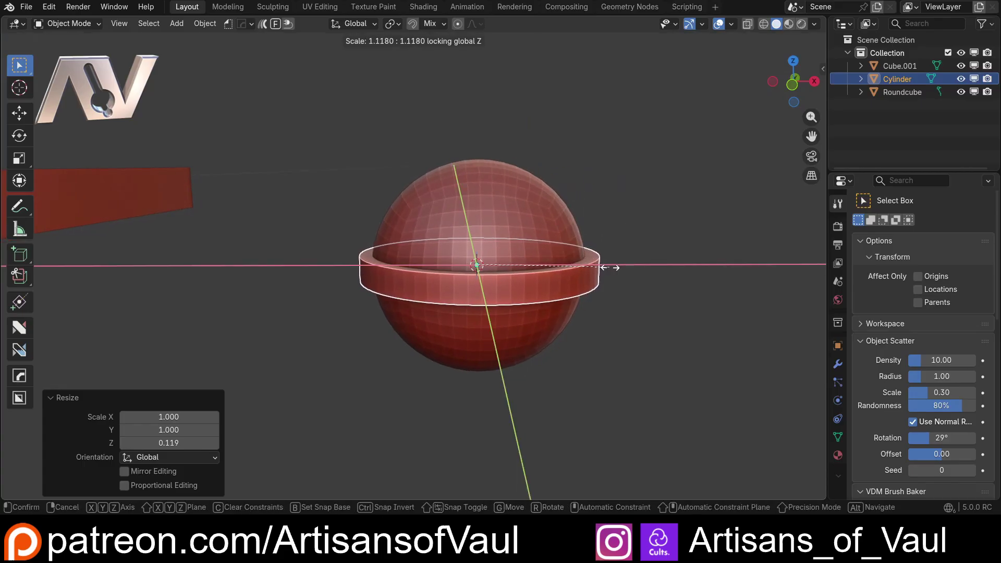
click(608, 269)
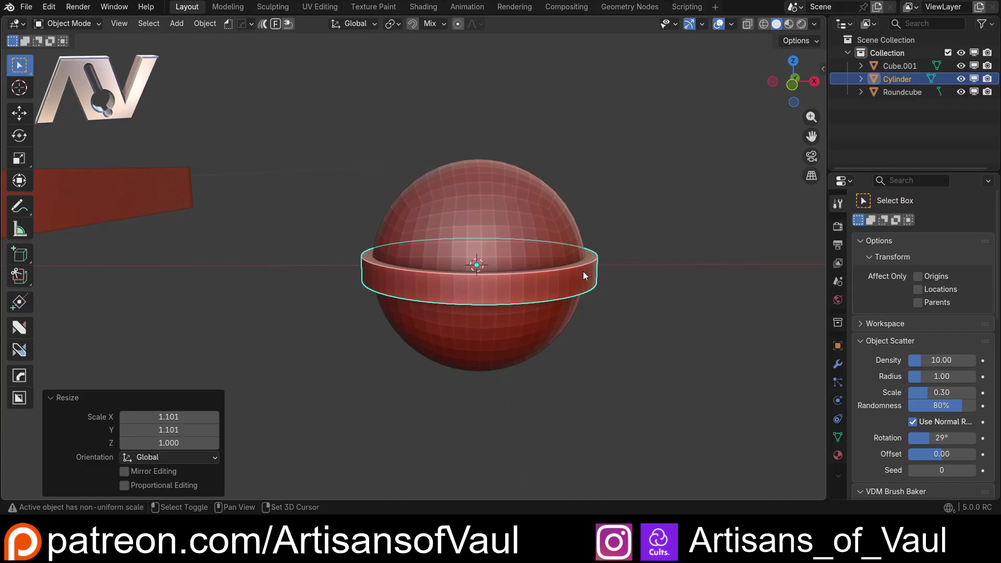
Apply the flattened cylinder's scale in Object Mode before editing its edges
scroll(583, 272, up, 3)
middle_drag(495, 259, 490, 230)
key(Tab)
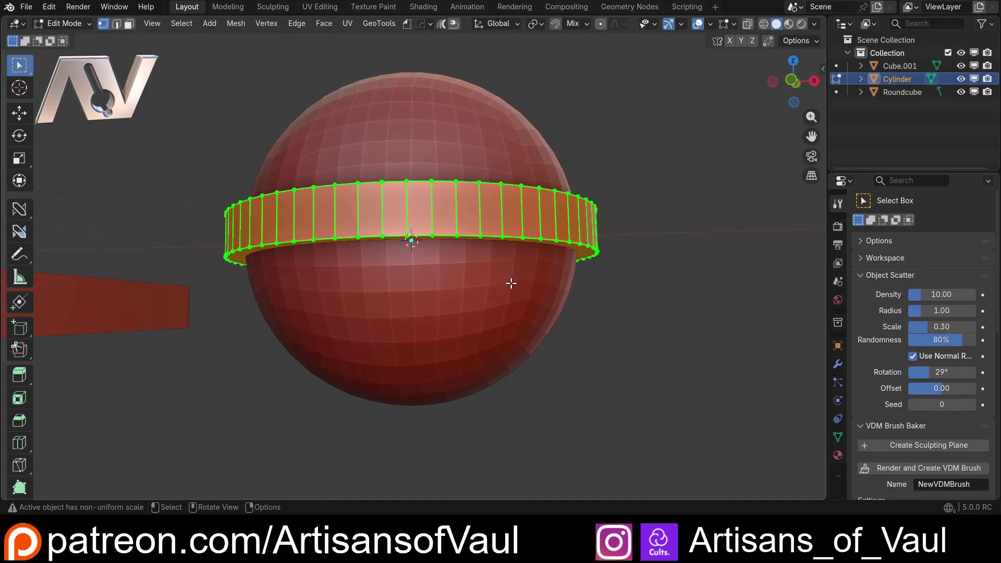
key(2)
click(492, 236)
scroll(511, 268, up, 4)
key(Tab)
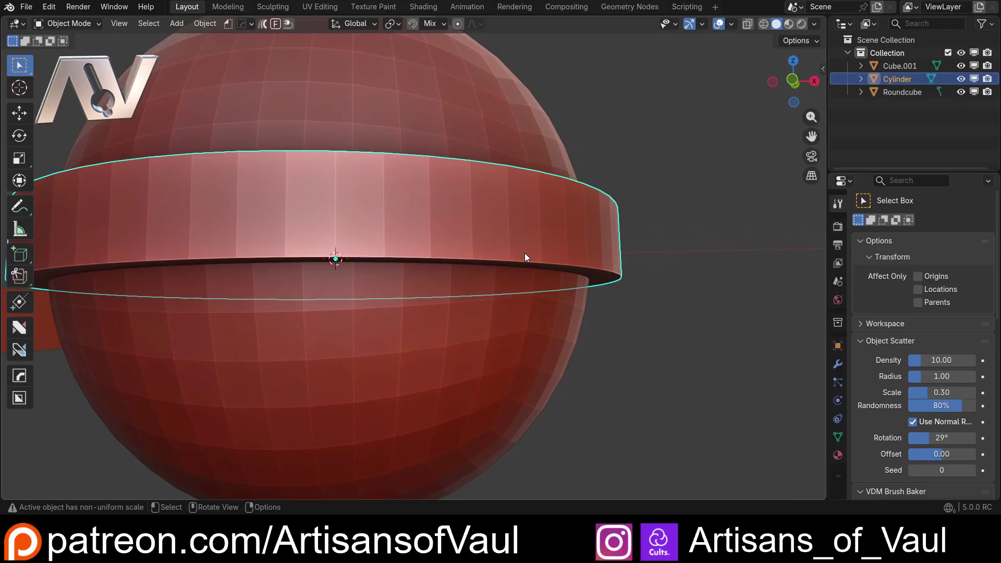
key(ctrl+a)
click(476, 258)
Bevel the cylinder's bottom rim edge loop with a width of 0.100 and 5 segments
key(Tab)
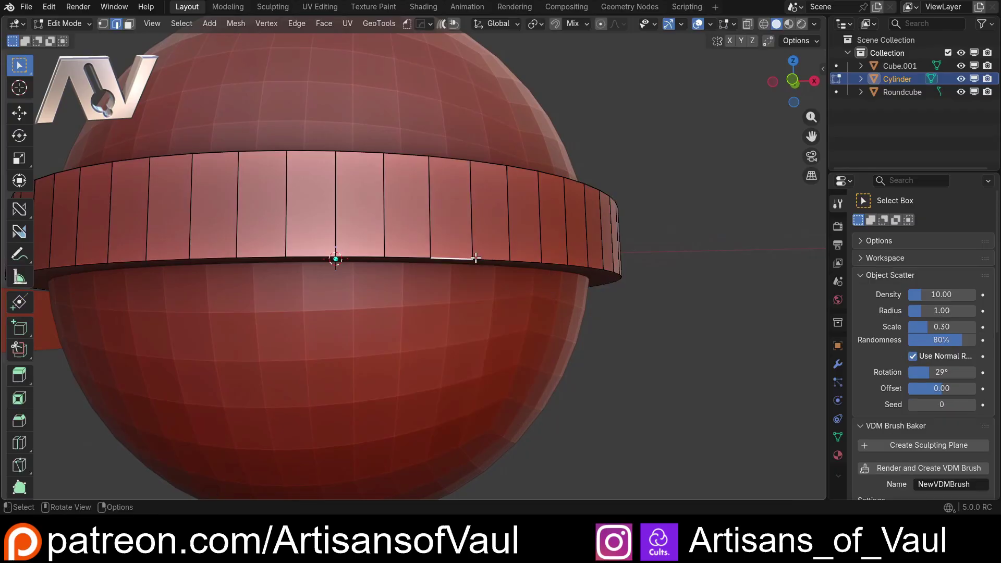
double_click(496, 258)
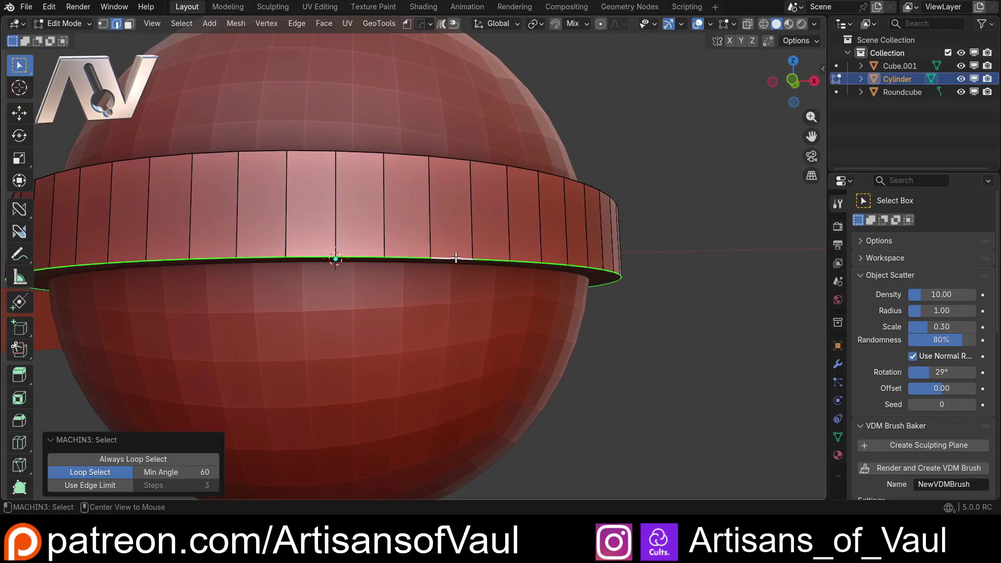
key(ctrl+b)
scroll(676, 284, up, 3)
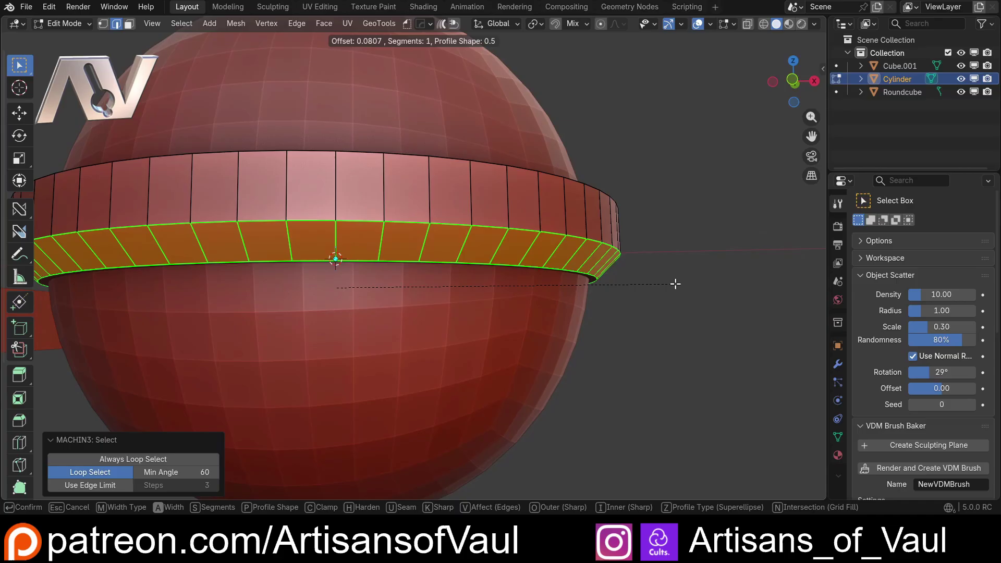
scroll(681, 282, up, 1)
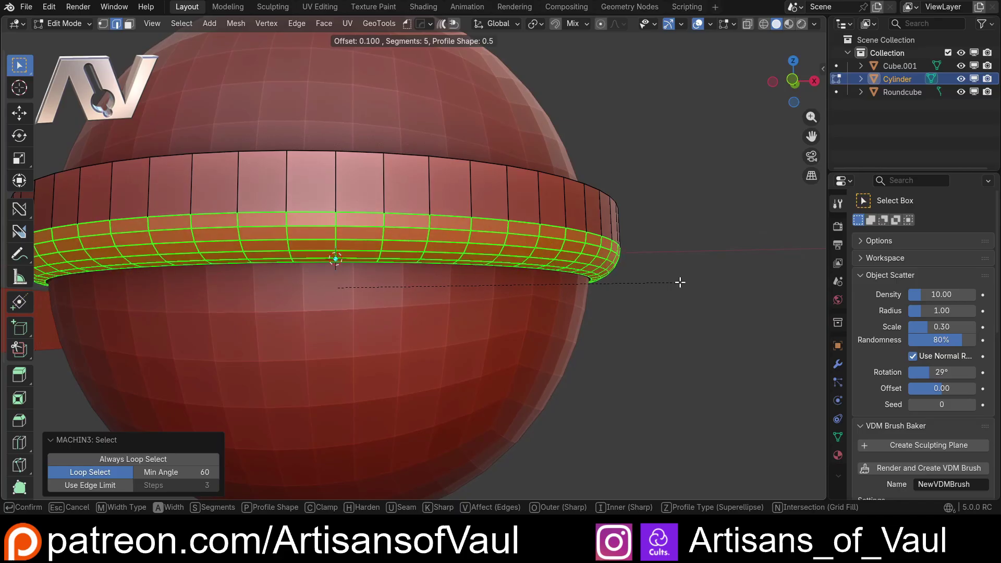
click(680, 282)
Flip the normal of the flattened cylinder's top face and clear the selection
middle_drag(464, 199, 599, 247)
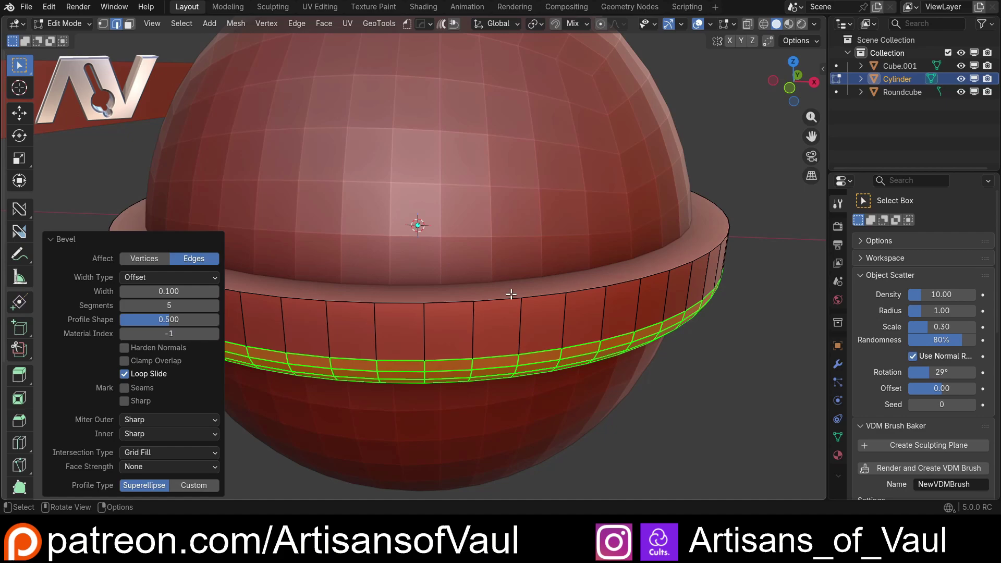
middle_drag(511, 295, 588, 292)
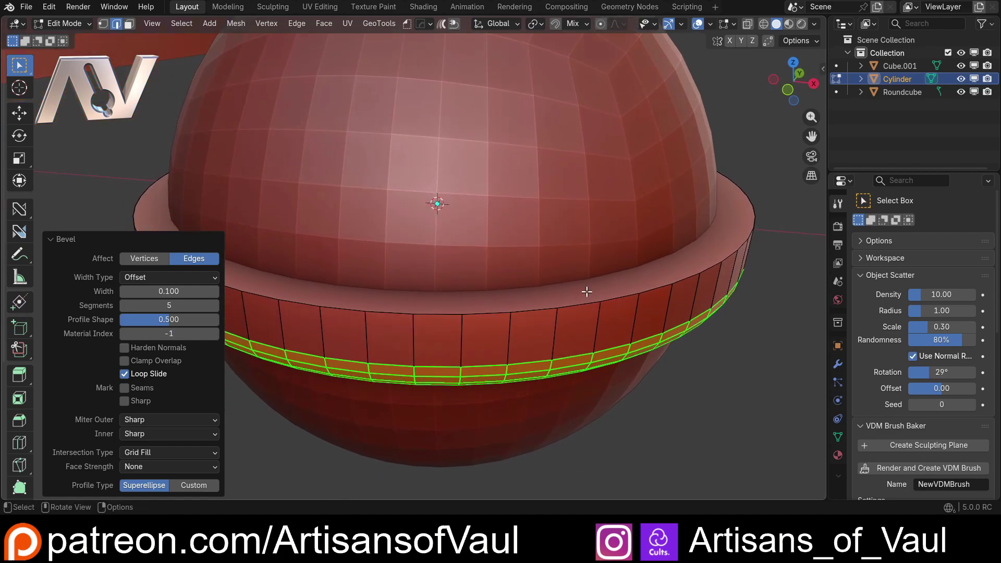
key(3)
alt+click(629, 296)
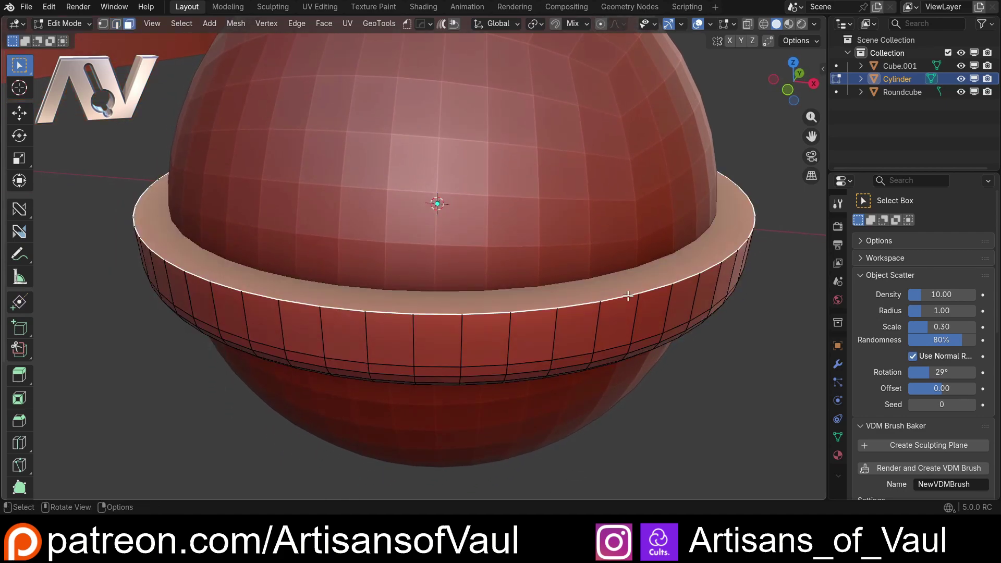
key(alt+n)
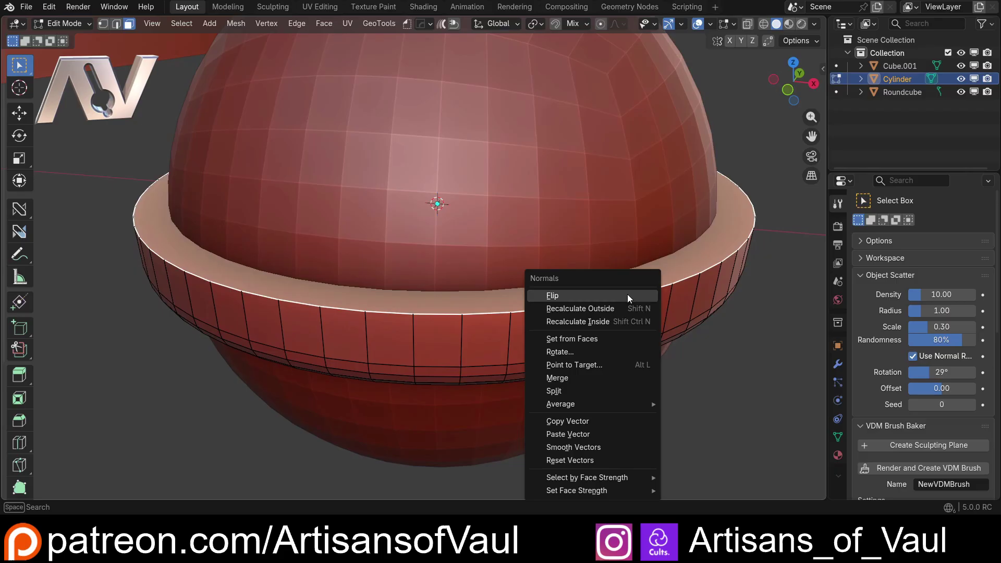
click(627, 294)
key(alt+a)
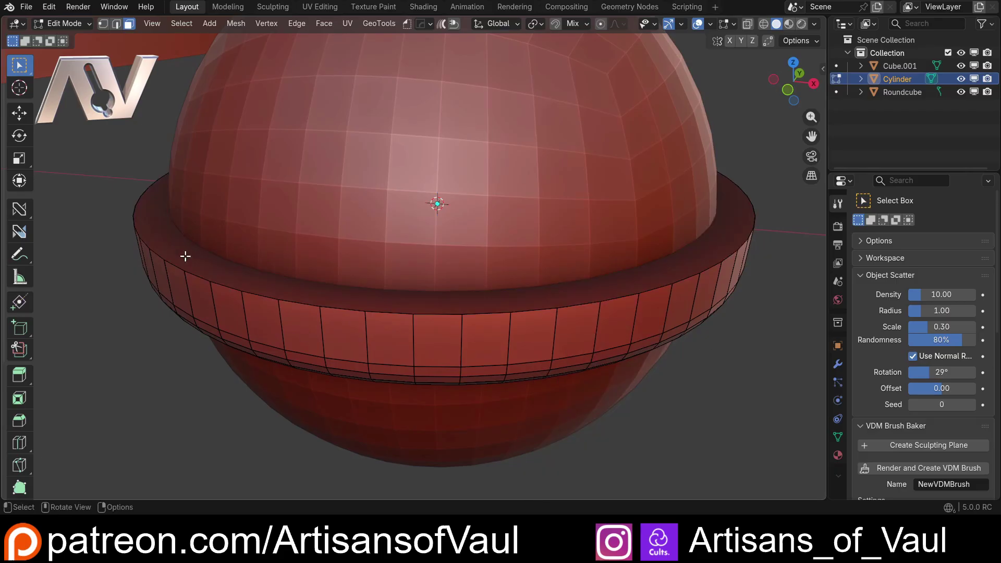
Turn on the Face Orientation overlay to check the cylinder's top face, and turn it off again
click(711, 24)
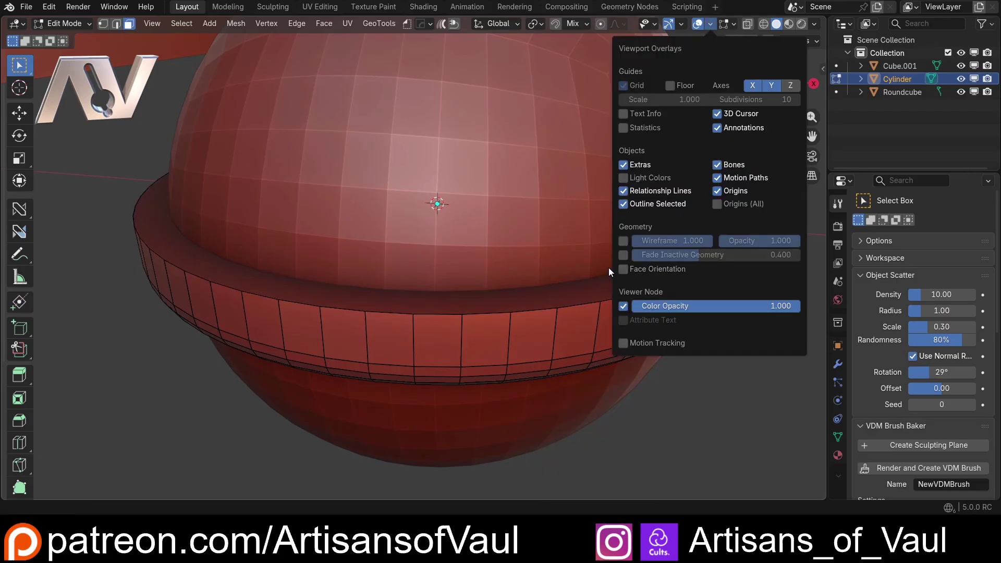
click(623, 269)
middle_drag(355, 355, 424, 350)
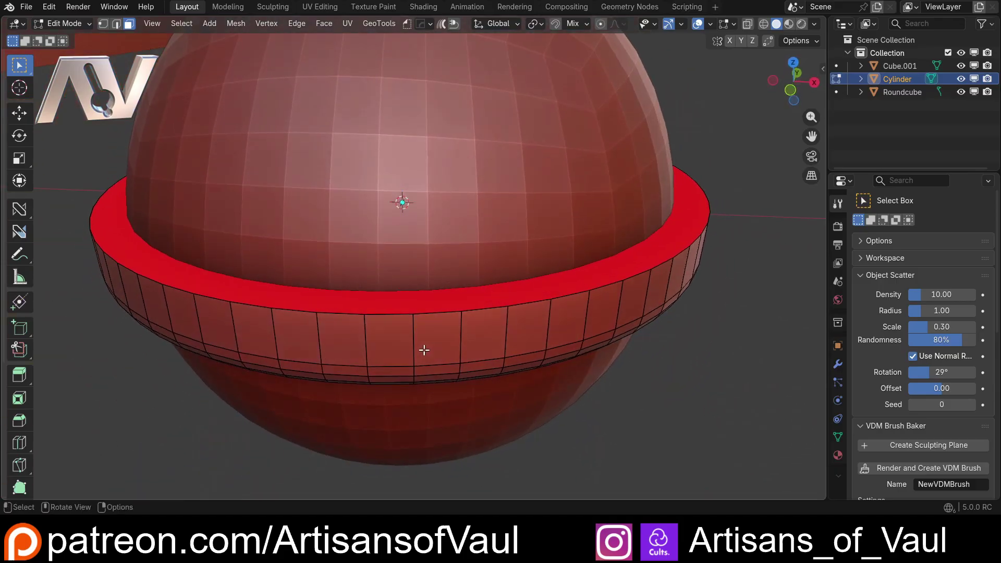
click(710, 23)
click(623, 269)
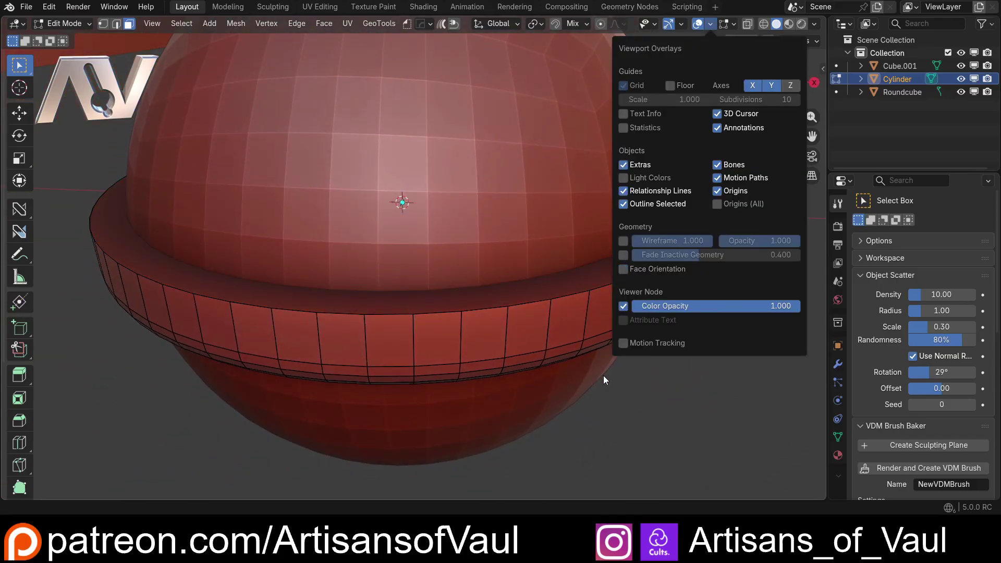
Bevel the cylinder's top rim edge loop outward by about 0.118 with 5 segments and return to Object Mode
key(2)
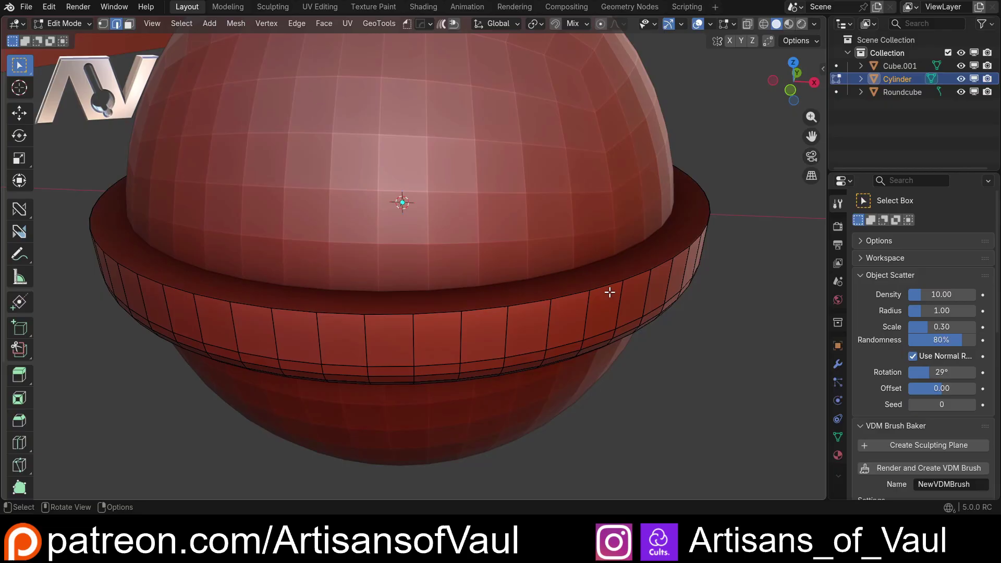
double_click(607, 286)
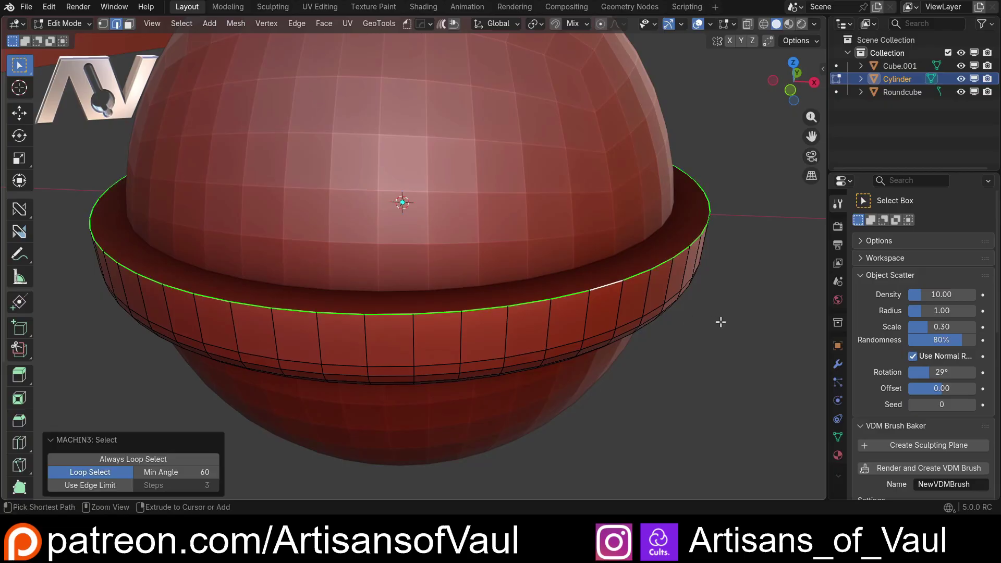
key(ctrl+b)
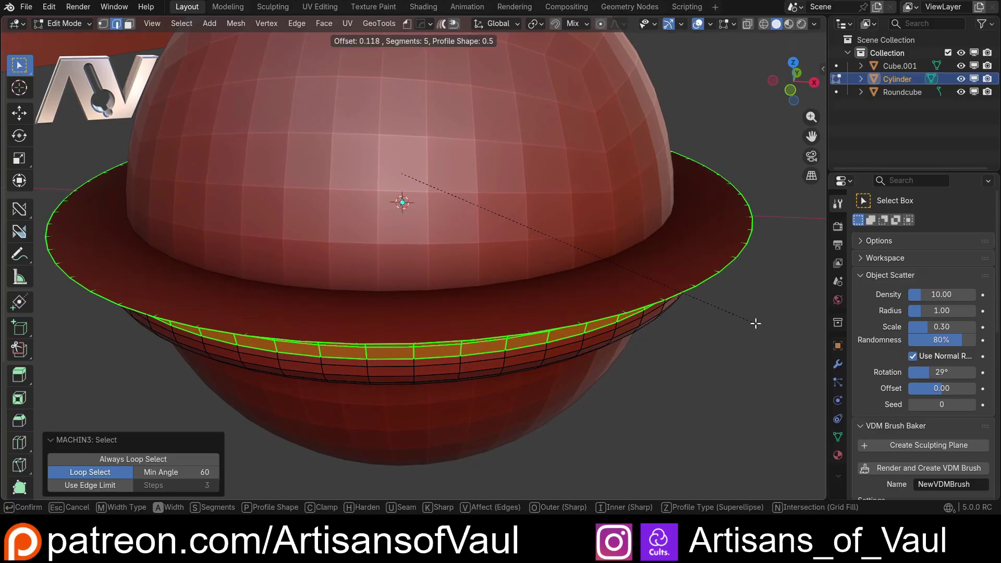
click(752, 323)
middle_drag(543, 290, 543, 255)
key(Tab)
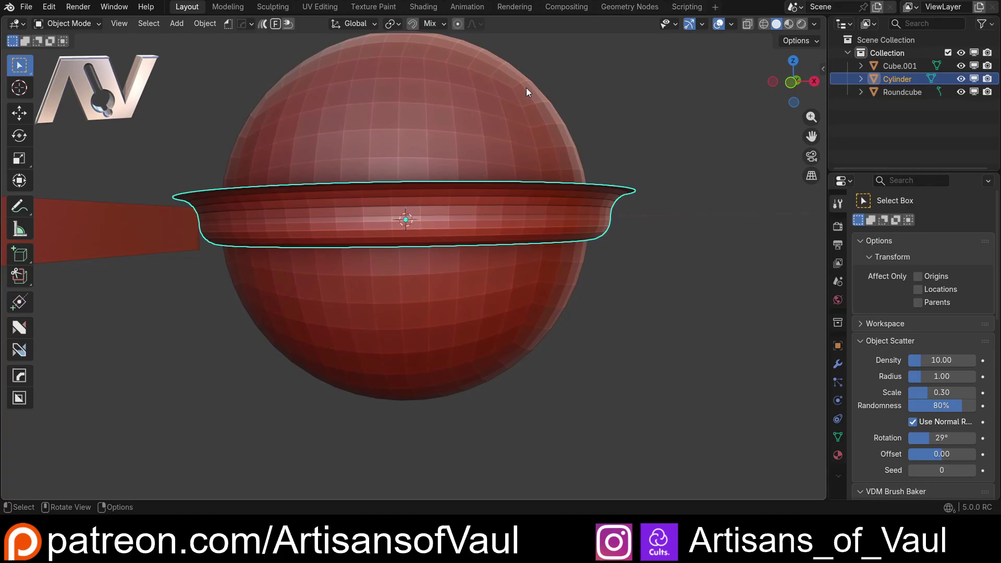
From the front view, scale the flared cylinder to 0.400 along Z
key(KP_1)
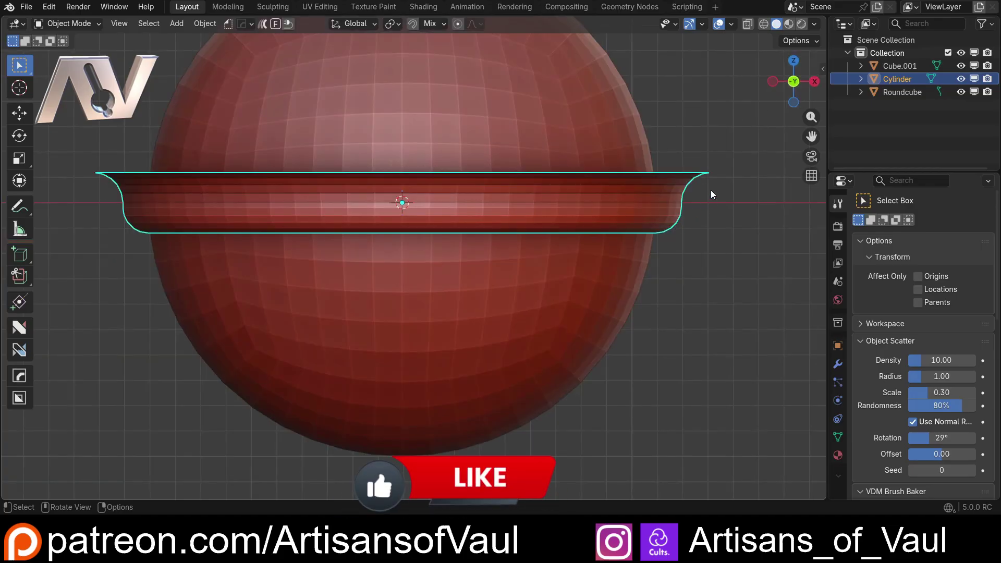
shift+middle_drag(683, 196, 616, 228)
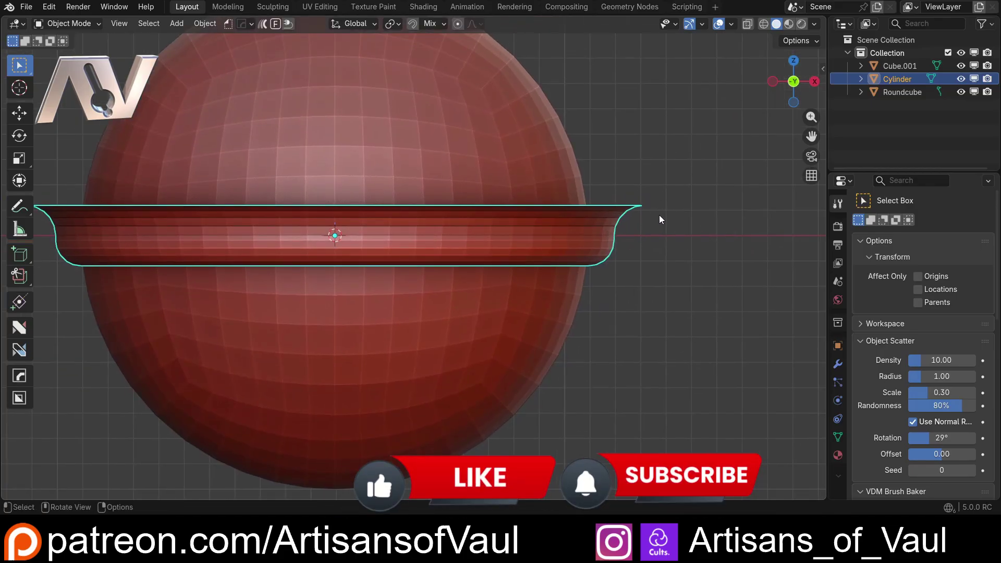
key(s)
key(z)
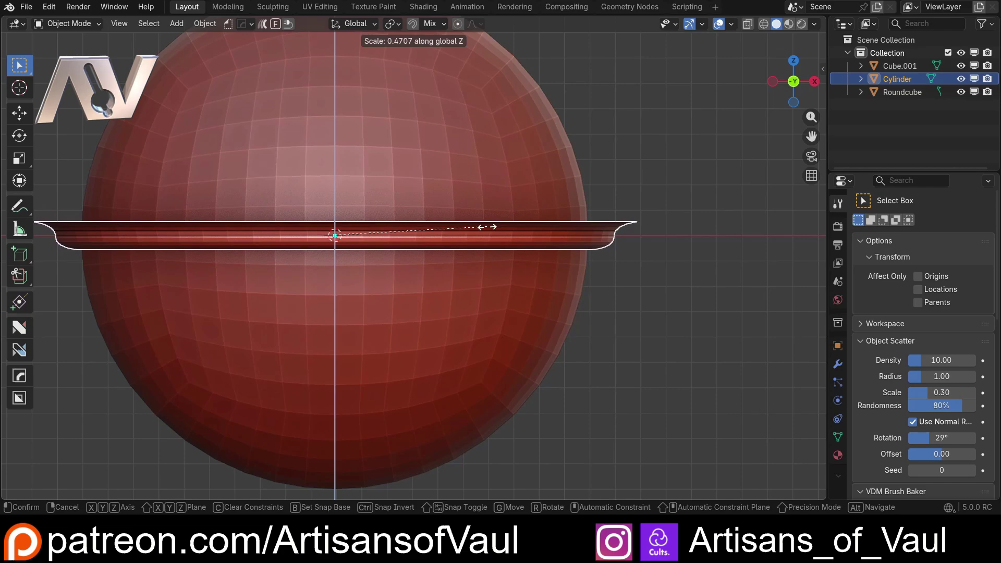
click(465, 223)
scroll(656, 218, down, 3)
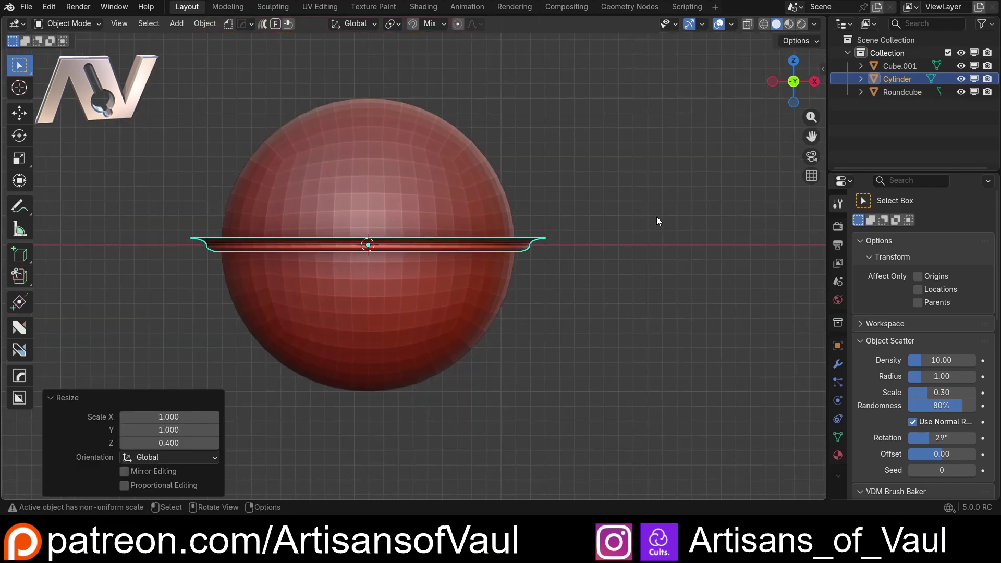
scroll(656, 217, up, 4)
middle_drag(641, 223, 462, 239)
scroll(543, 279, down, 5)
shift+middle_drag(463, 239, 522, 223)
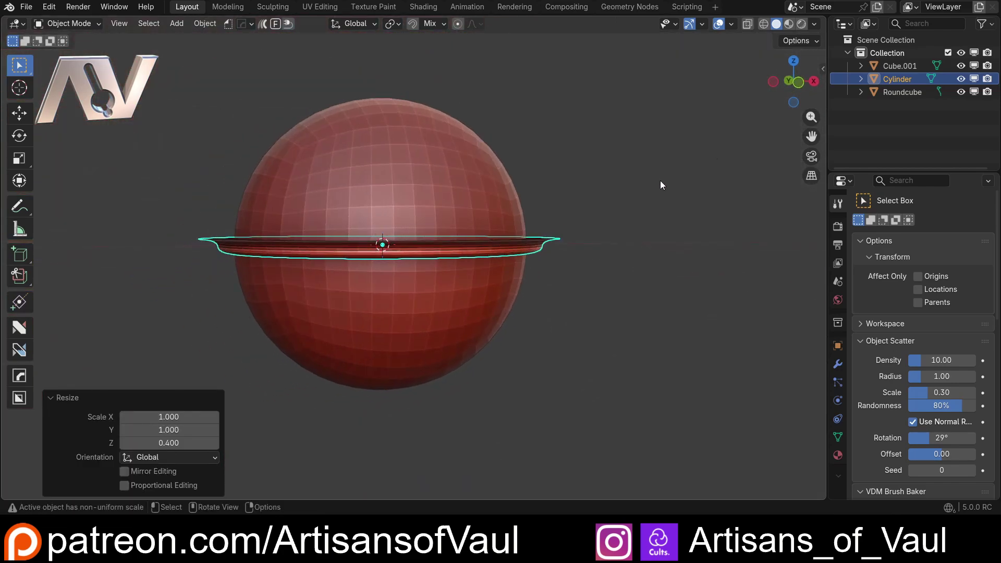
Lower the flared cylinder about 0.07 along Z, just below the sphere's centre
click(794, 84)
scroll(569, 216, up, 5)
shift+middle_drag(413, 228, 629, 237)
shift+middle_drag(559, 234, 537, 238)
key(g)
key(z)
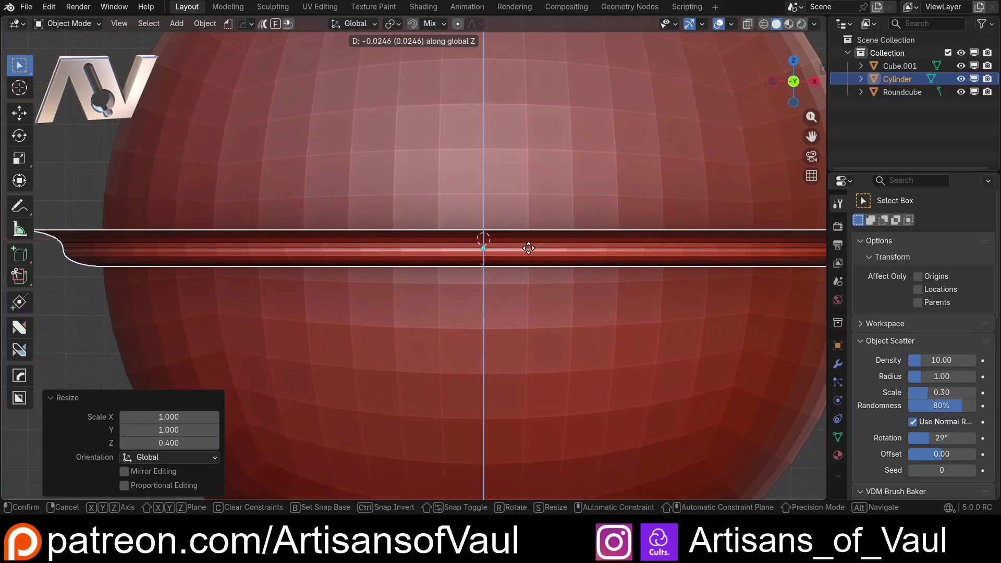
click(521, 264)
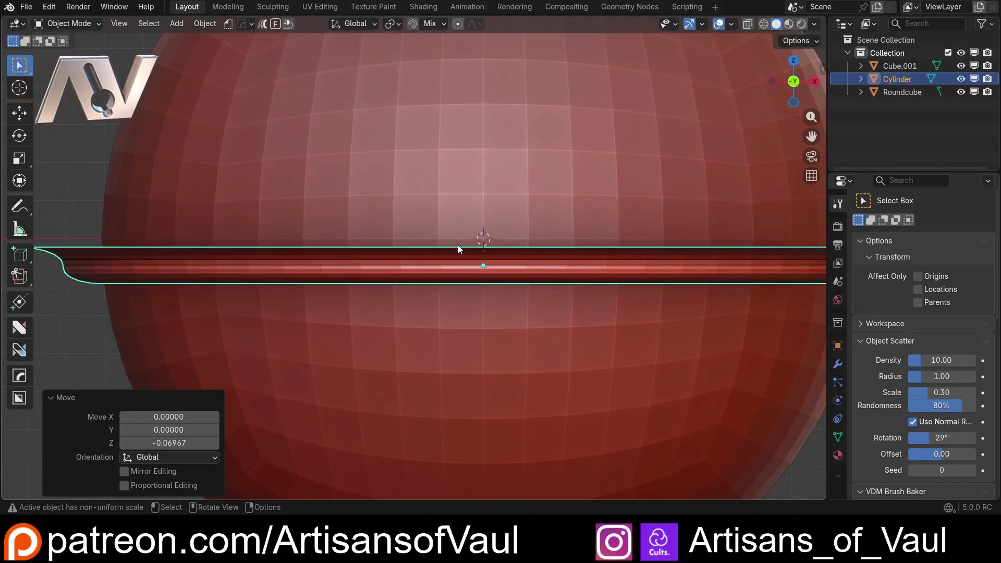
Raise the flared cylinder about 0.023 along Z so its top edge lines up with the sphere's centre
click(497, 241)
scroll(451, 238, down, 3)
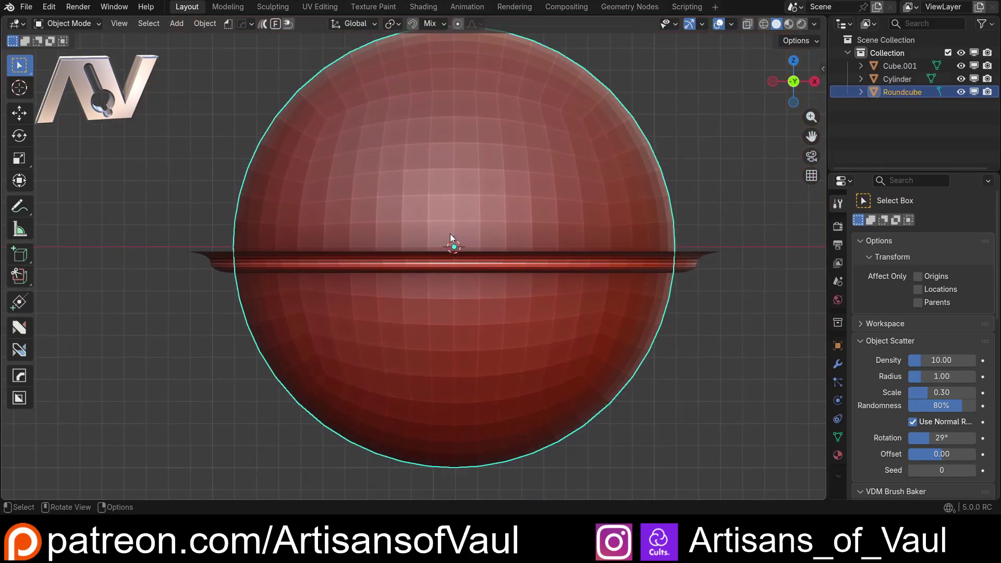
click(446, 264)
scroll(521, 274, up, 5)
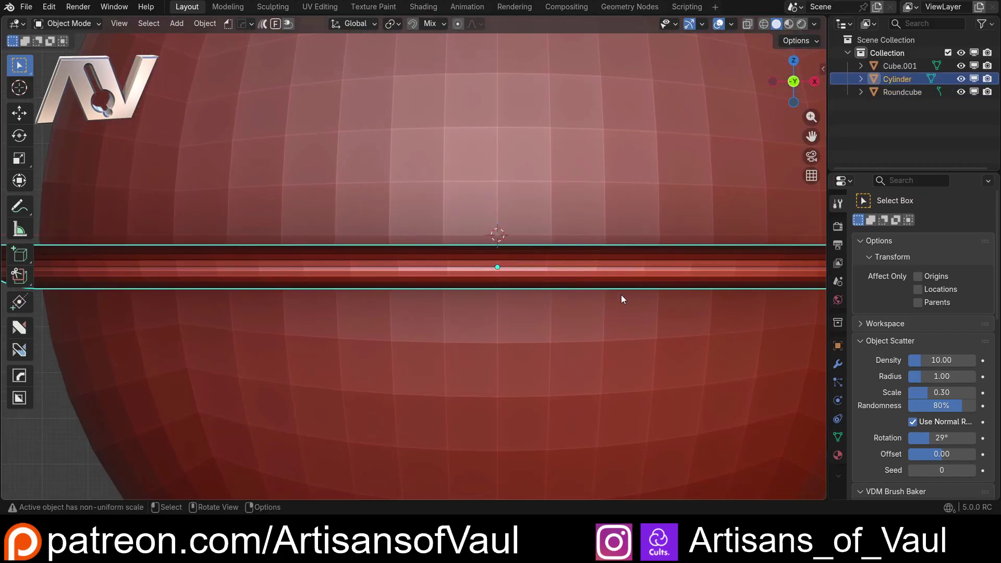
key(g)
key(z)
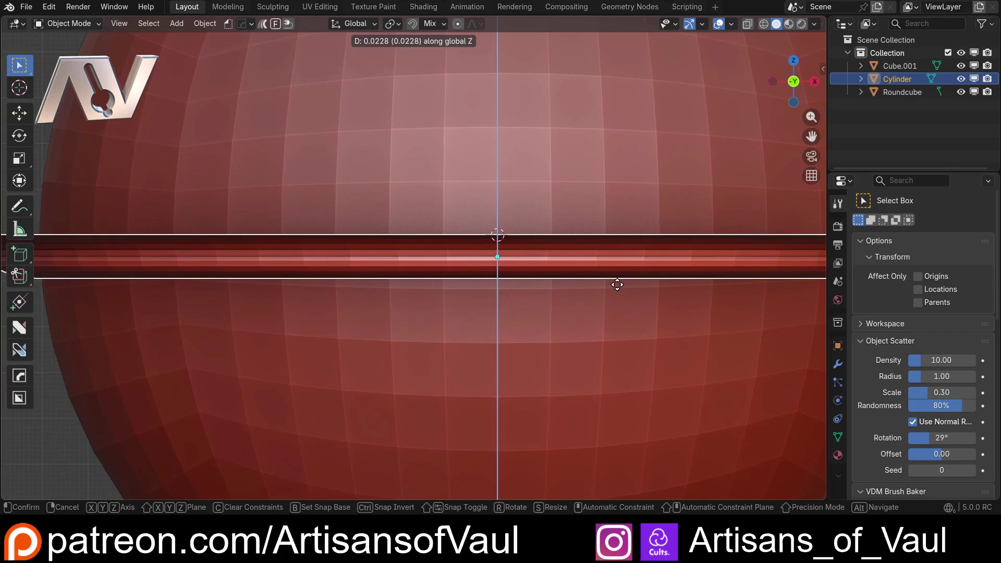
click(617, 284)
Rename the sphere to Rivet and the flared cylinder to Indent
scroll(619, 283, down, 5)
click(597, 269)
middle_drag(598, 269, 525, 143)
click(502, 155)
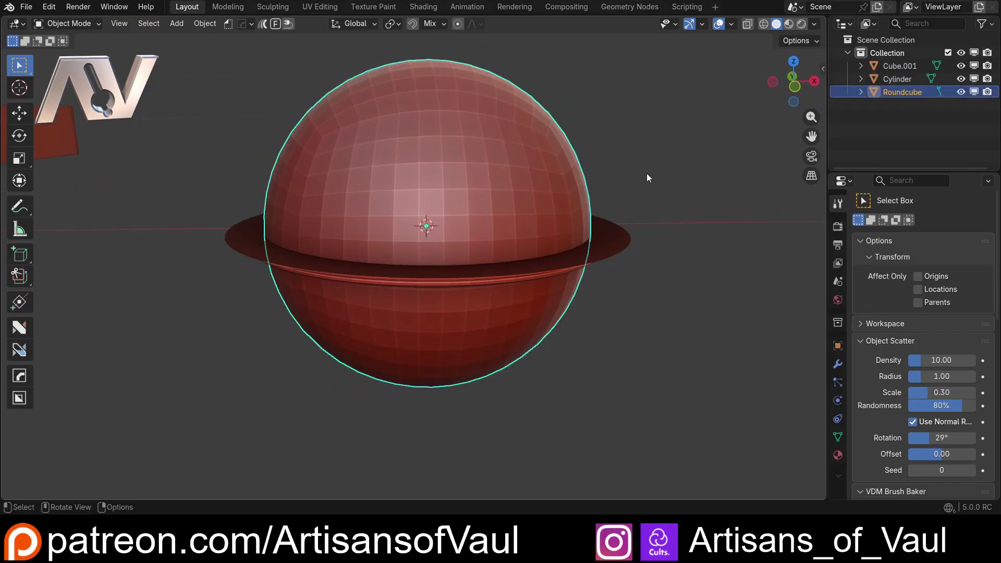
key(F2)
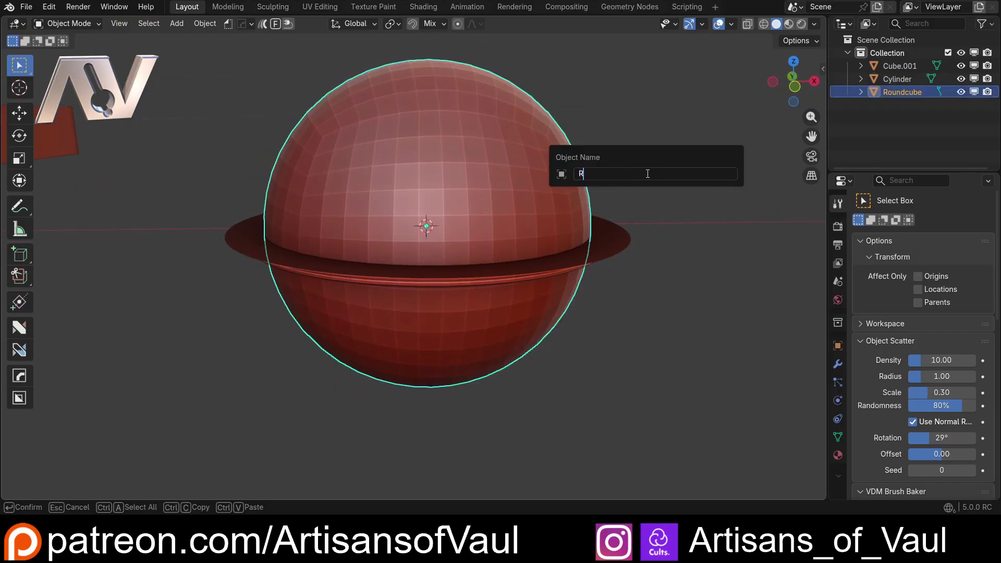
key(Return)
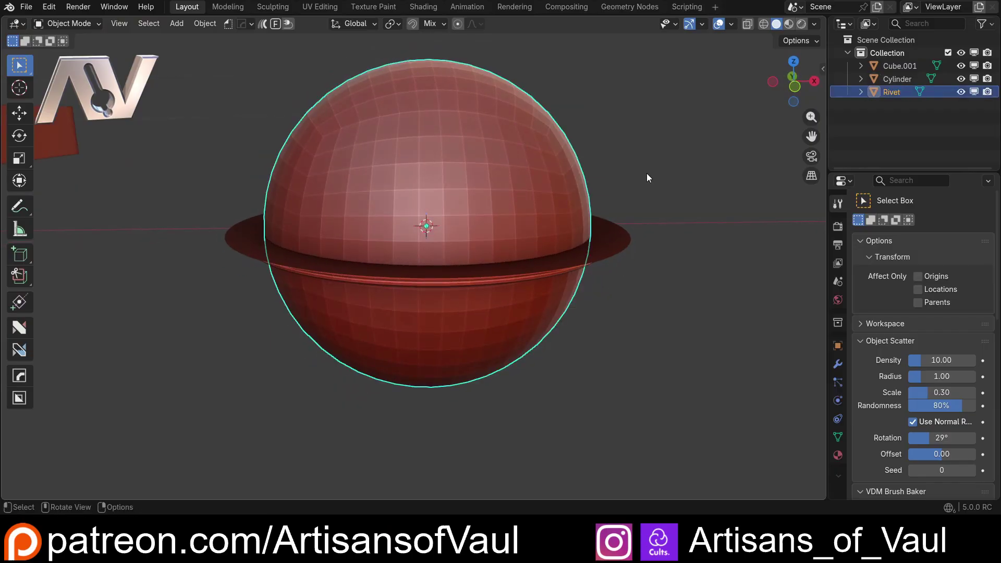
click(618, 253)
key(F2)
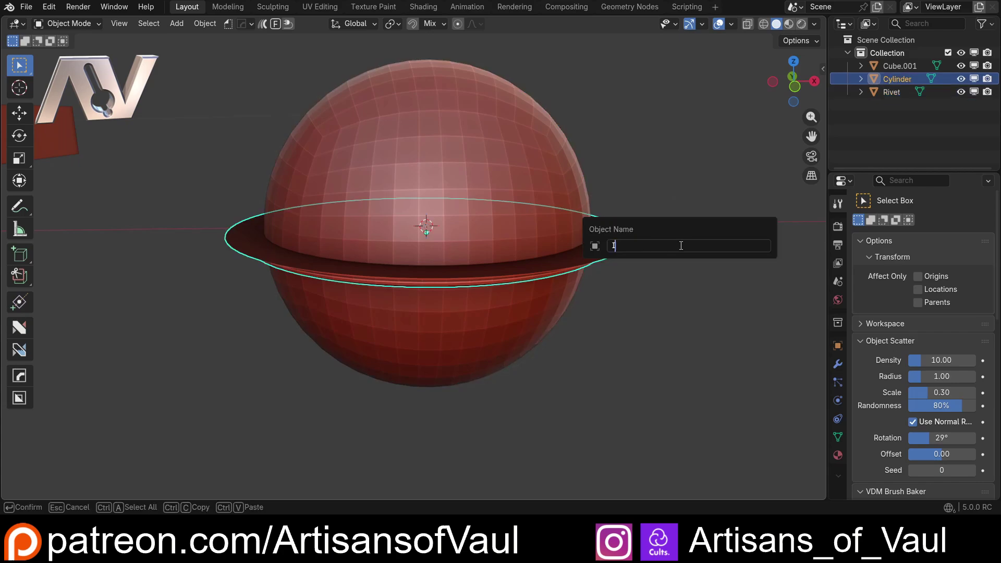
key(Return)
Duplicate the large slab's top face in place in Edit Mode and separate the copy into its own object
scroll(254, 226, down, 5)
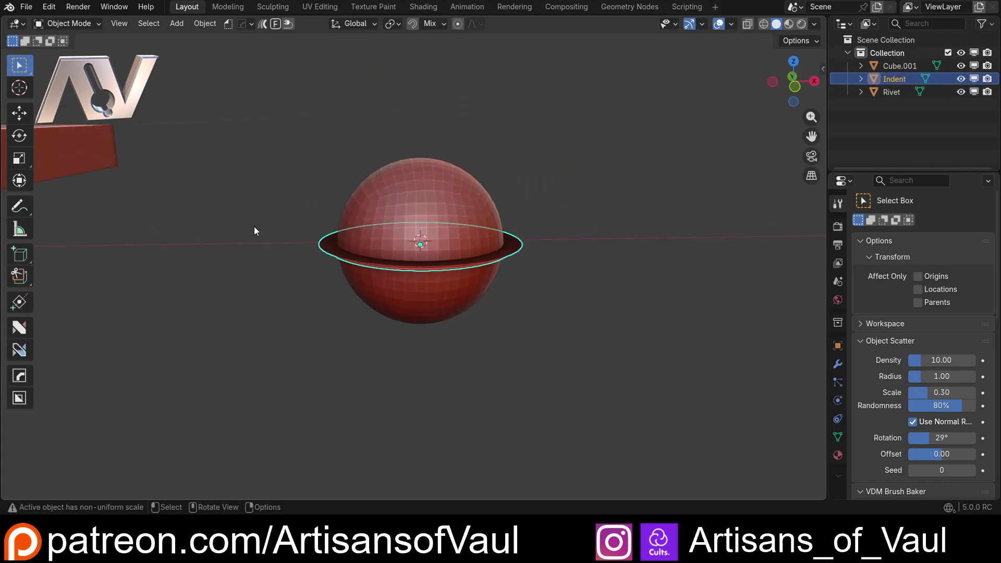
middle_drag(215, 233, 465, 260)
scroll(418, 220, down, 3)
click(298, 255)
scroll(519, 272, down, 3)
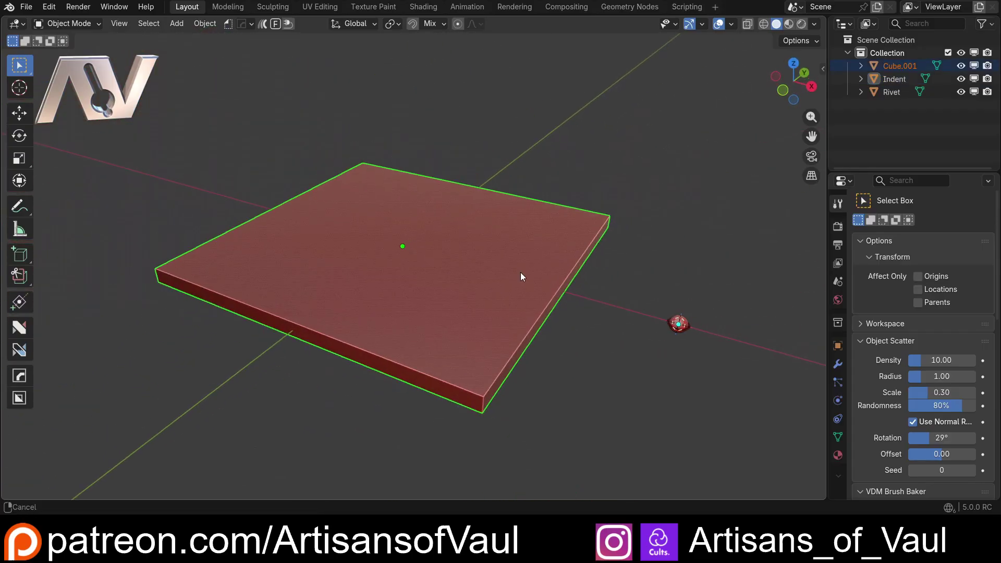
scroll(491, 266, up, 2)
key(Tab)
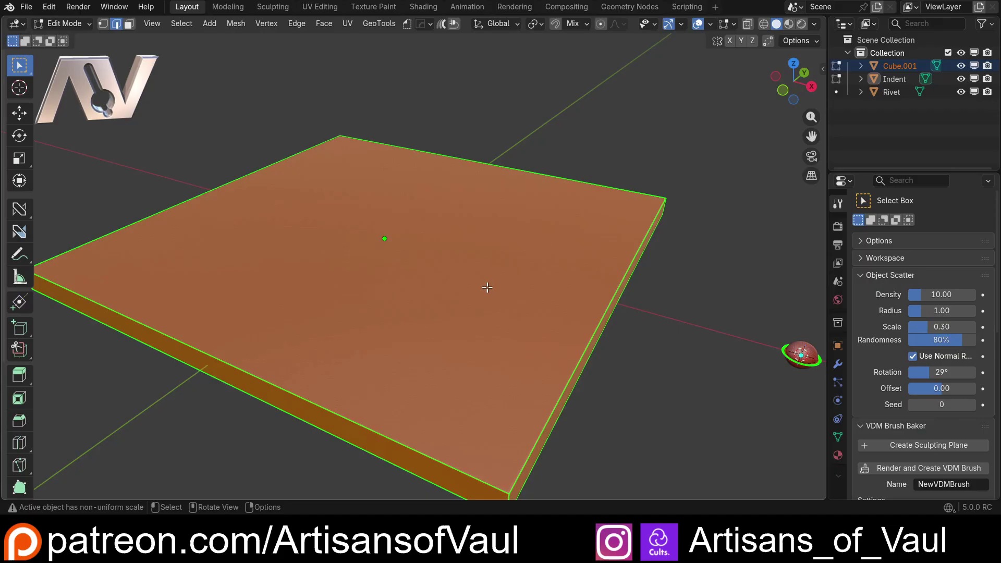
key(alt+a)
middle_drag(564, 353, 526, 301)
key(3)
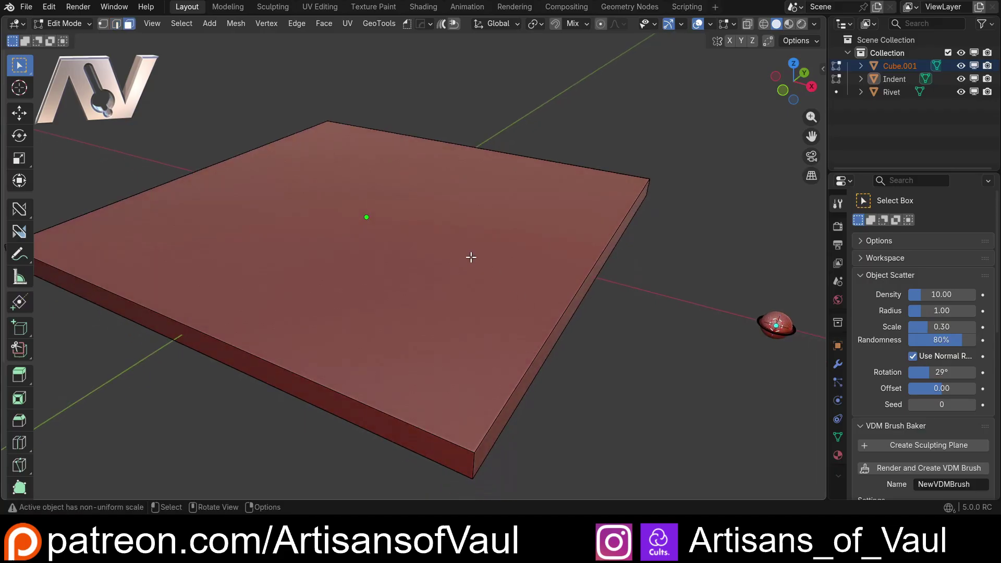
click(471, 257)
key(shift+d)
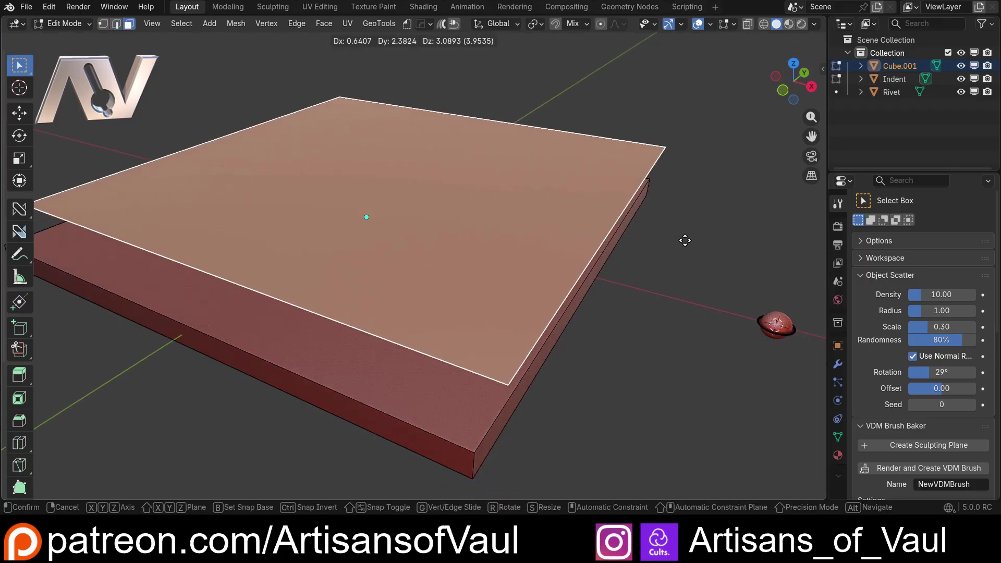
right_click(701, 226)
key(p)
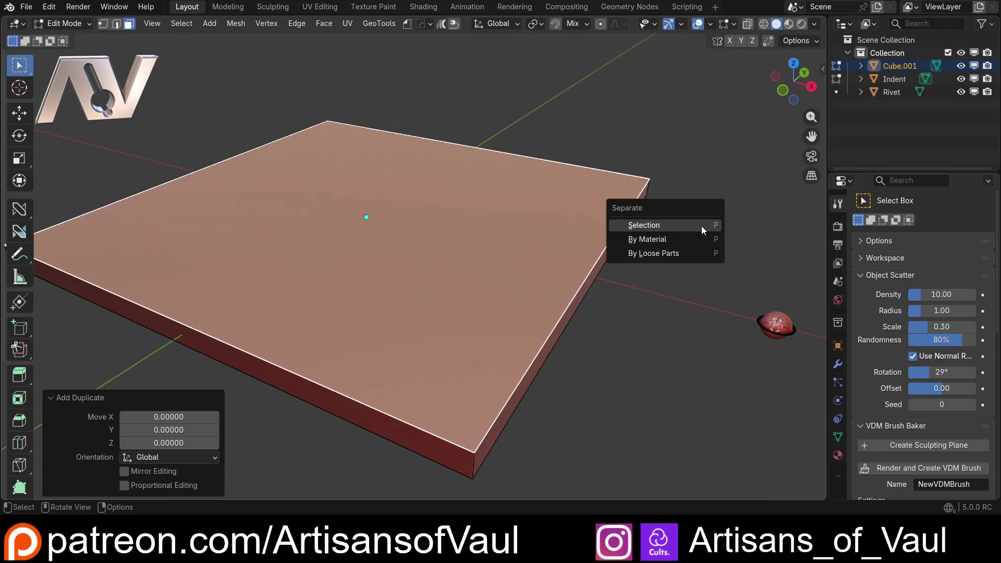
click(702, 225)
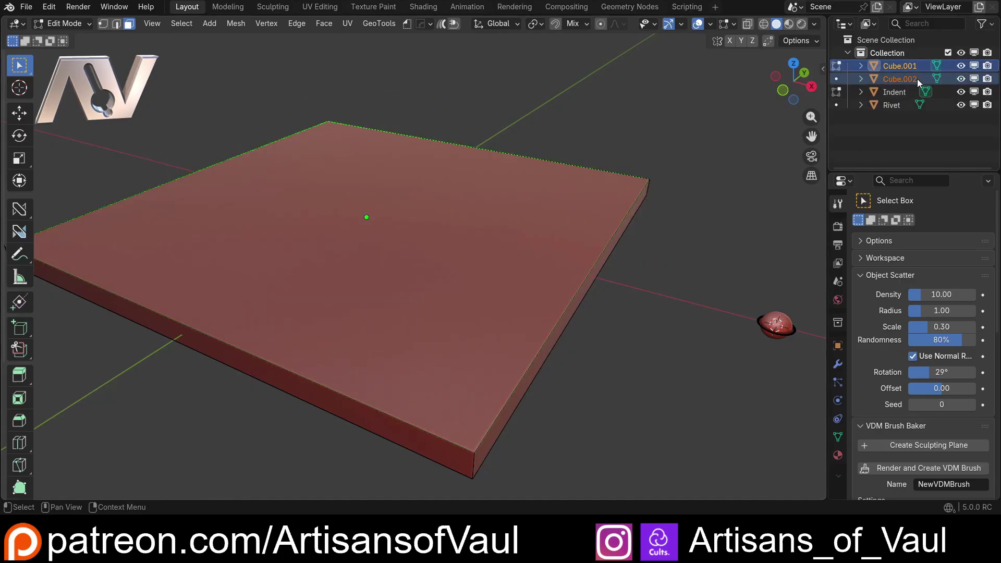
Return to Object Mode and select the separated copy of the slab's top face
click(902, 66)
scroll(492, 284, down, 2)
key(Tab)
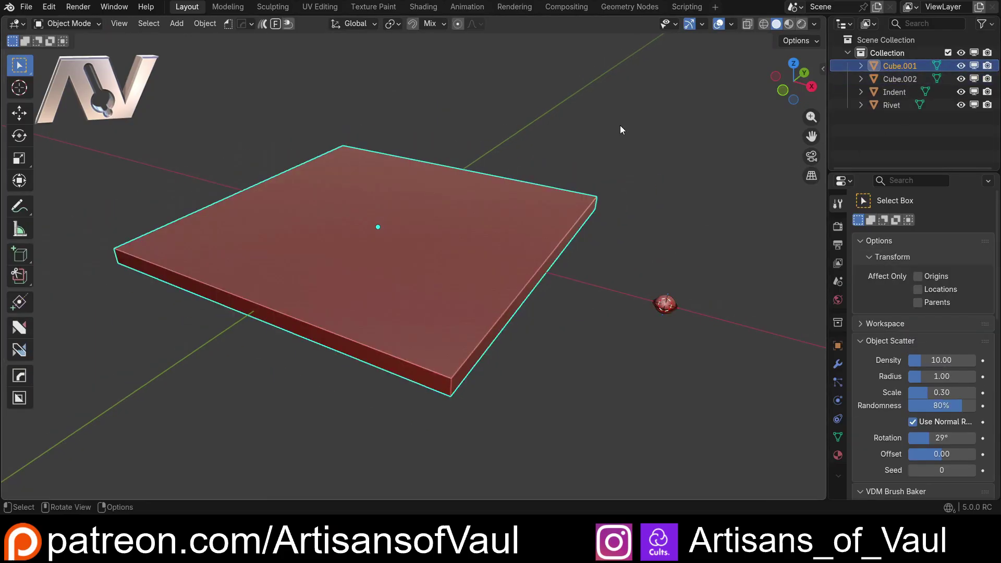
click(893, 79)
scroll(571, 203, up, 2)
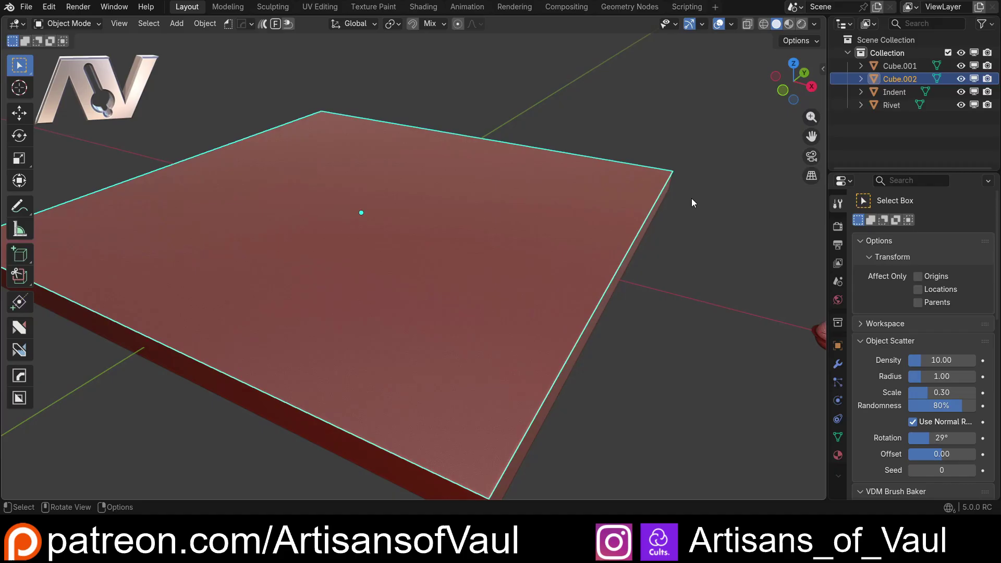
Rename the separated copy of the slab's top face to Surface
double_click(900, 78)
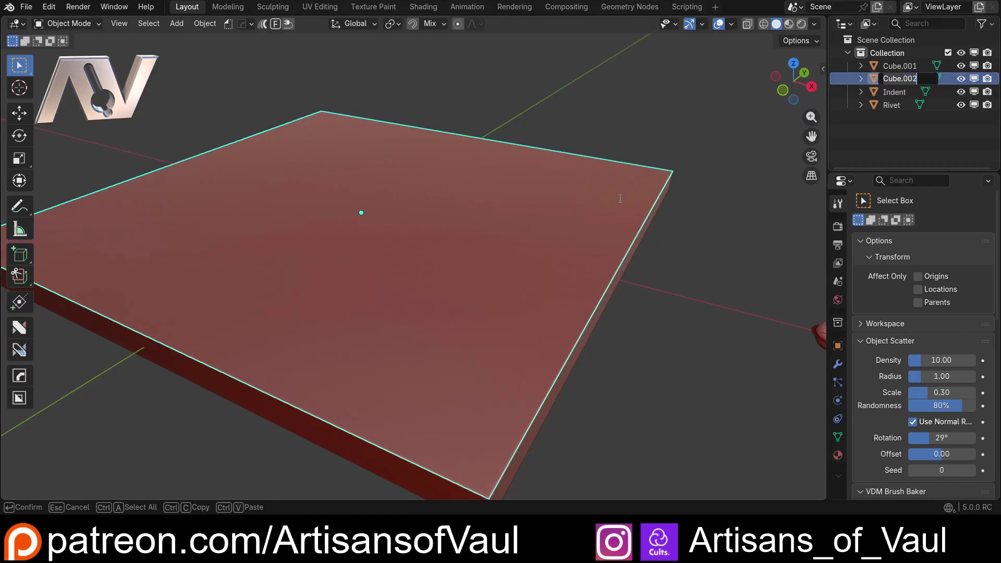
text(Surface)
key(Return)
Add a Scatter on Surface modifier to the Surface object
scroll(688, 262, down, 3)
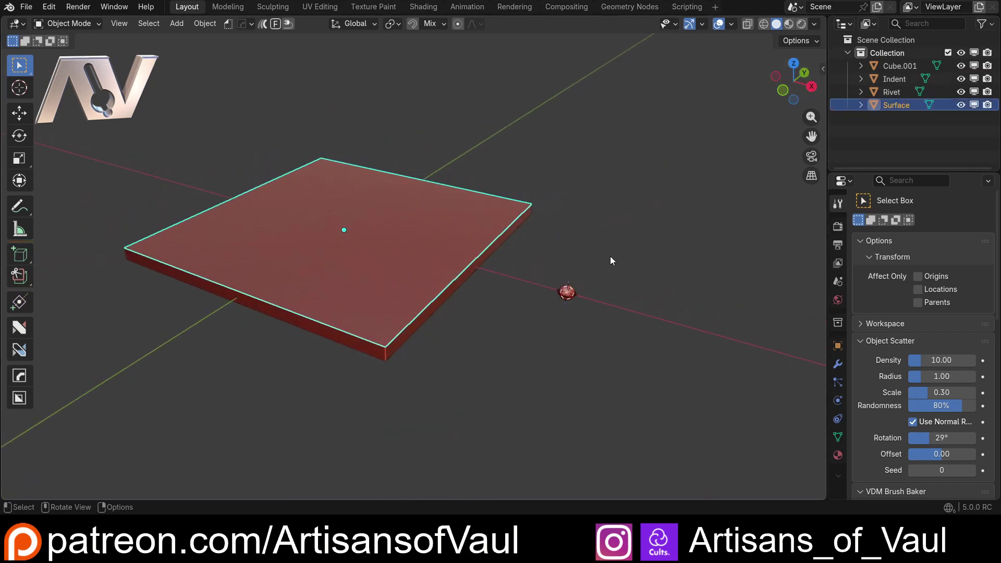
scroll(609, 261, up, 3)
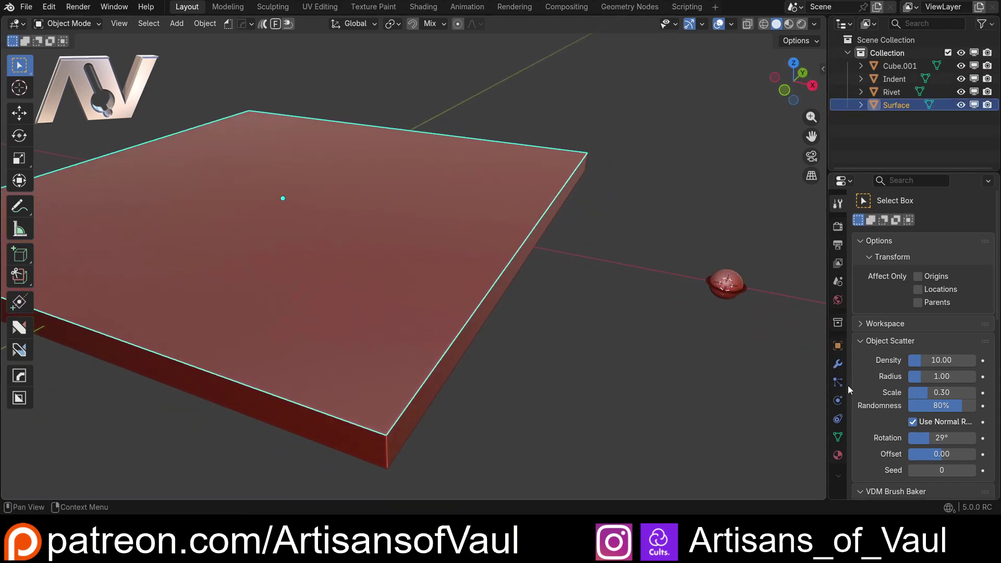
click(838, 364)
click(903, 226)
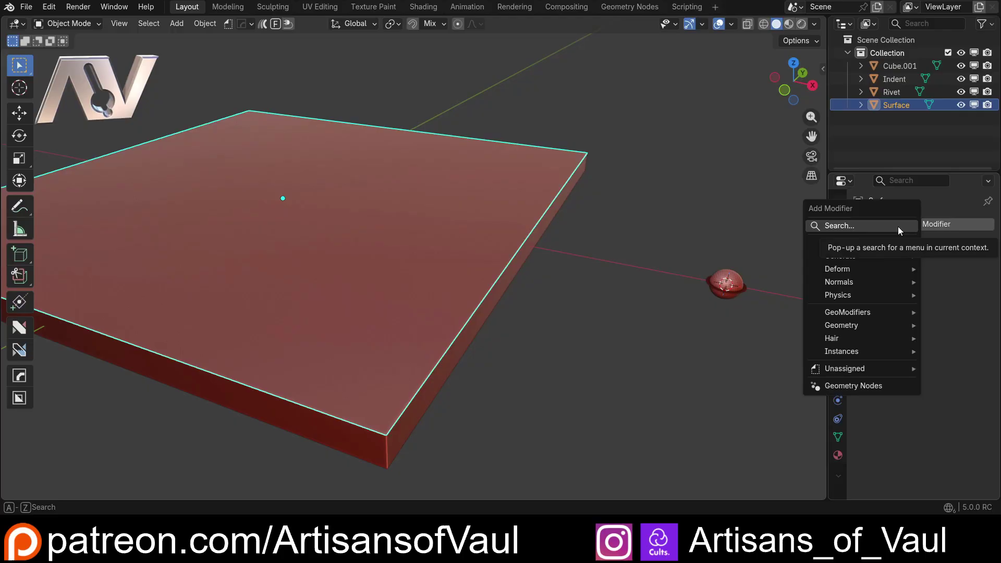
text(sca)
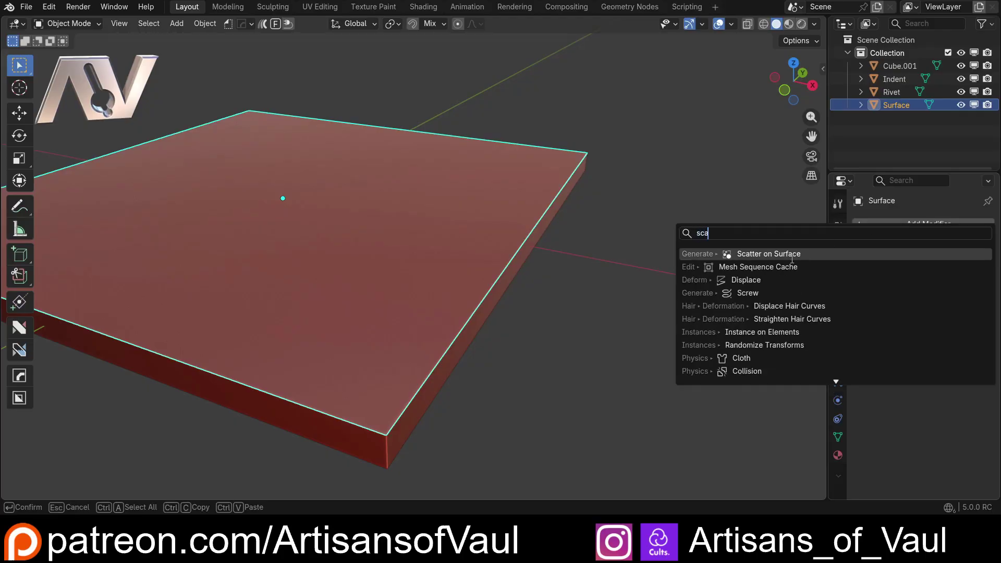
click(791, 255)
Set the scatter to the Density method with Poisson Disk distribution and a minimum distance of 1.64
middle_drag(468, 262, 751, 176)
mouse_move(541, 286)
middle_down()
mouse_move(557, 340)
mouse_move(553, 284)
middle_up()
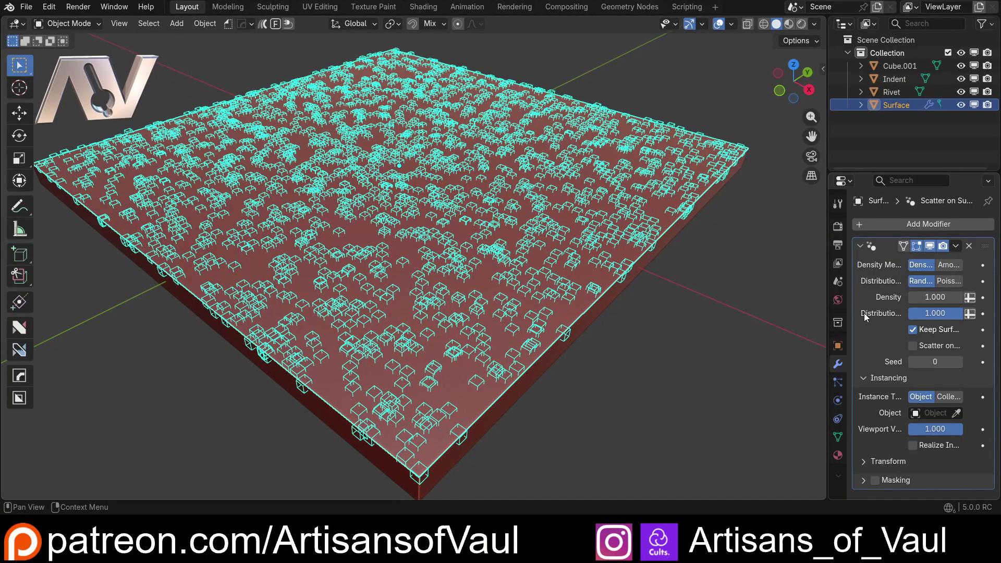
click(948, 265)
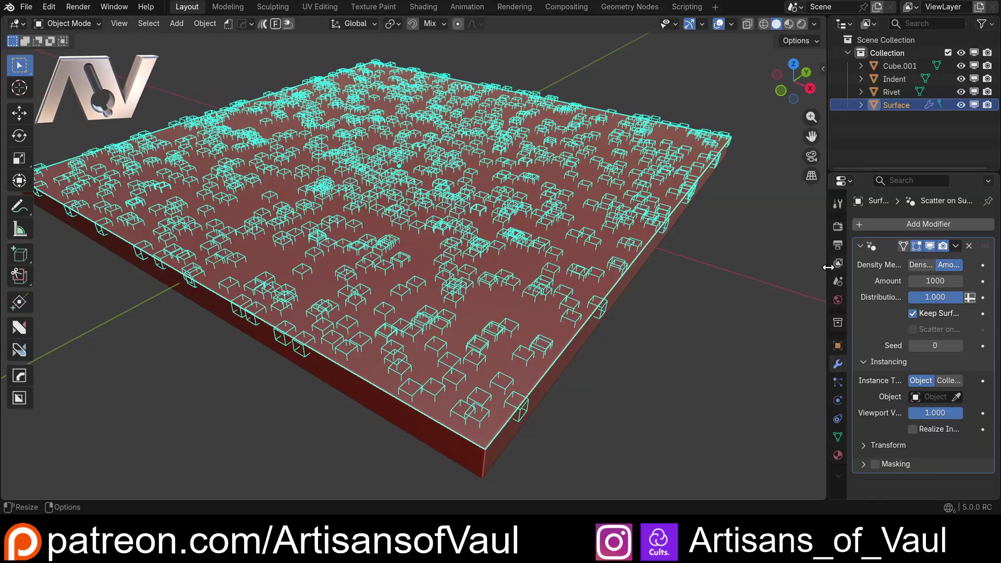
drag(828, 268, 744, 268)
click(884, 265)
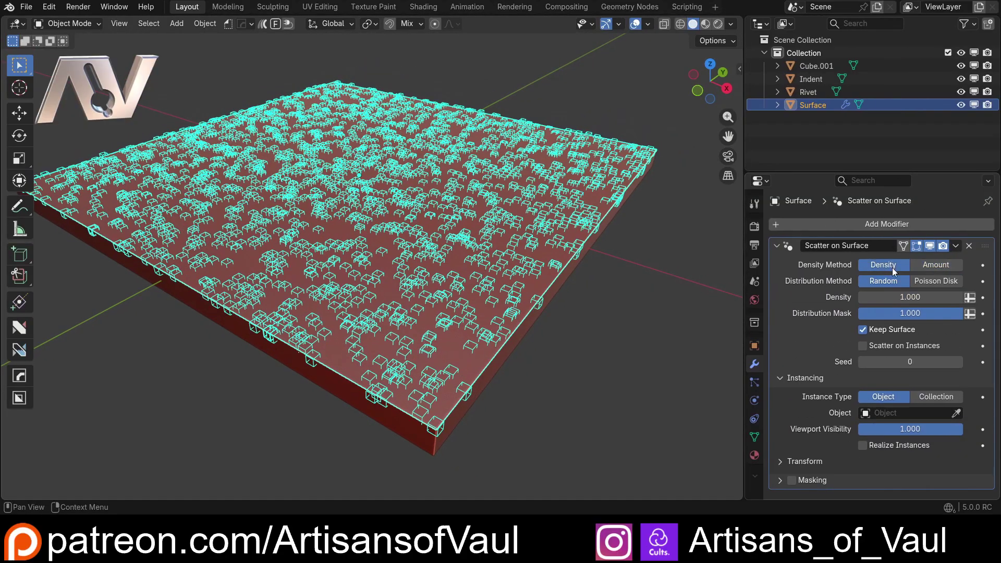
click(946, 281)
drag(887, 330, 971, 329)
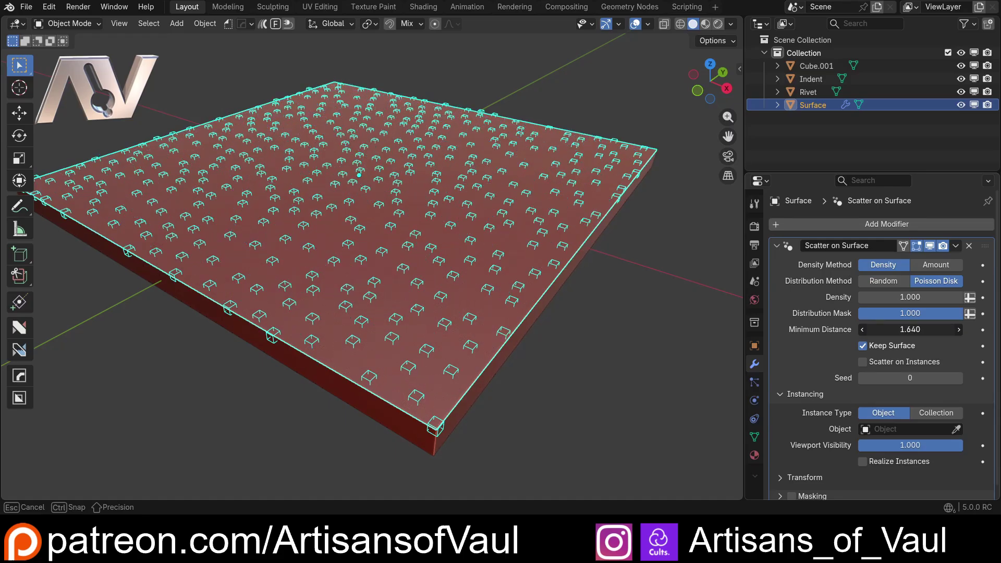
Examine how the scattered placeholder instances sit along the slab's edges and corner
scroll(600, 255, down, 3)
middle_drag(623, 261, 618, 300)
scroll(608, 310, up, 2)
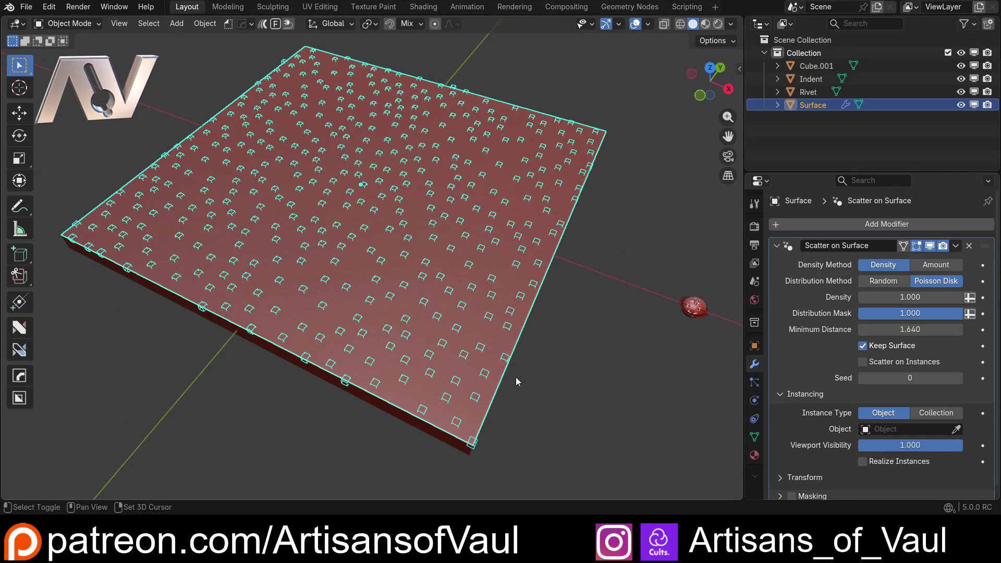
shift+middle_drag(516, 382, 624, 302)
scroll(624, 302, up, 4)
shift+middle_drag(572, 322, 424, 213)
scroll(515, 337, up, 2)
shift+middle_drag(515, 336, 416, 209)
scroll(416, 210, up, 2)
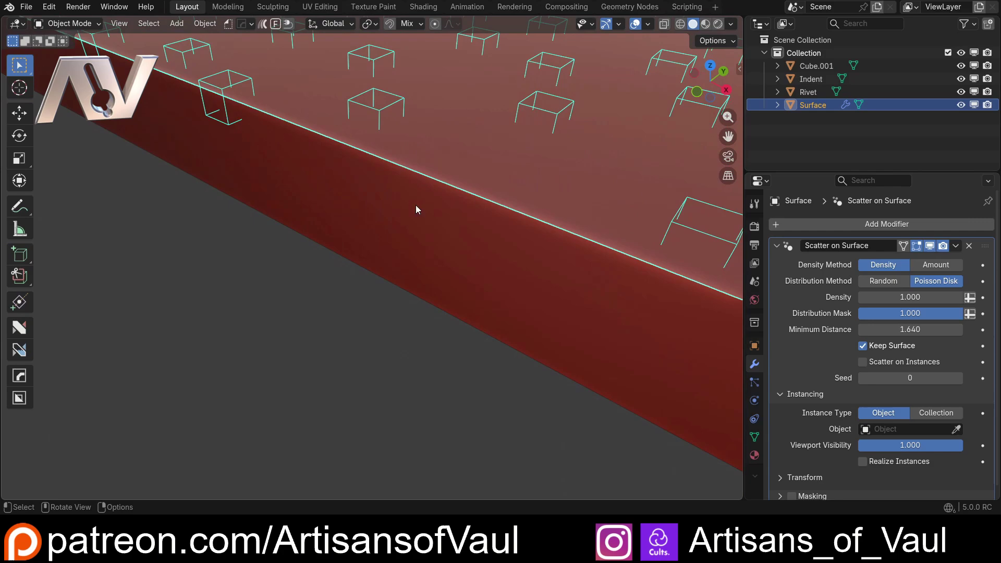
scroll(415, 207, down, 3)
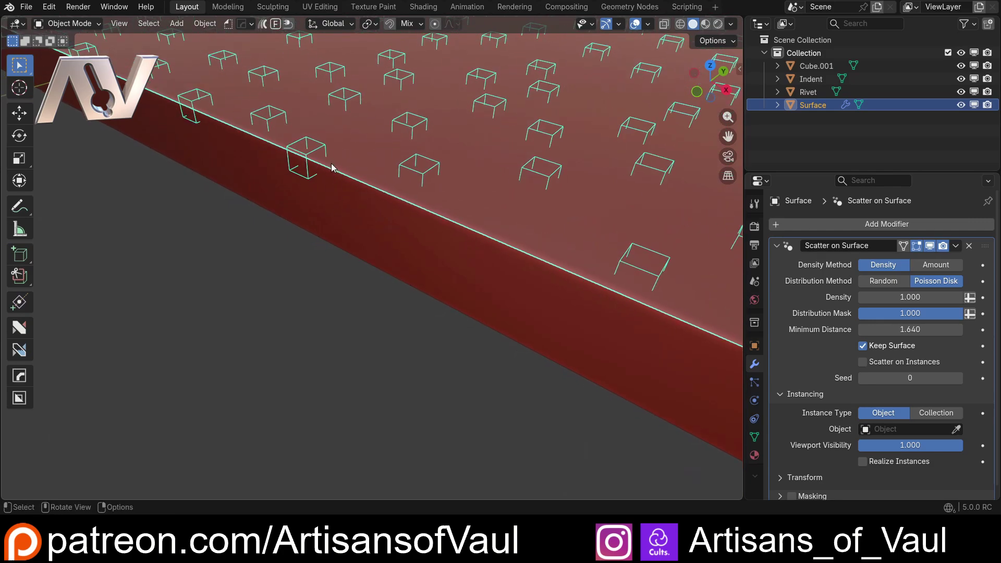
scroll(331, 167, down, 6)
Scale Surface to about 0.944 in X and Y only, and apply its scale
middle_drag(380, 179, 382, 257)
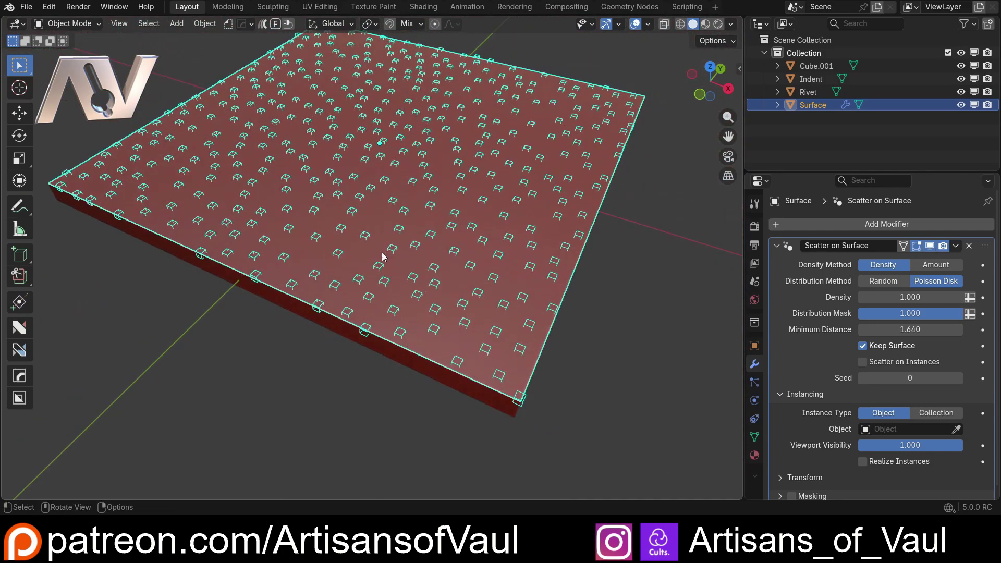
scroll(382, 257, up, 2)
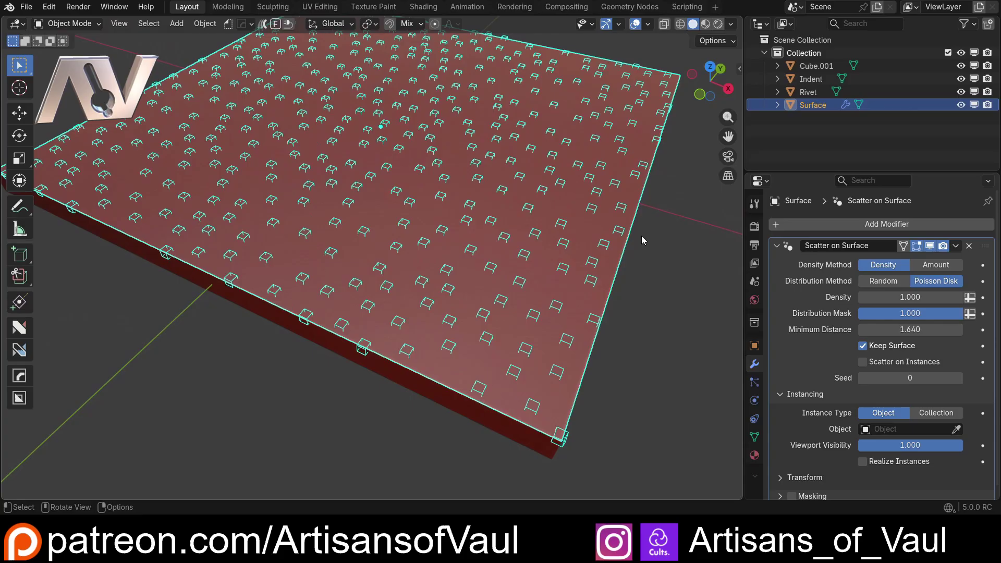
key(s)
key(shift+z)
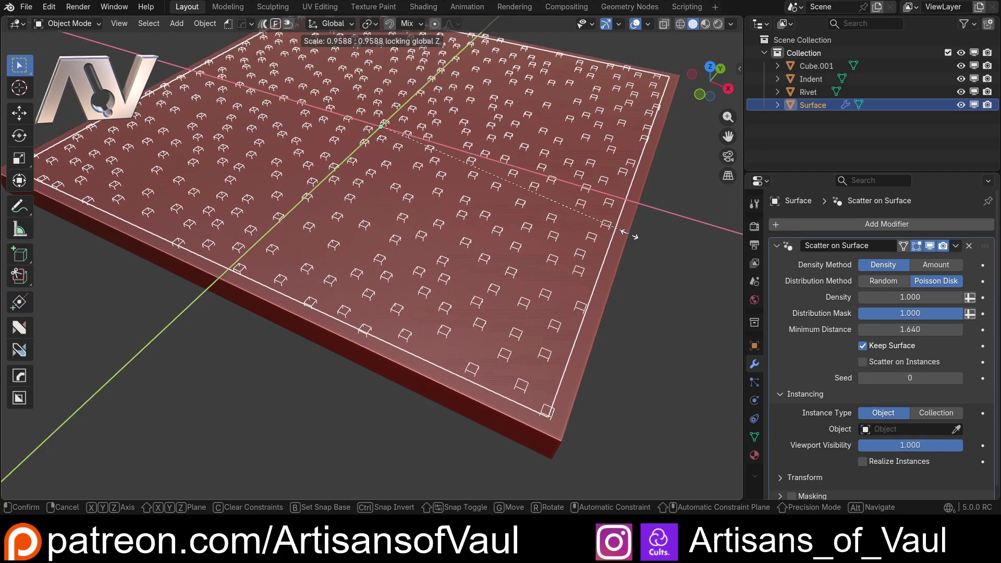
click(609, 301)
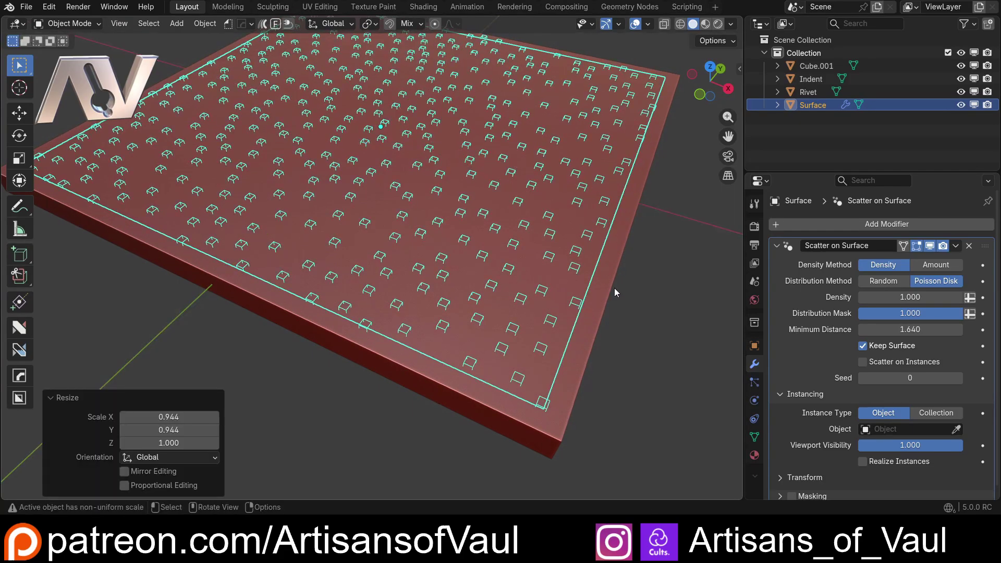
key(ctrl+a)
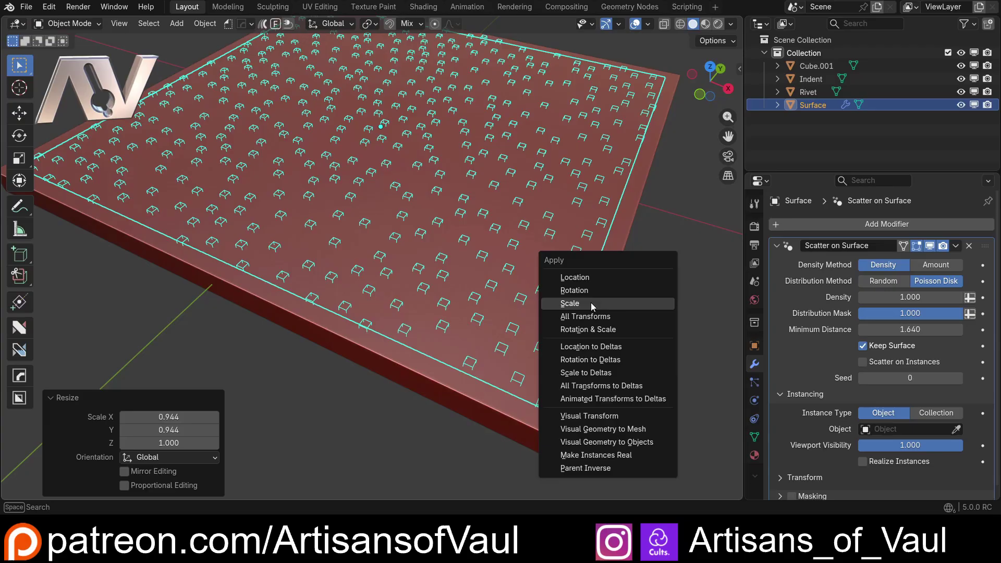
click(592, 307)
Choose the Rivet sphere beside the slab as the object instanced by the scatter modifier
scroll(540, 239, down, 5)
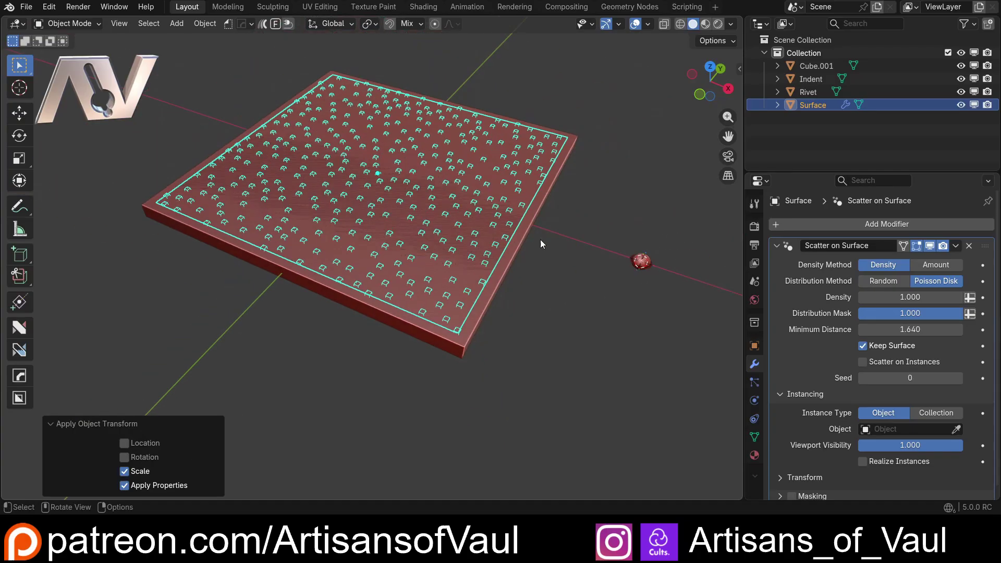
middle_drag(498, 265, 531, 252)
scroll(547, 221, up, 2)
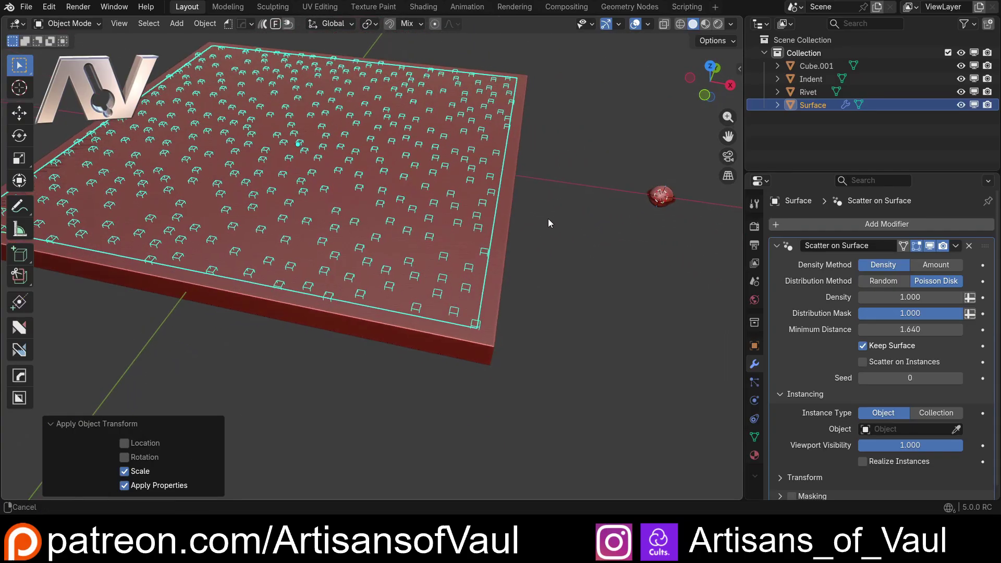
shift+middle_drag(549, 218, 455, 249)
scroll(455, 250, up, 1)
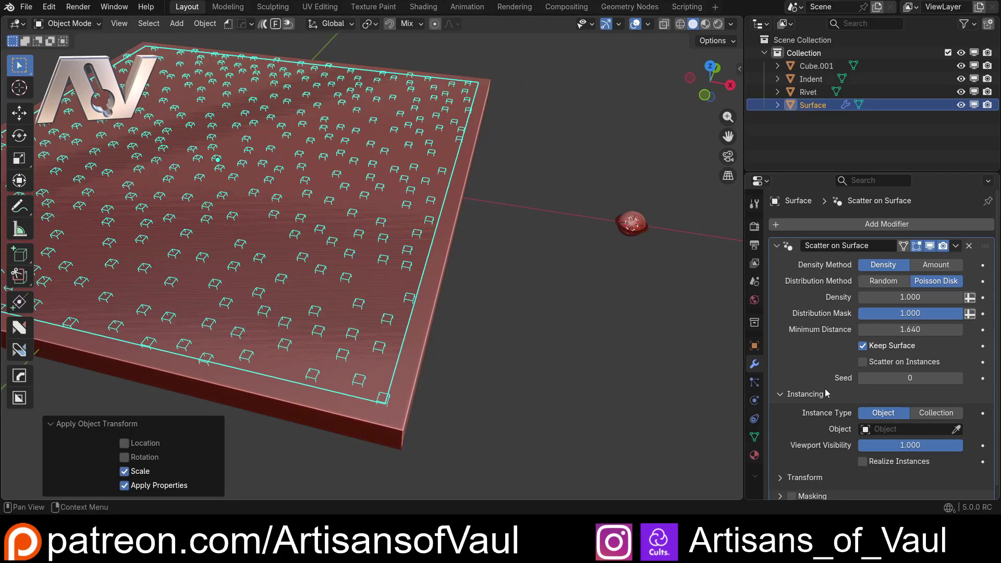
click(957, 429)
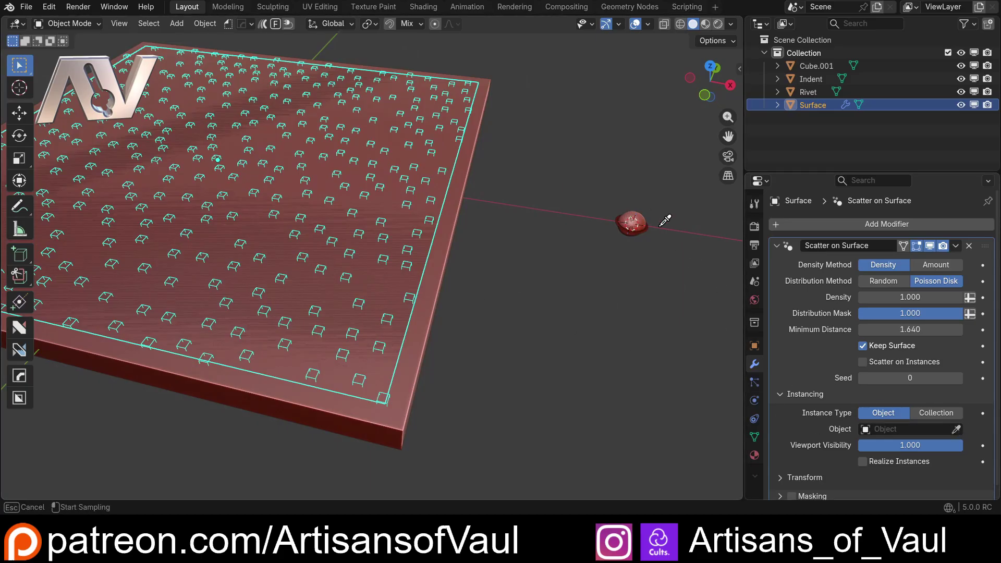
click(641, 214)
Raise the scatter's minimum distance to 8.85 so the rivets are spaced widely
scroll(423, 242, down, 2)
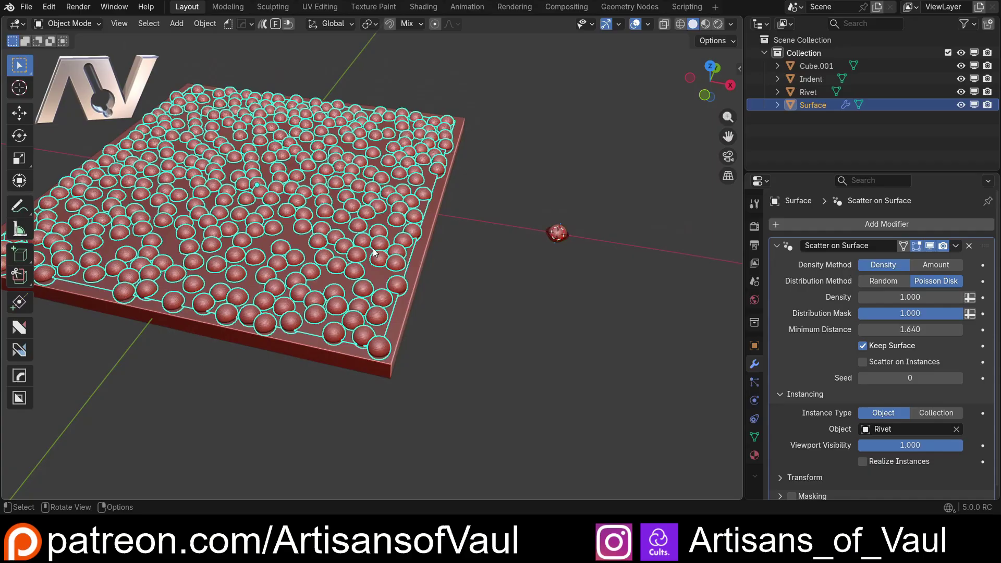
scroll(423, 239, up, 4)
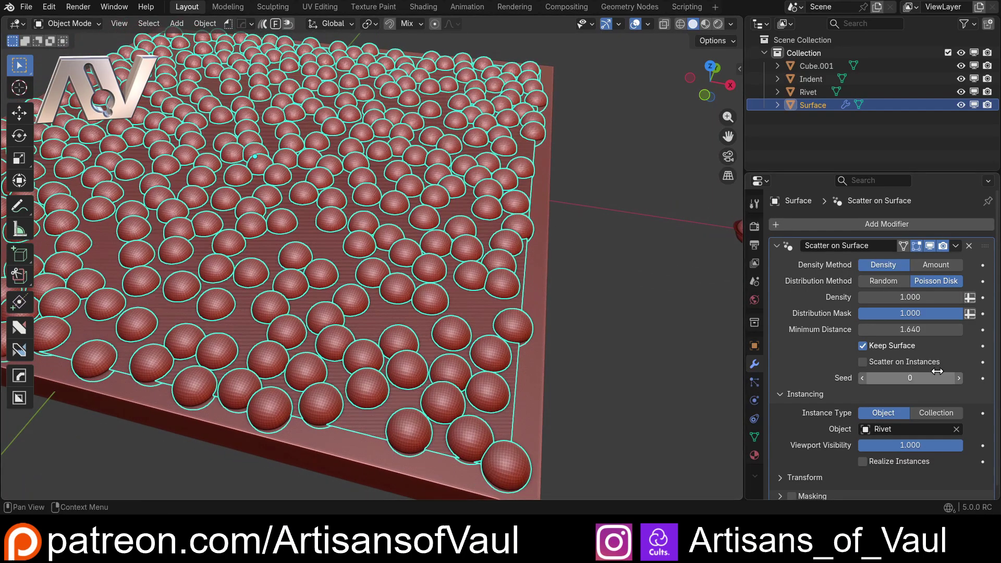
drag(910, 329, 999, 329)
scroll(321, 214, down, 4)
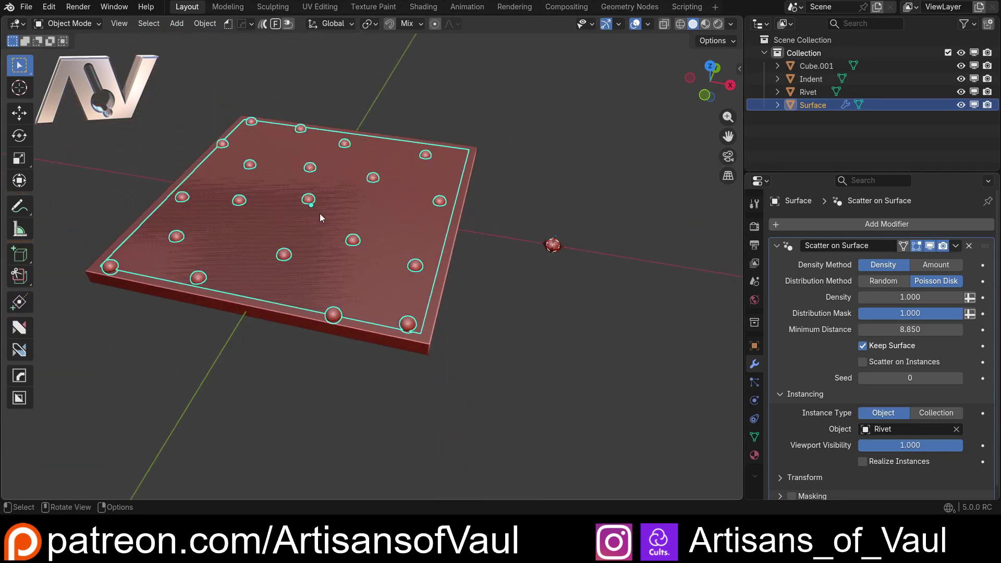
Scale Surface by about 0.972 in X and Y only, and apply its scale
scroll(272, 276, up, 2)
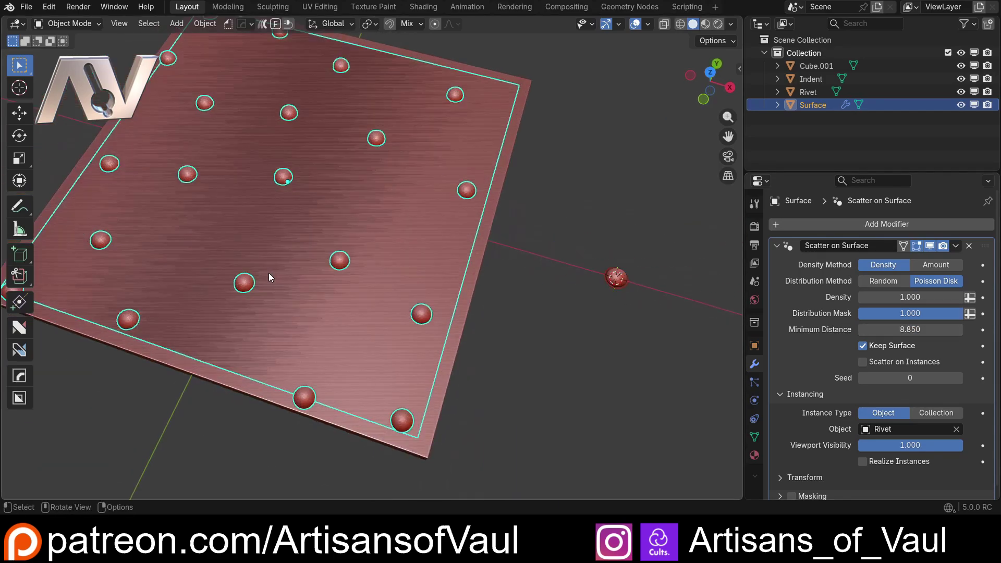
shift+middle_drag(358, 327, 391, 275)
scroll(418, 286, up, 1)
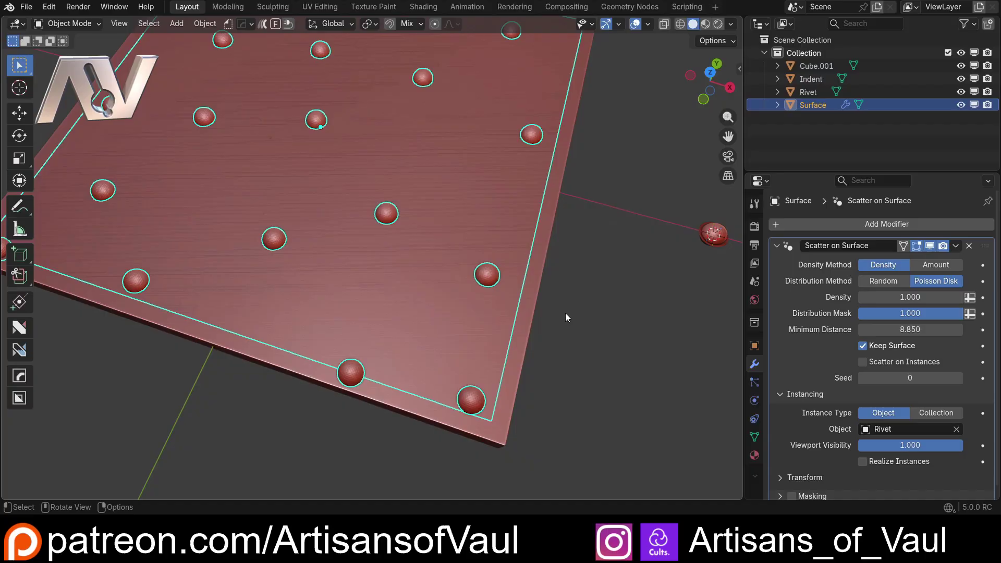
key(s)
key(shift+z)
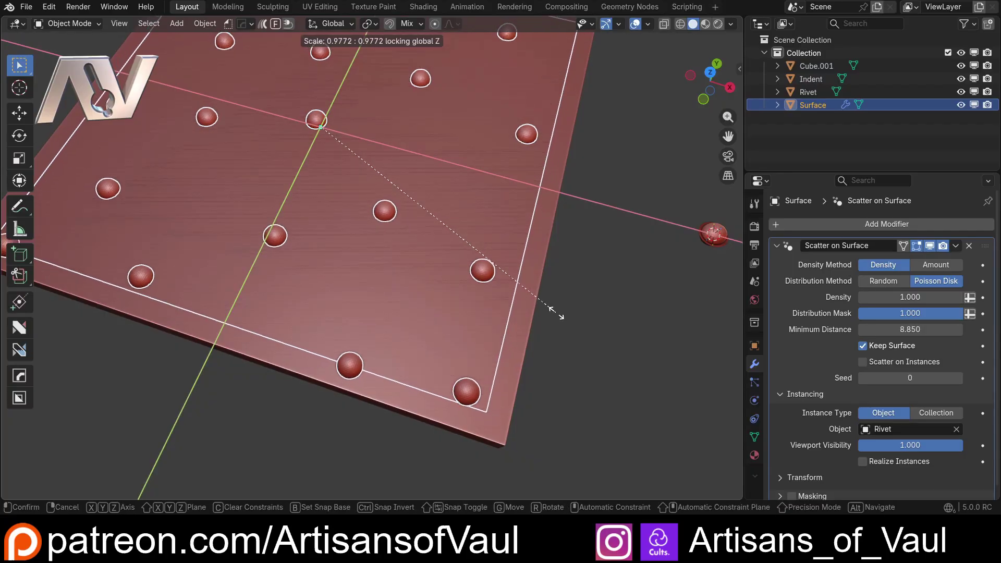
click(554, 312)
scroll(445, 262, down, 3)
key(ctrl+a)
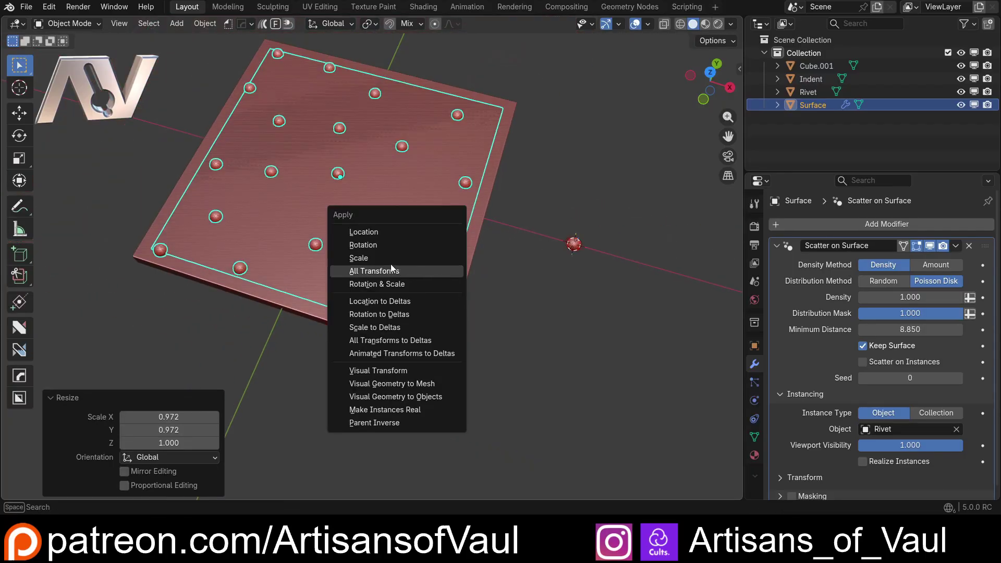
click(396, 257)
Deselect everything and turn off Keep Surface in the Scatter on Surface modifier
middle_drag(403, 284, 517, 270)
click(467, 303)
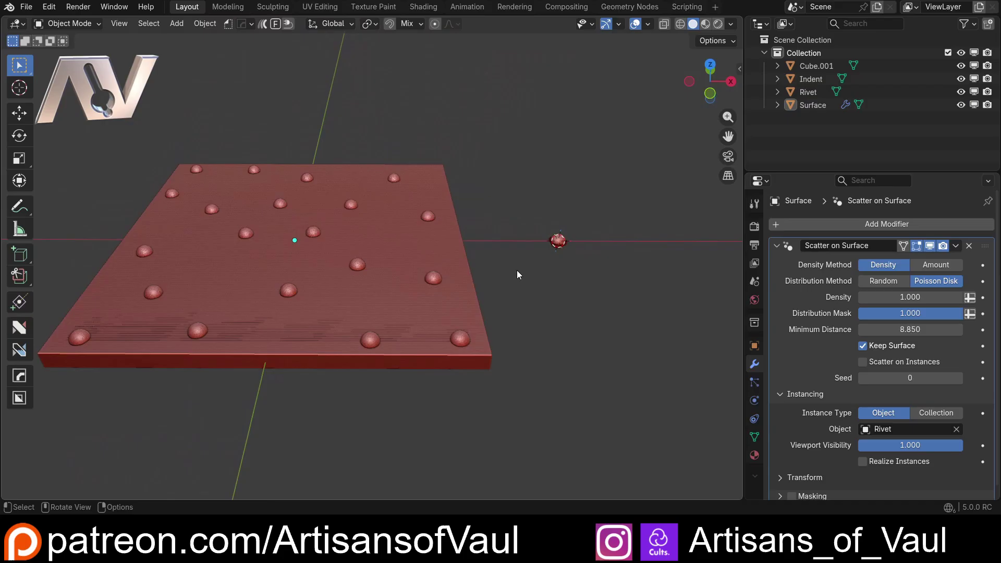
scroll(494, 274, up, 4)
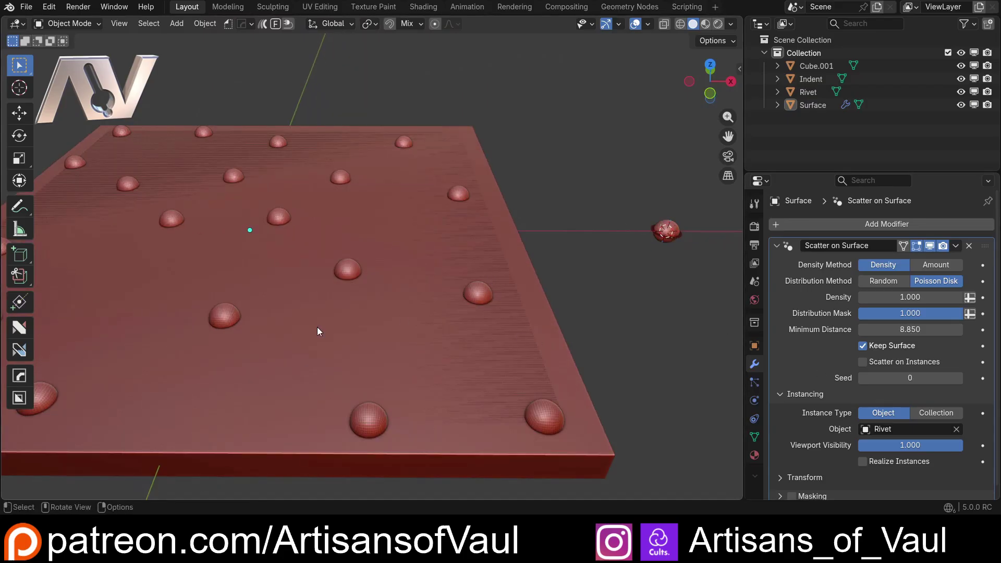
middle_drag(317, 331, 490, 347)
scroll(472, 336, down, 2)
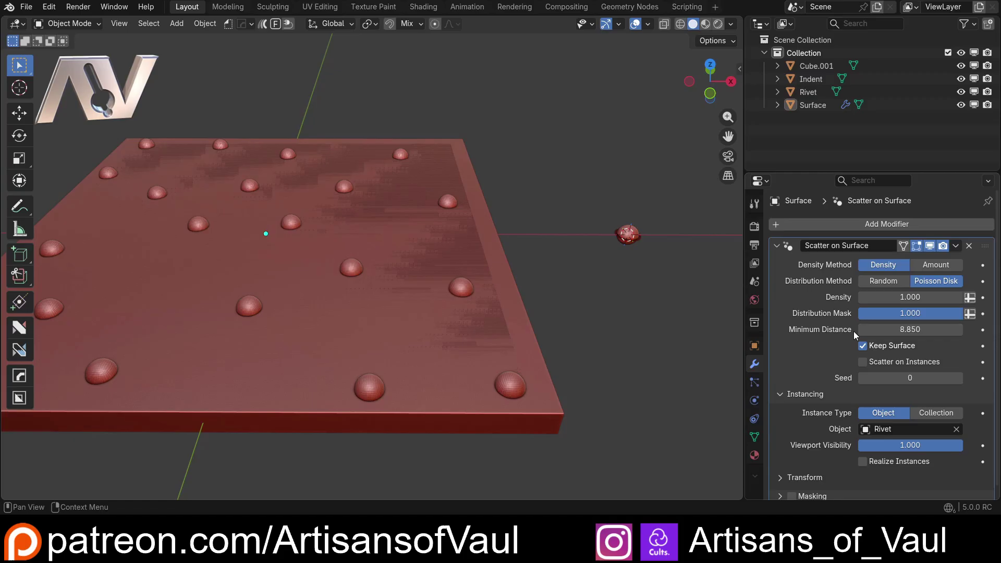
click(864, 346)
Select the Indent ring around the original rivet beside the slab
middle_drag(380, 208, 493, 267)
scroll(369, 280, down, 3)
scroll(557, 202, up, 5)
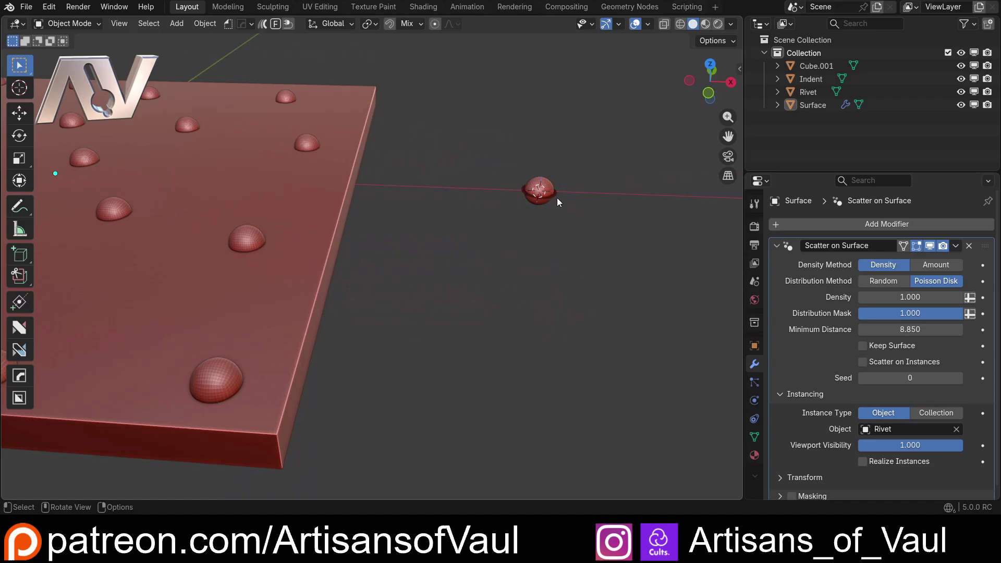
click(553, 195)
click(556, 196)
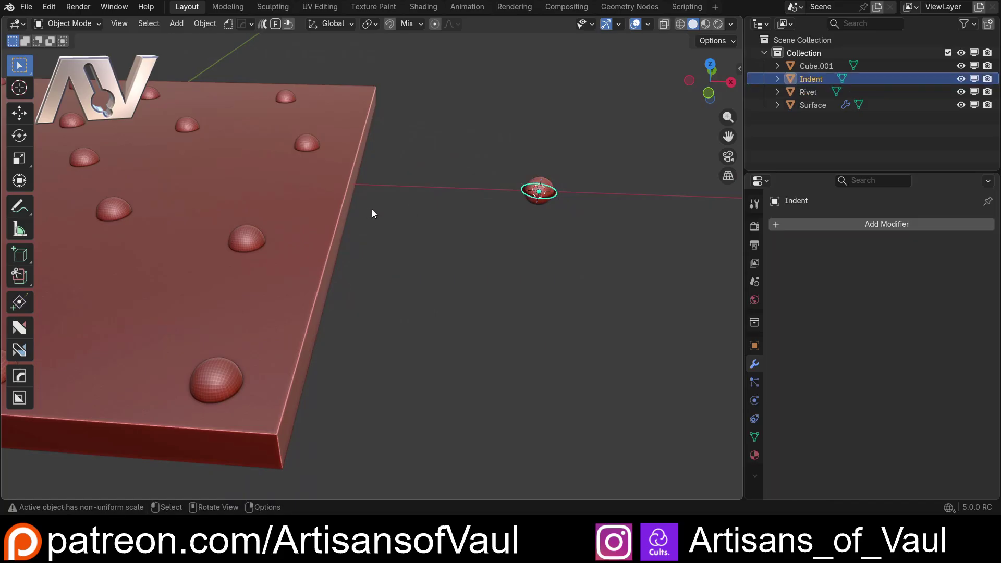
Select Surface and duplicate its Scatter on Surface modifier
click(249, 231)
middle_drag(248, 231, 500, 271)
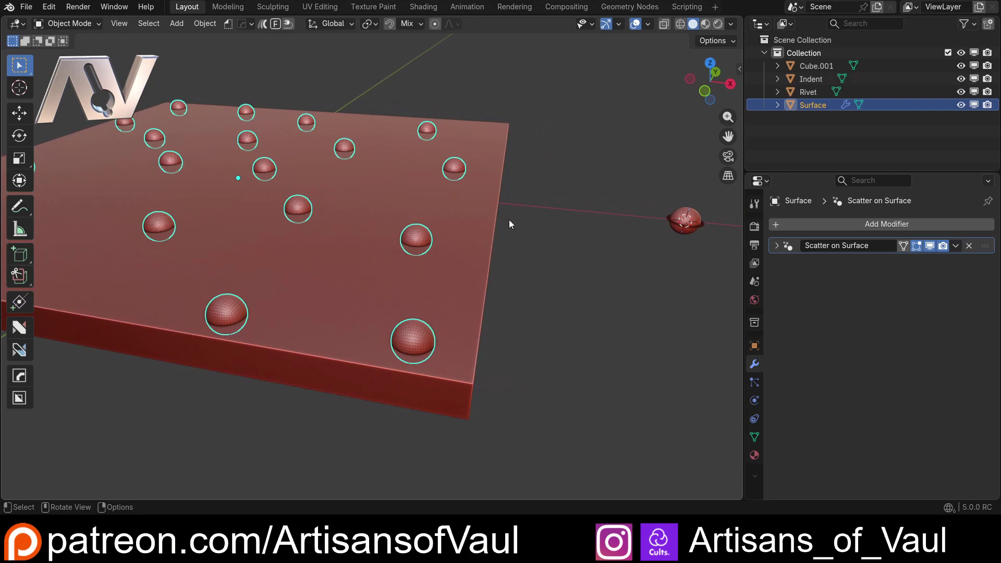
middle_drag(510, 220, 543, 257)
click(956, 246)
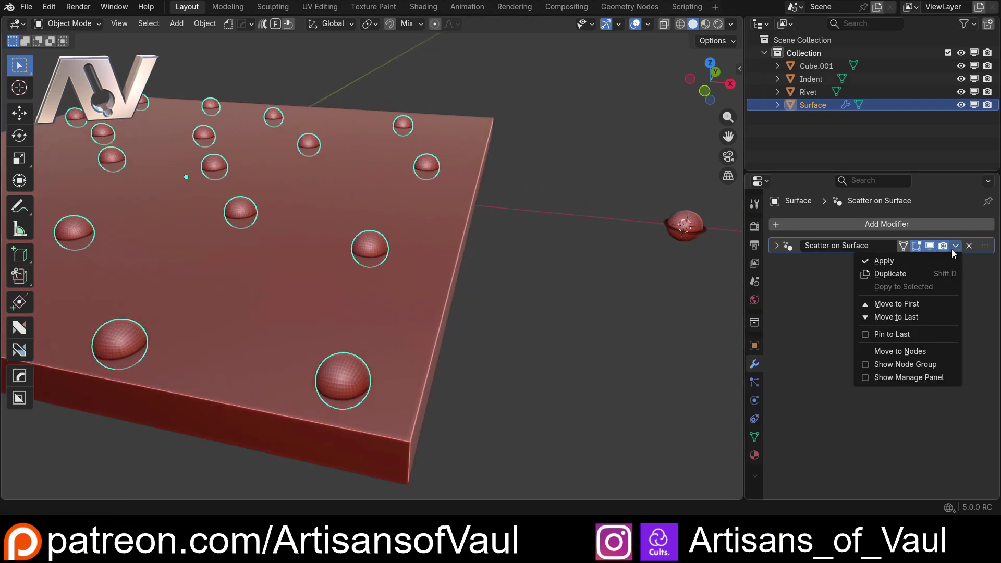
click(902, 274)
click(779, 264)
scroll(914, 354, down, 1)
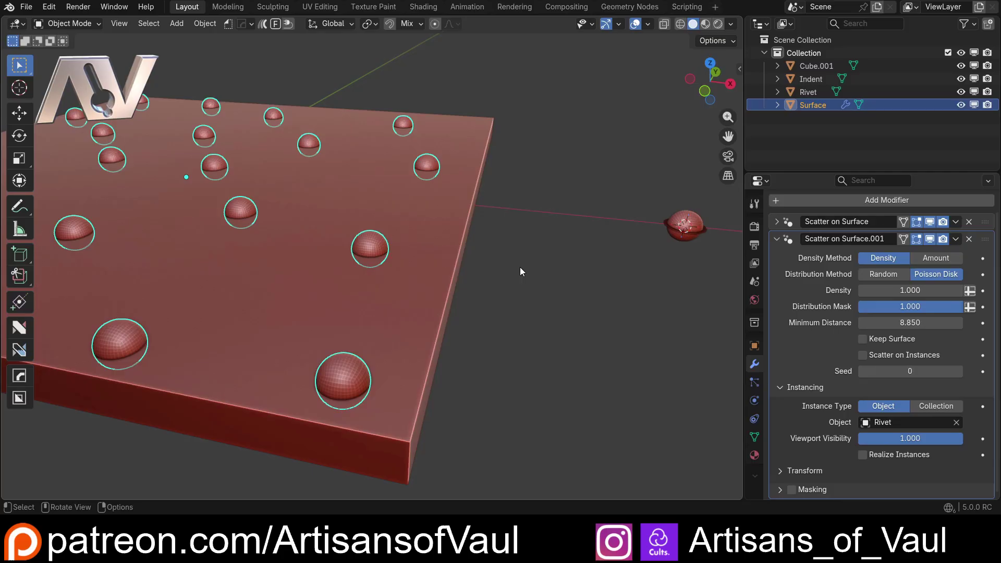
Replace the duplicated scatter modifier's instance object with the Indent ring
click(931, 239)
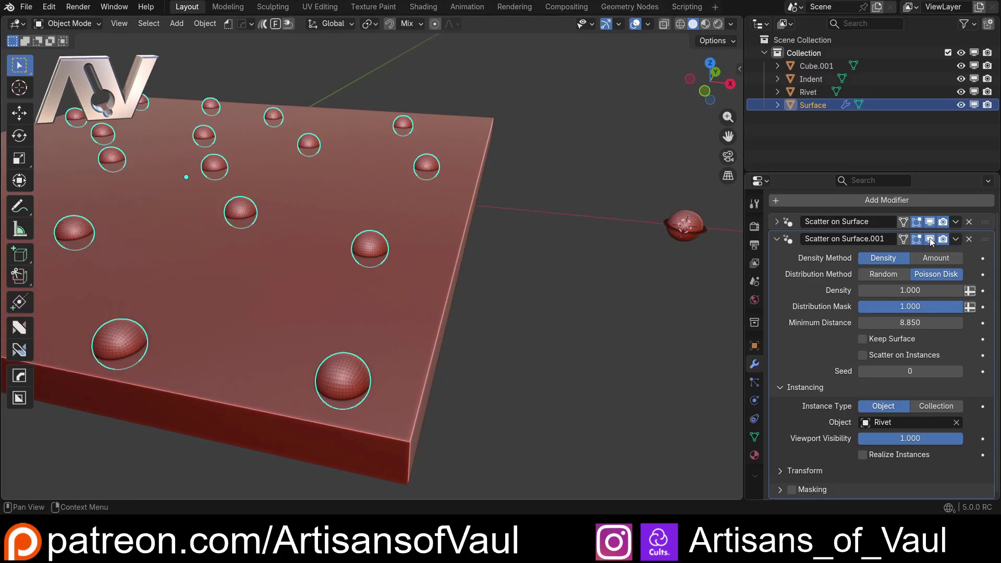
click(957, 422)
click(951, 424)
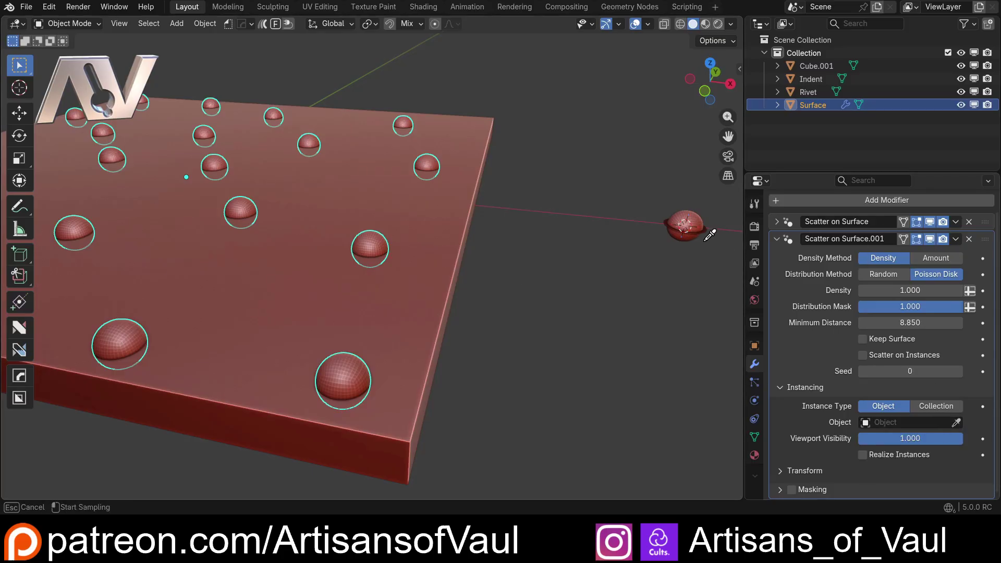
click(664, 219)
middle_drag(662, 221, 339, 250)
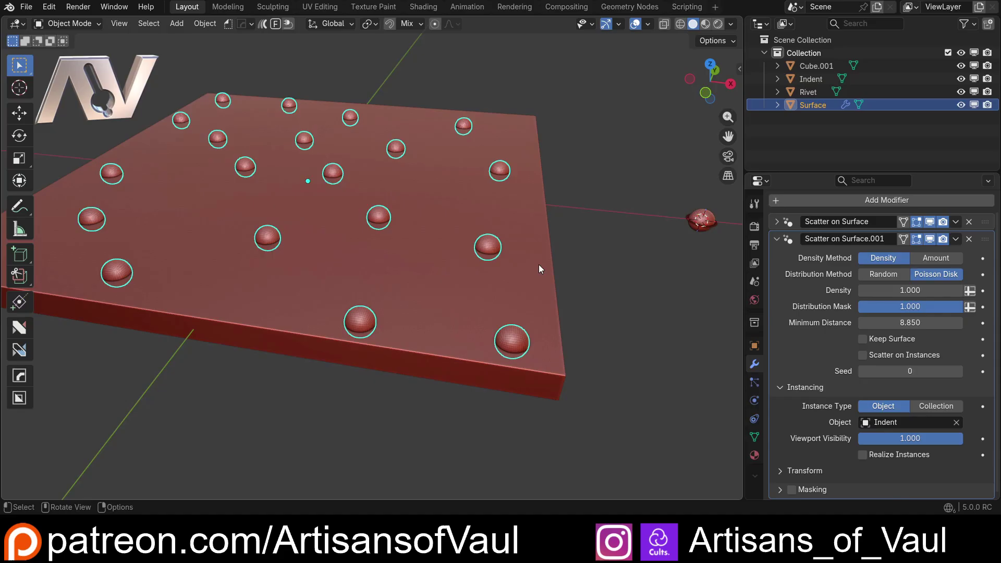
shift+middle_drag(540, 265, 419, 196)
scroll(387, 235, up, 6)
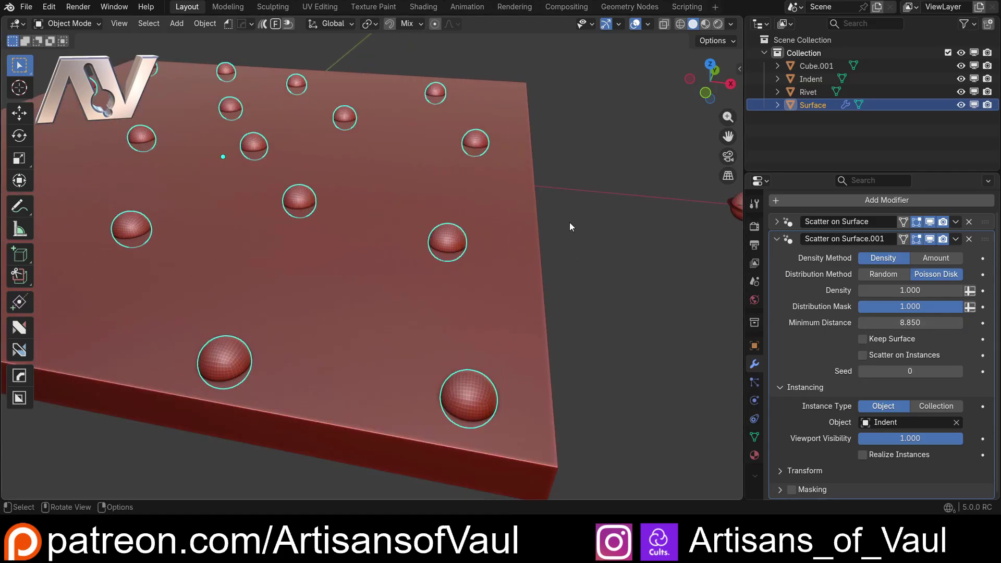
scroll(453, 268, down, 3)
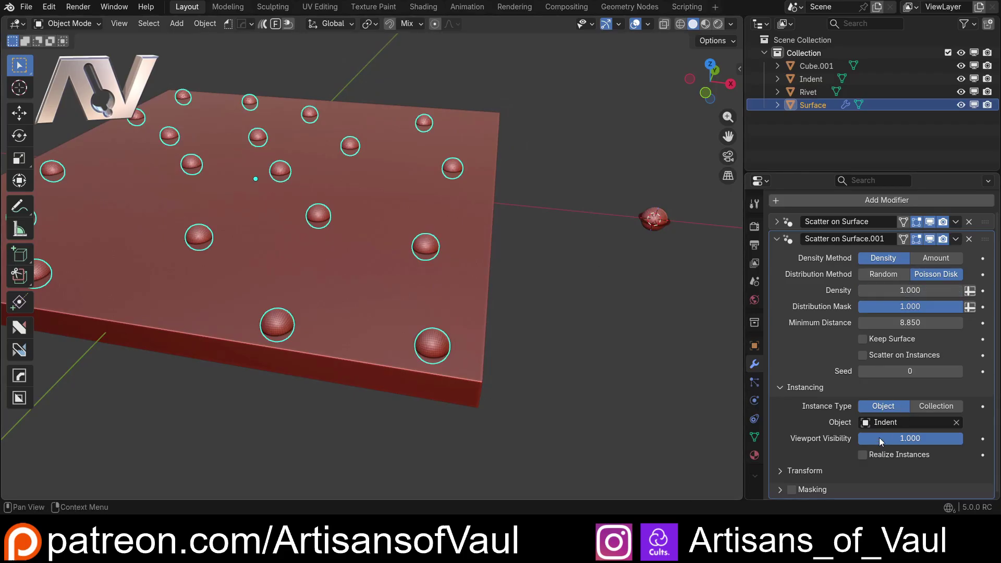
Try Realize Instances on the first scatter modifier, turn it back off, and remove the duplicated modifier
click(793, 224)
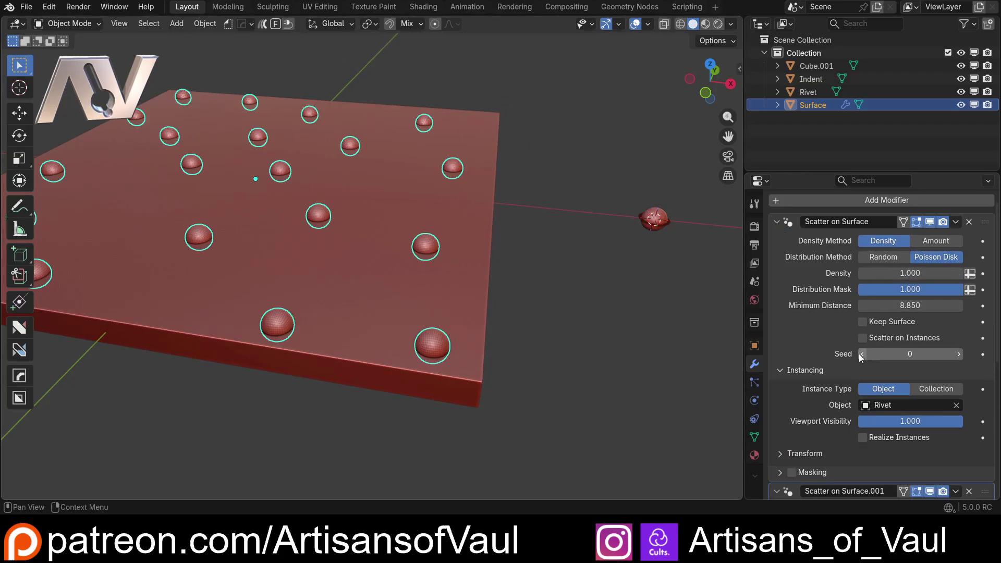
click(863, 437)
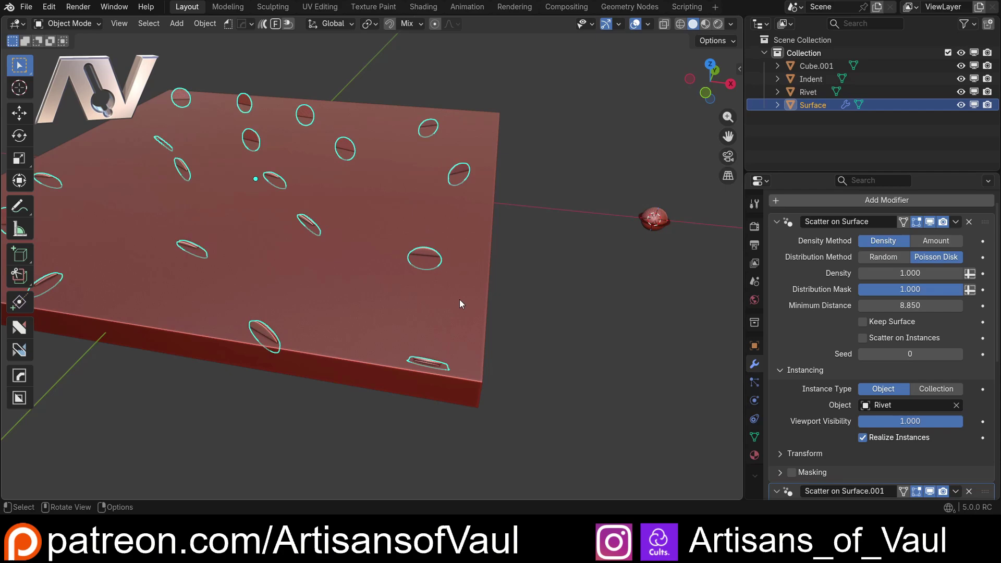
middle_drag(460, 304, 474, 283)
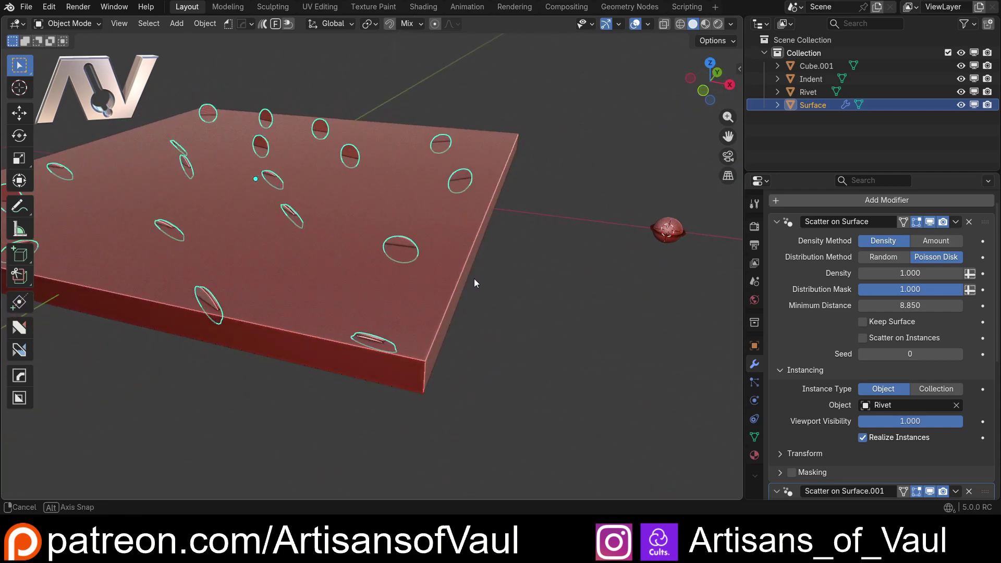
click(863, 437)
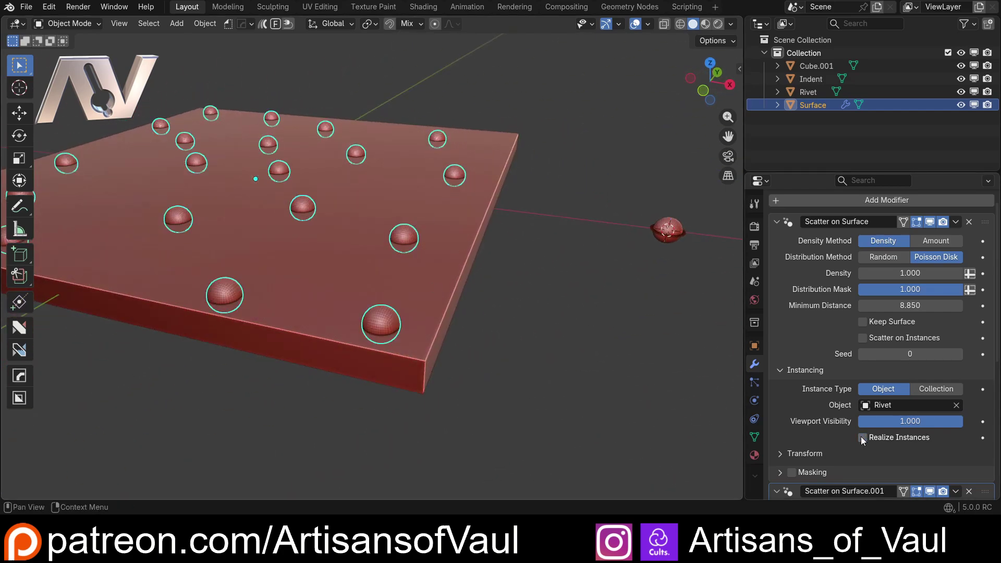
scroll(902, 450, down, 5)
click(969, 388)
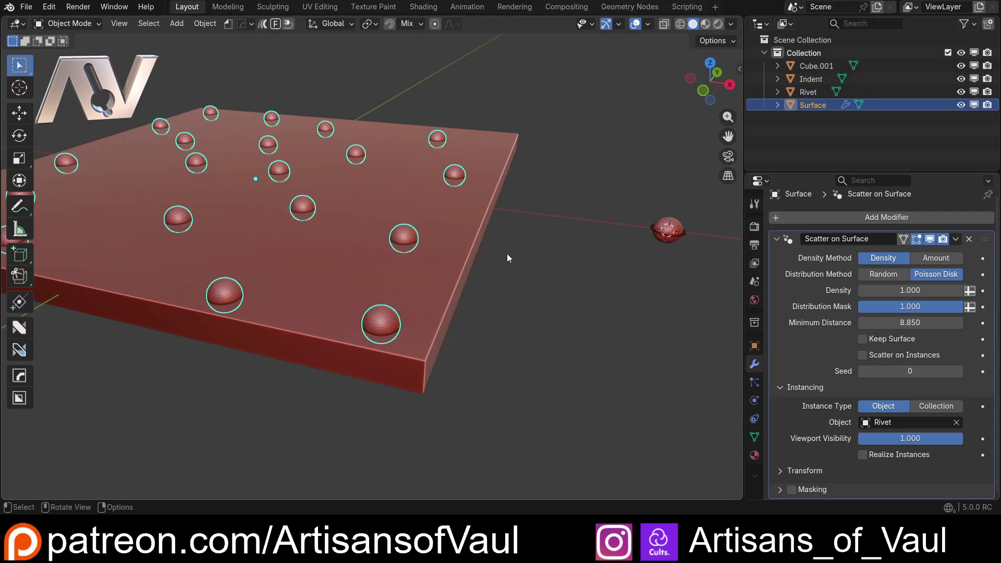
Try parenting the Indent ring to the original Rivet sphere with the Object option, and undo it
shift+middle_drag(580, 260, 409, 258)
scroll(409, 258, up, 3)
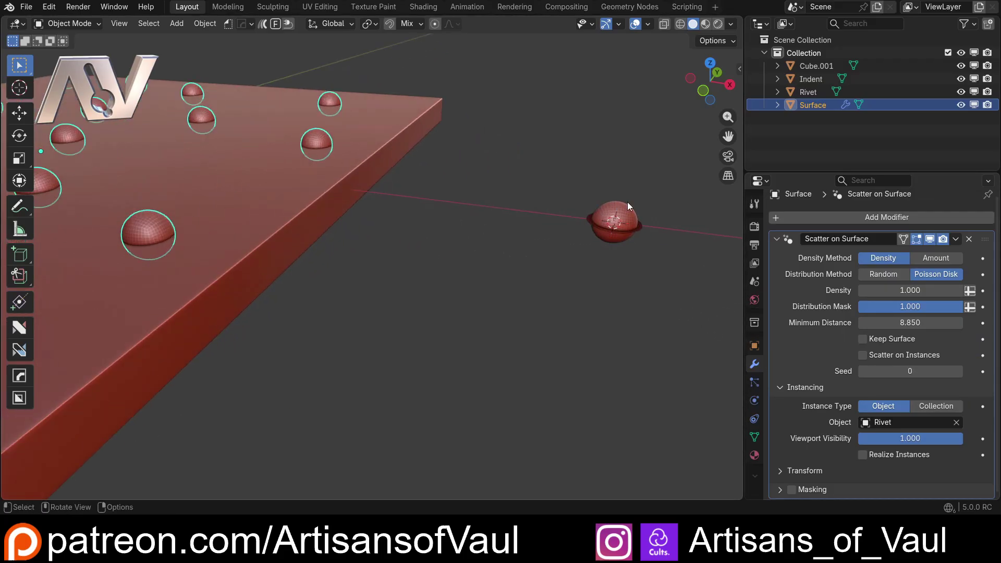
shift+middle_drag(624, 235, 385, 263)
scroll(402, 265, up, 3)
click(414, 245)
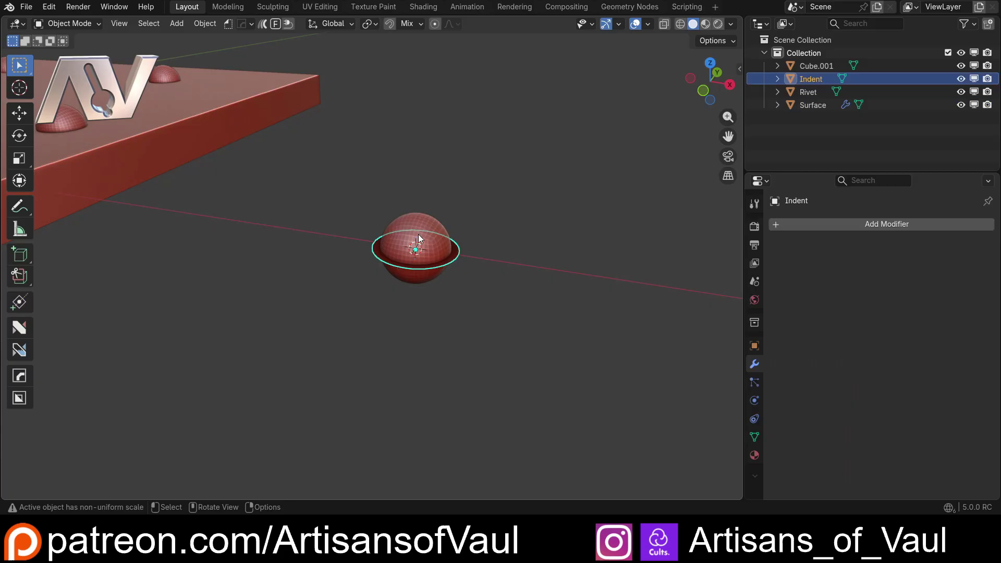
shift+click(431, 232)
key(ctrl+p)
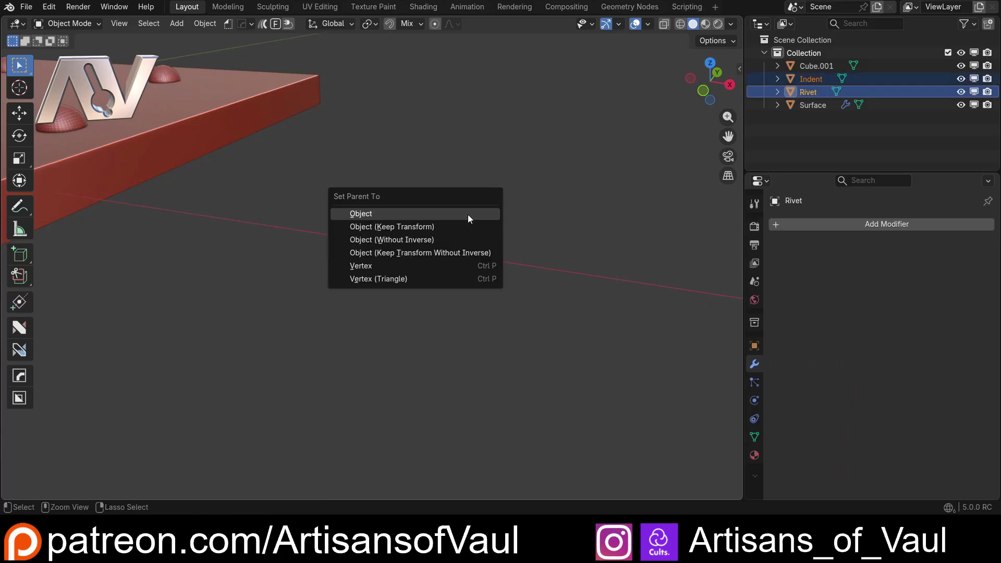
click(468, 214)
scroll(390, 195, down, 2)
scroll(390, 195, down, 2)
shift+middle_drag(156, 230, 470, 194)
key(ctrl+z)
Select the Indent ring and Rivet sphere beside the slab and move both to a new collection named ScatterObs
middle_drag(647, 227, 471, 265)
click(471, 260)
drag(570, 195, 654, 287)
key(m)
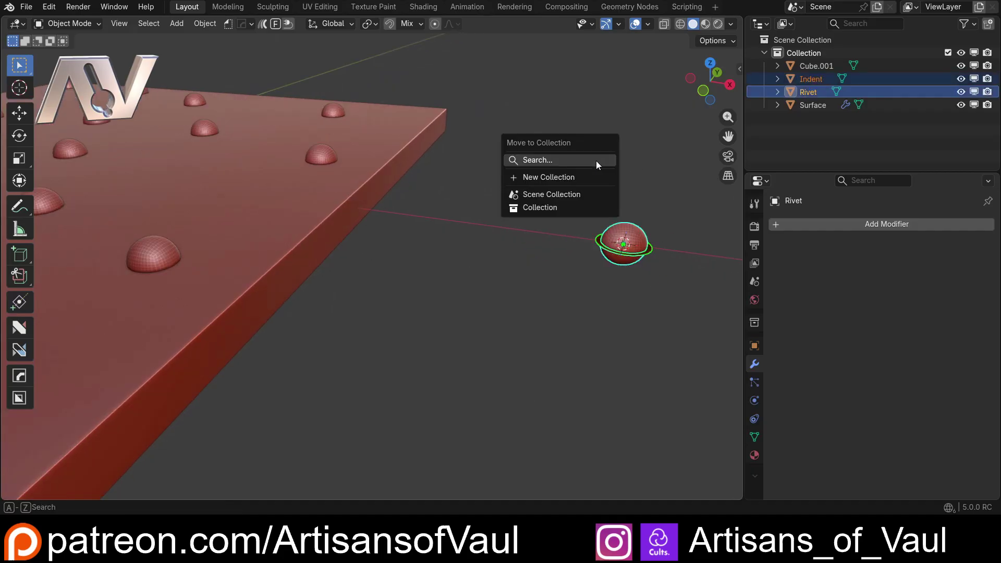
click(556, 175)
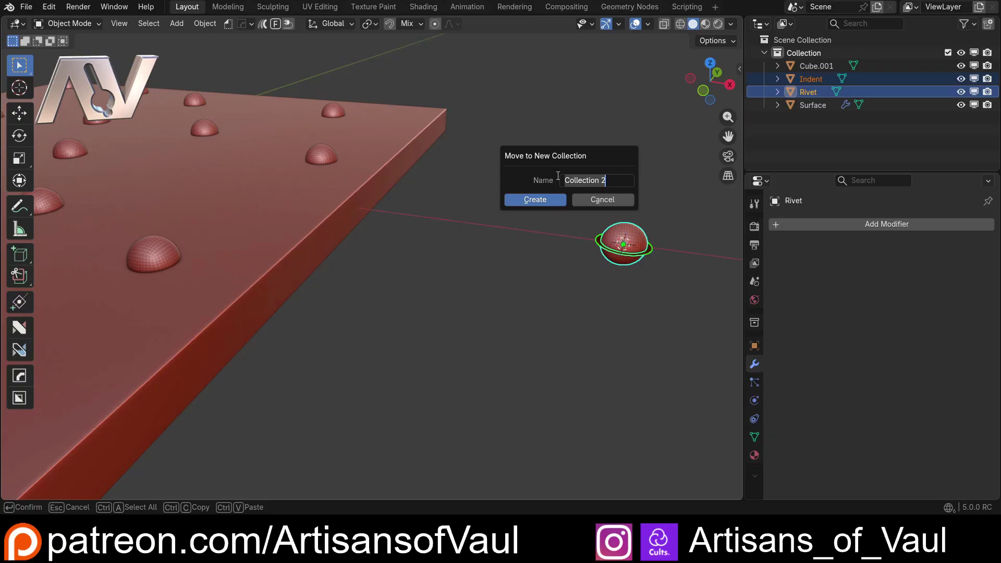
text(Scatter)
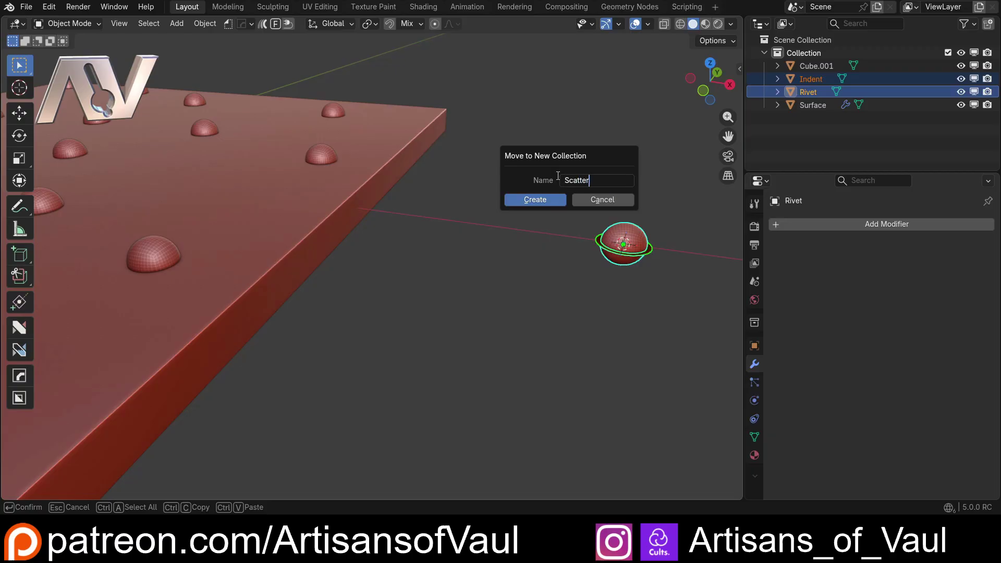
text(Obs)
key(Return)
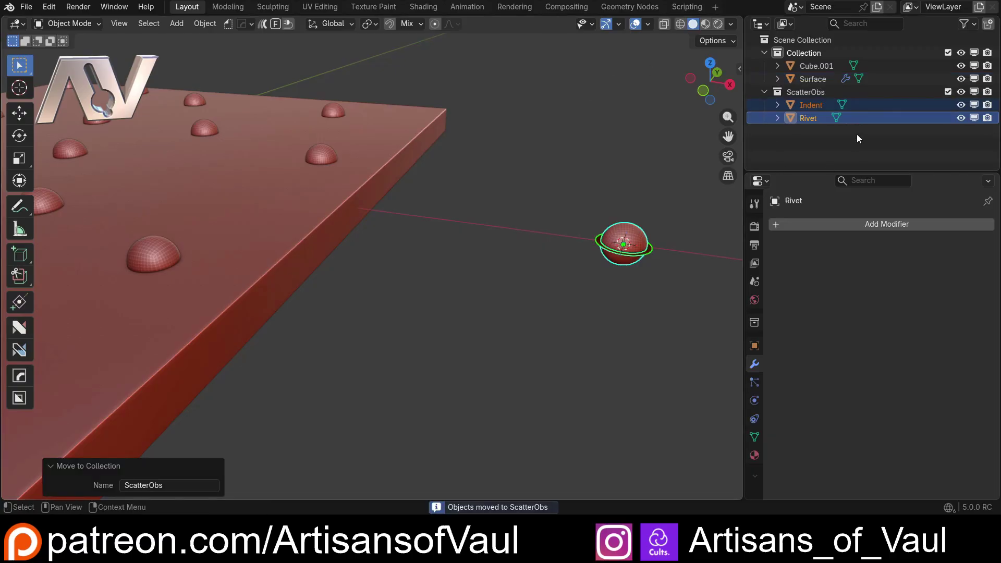
Set Surface's Scatter on Surface modifier to instance type Collection, using the ScatterObs collection
middle_drag(459, 219, 386, 215)
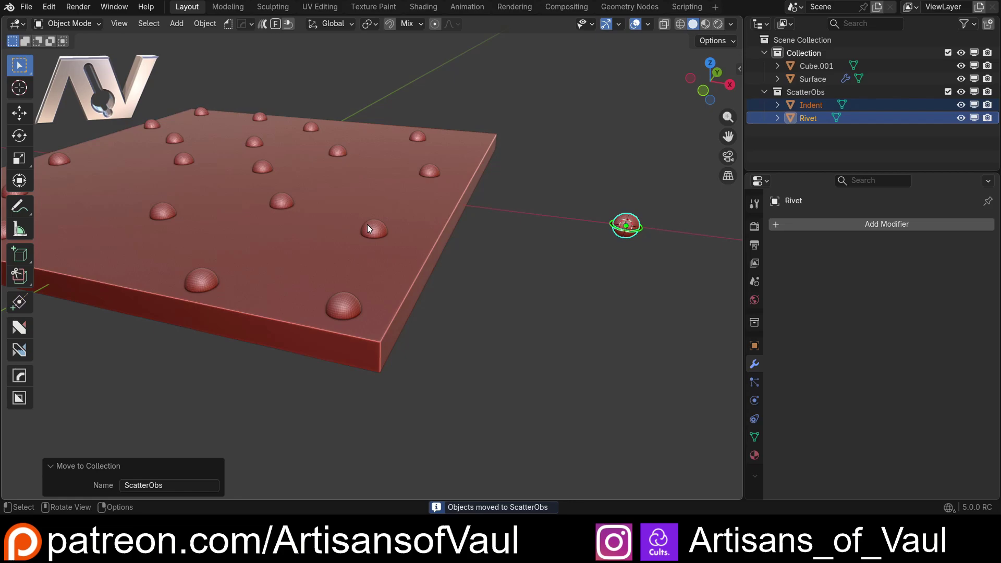
click(367, 225)
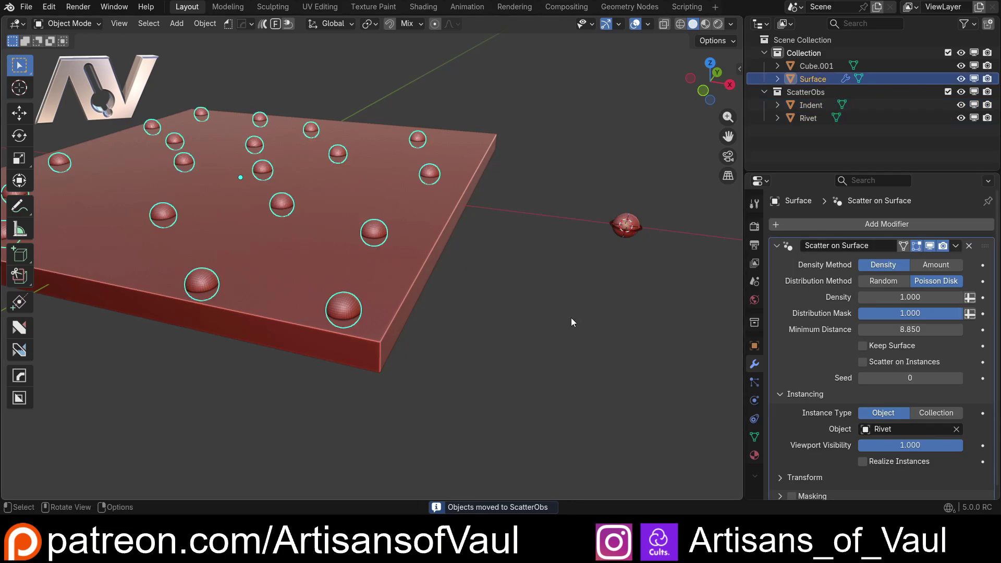
scroll(867, 374, down, 1)
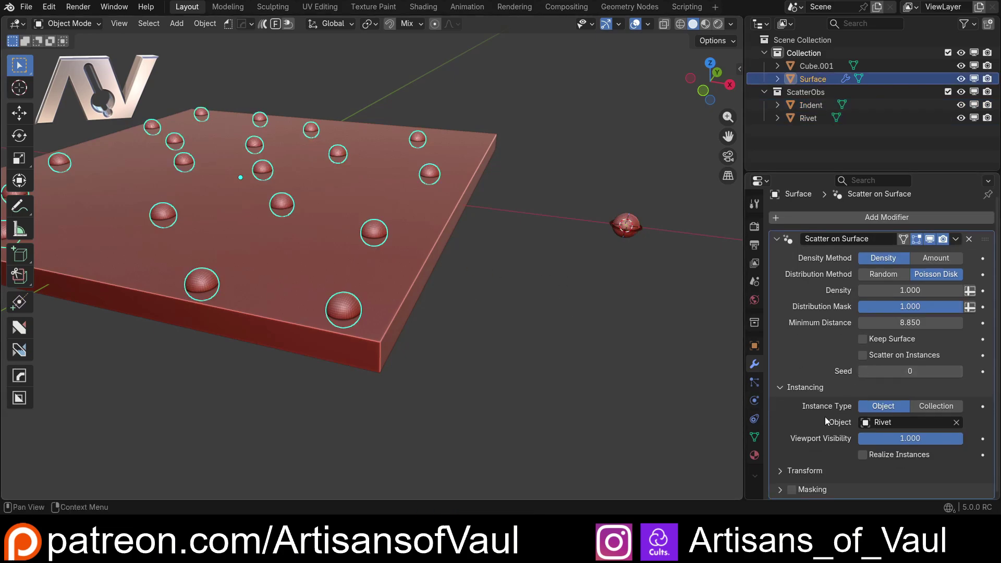
click(944, 407)
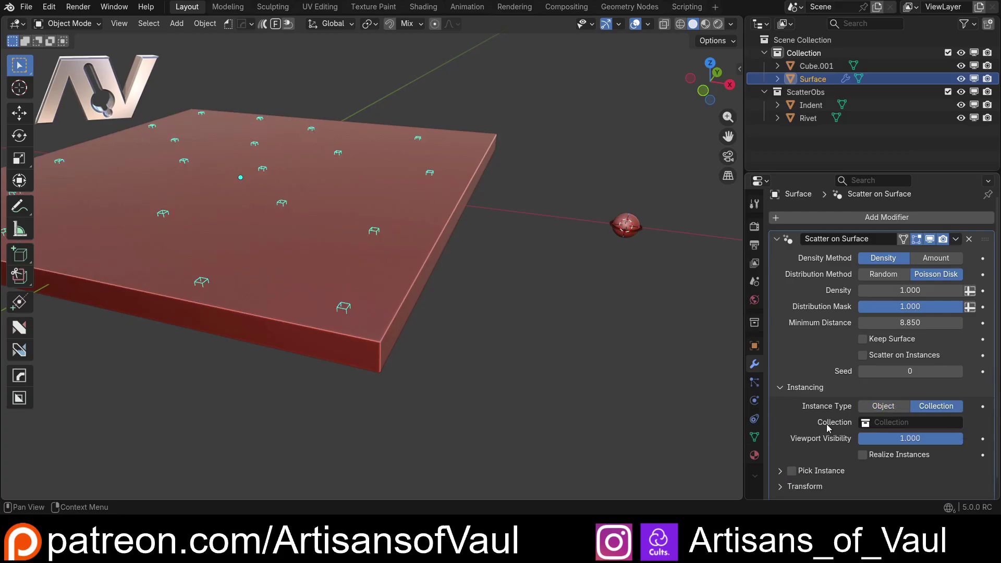
click(886, 424)
text(sca)
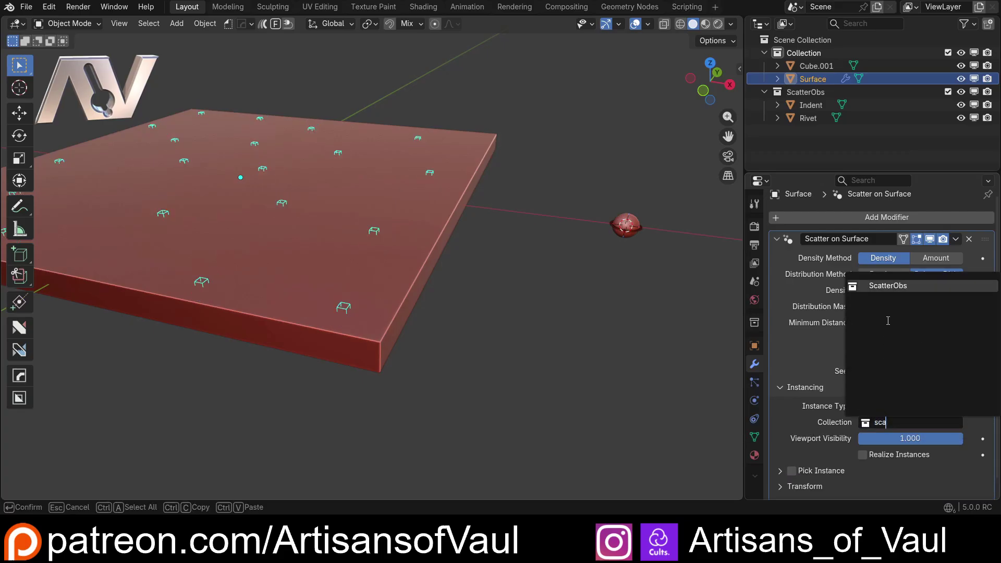
click(893, 285)
Inspect the placement of the scattered collection and turn on Realize Instances in the scatter modifier
middle_drag(547, 240, 437, 282)
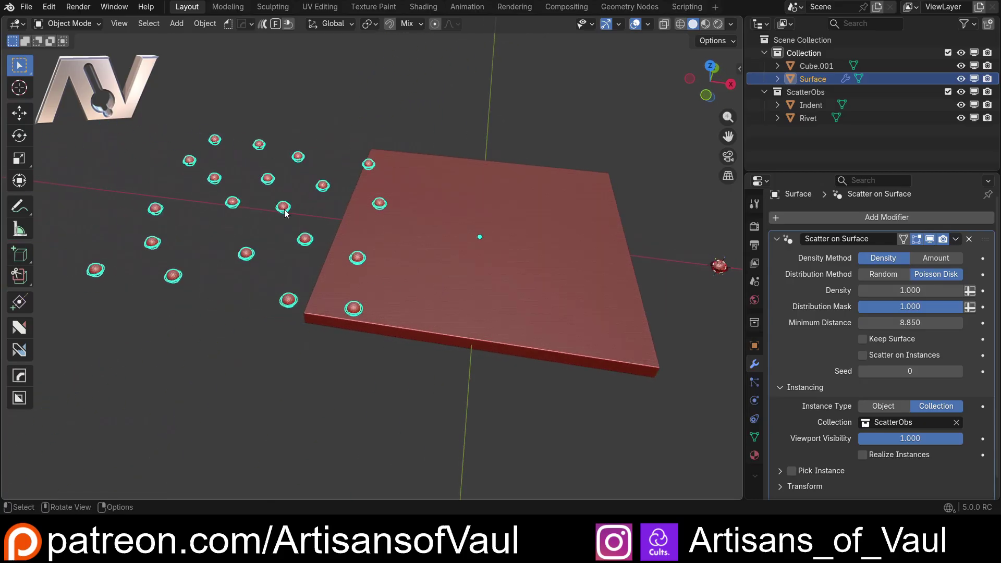
scroll(319, 240, up, 3)
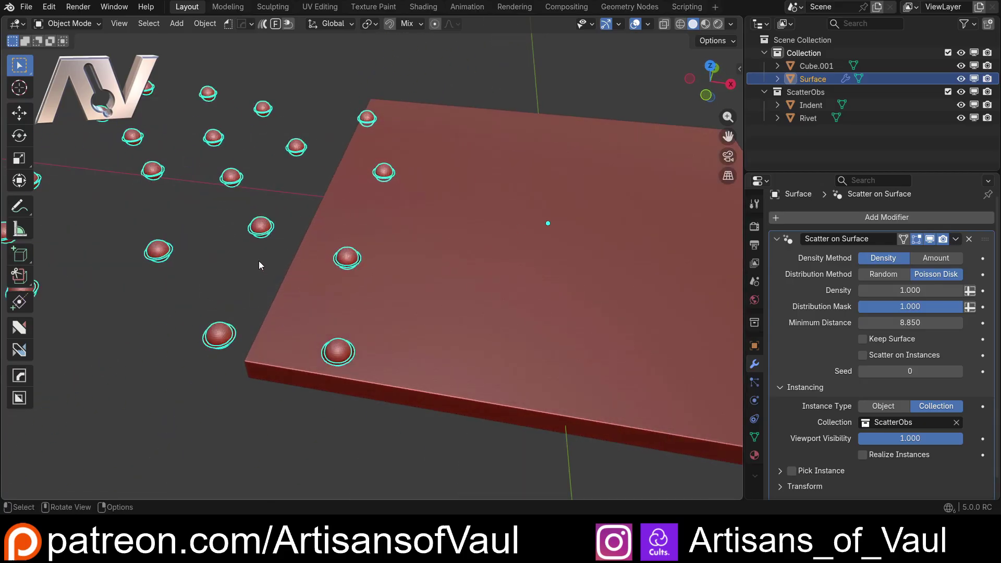
scroll(259, 265, down, 2)
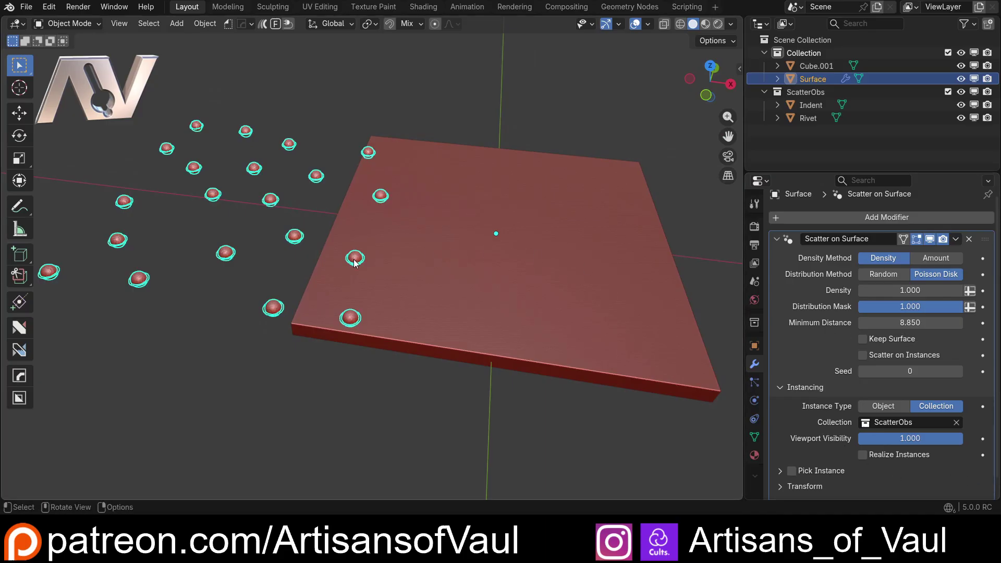
scroll(863, 356, down, 1)
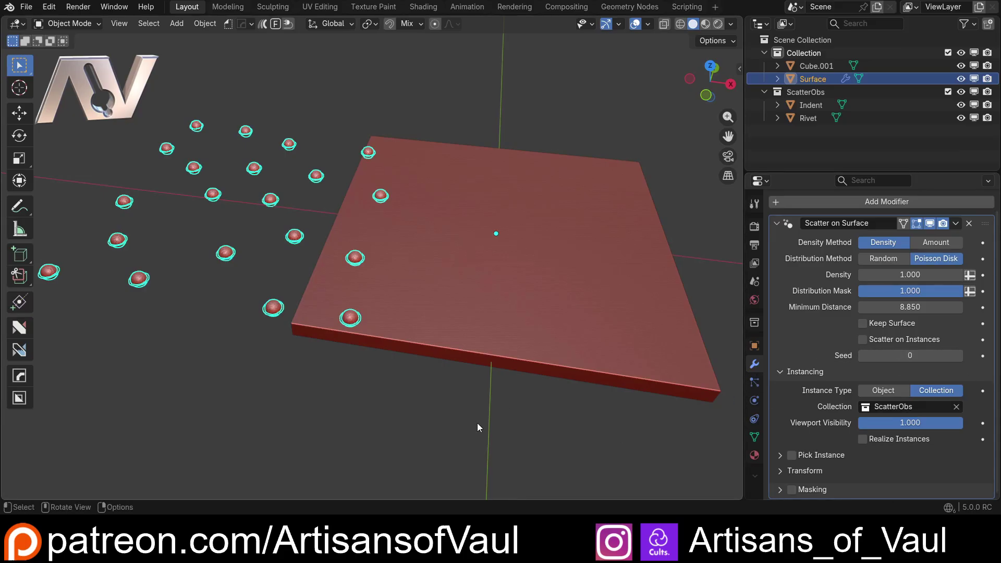
shift+middle_drag(300, 253, 388, 243)
scroll(385, 245, up, 2)
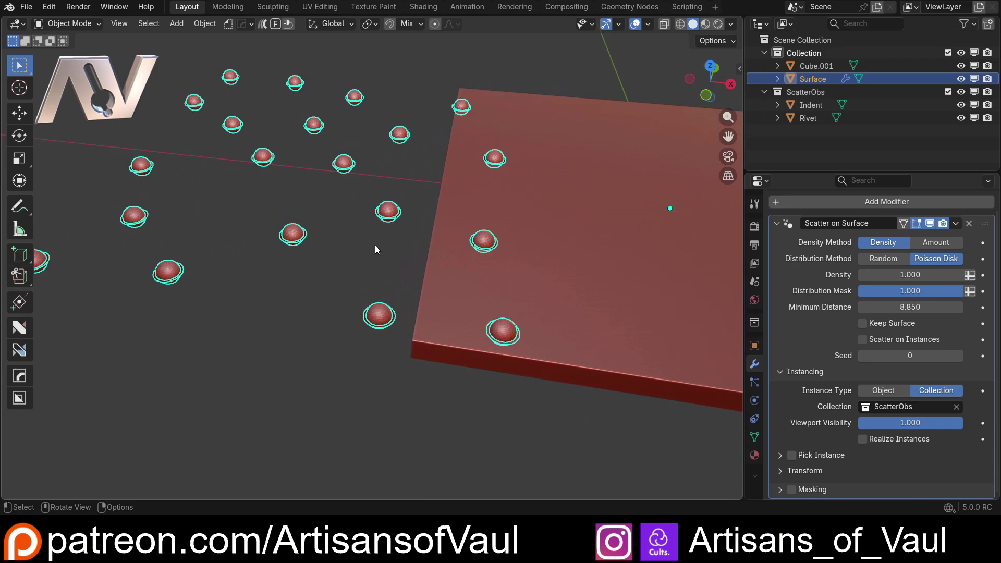
middle_drag(322, 307, 345, 313)
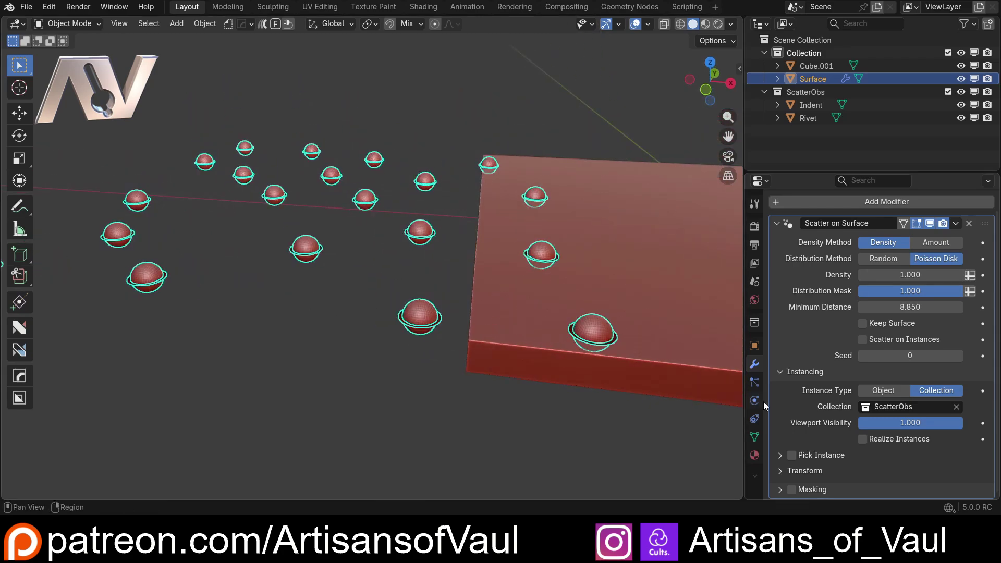
click(864, 439)
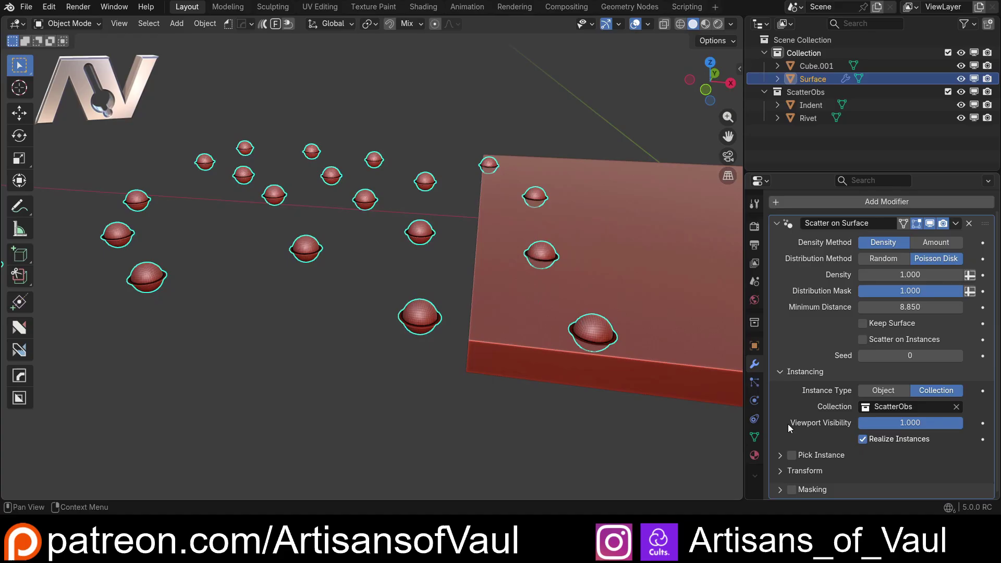
Turn on Pick Instance for the ScatterObs scatter and check the instances across the slab's top
scroll(478, 301, down, 2)
scroll(478, 302, up, 3)
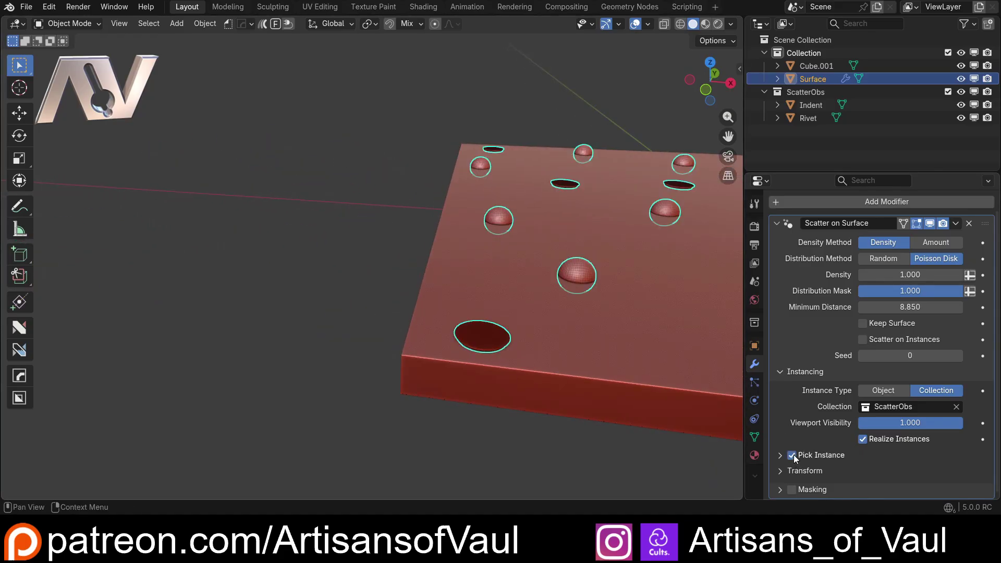
middle_drag(641, 383, 343, 300)
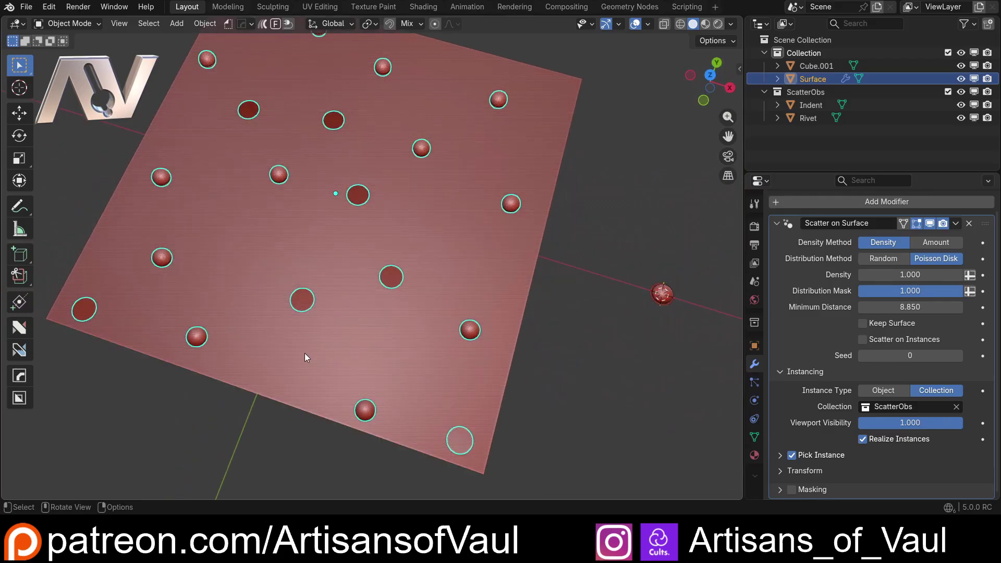
middle_drag(305, 353, 334, 287)
scroll(334, 286, up, 3)
shift+middle_drag(315, 334, 384, 305)
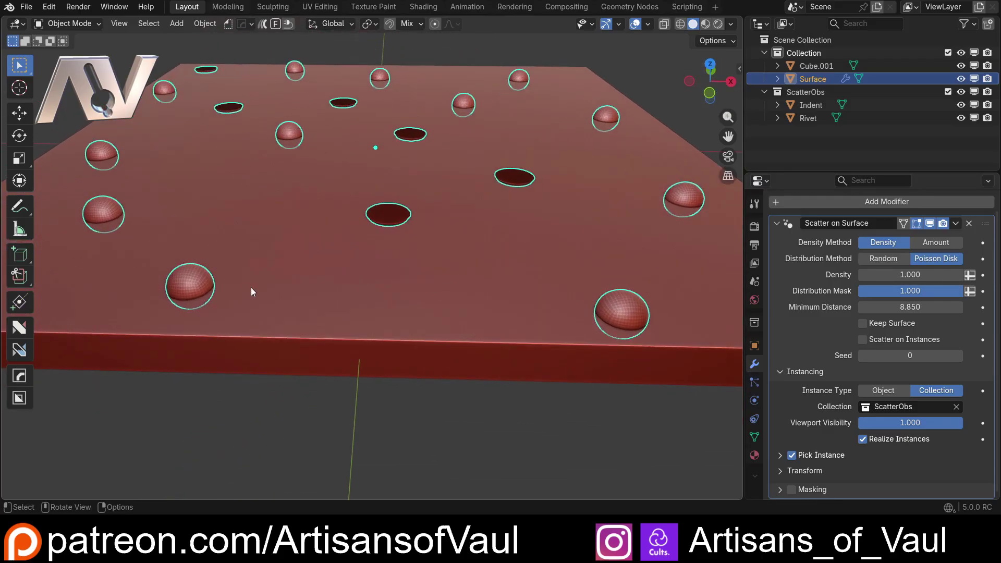
Turn off Pick Instance in Surface's scatter modifier and compare where the instances sit relative to the slab
middle_drag(252, 289, 412, 276)
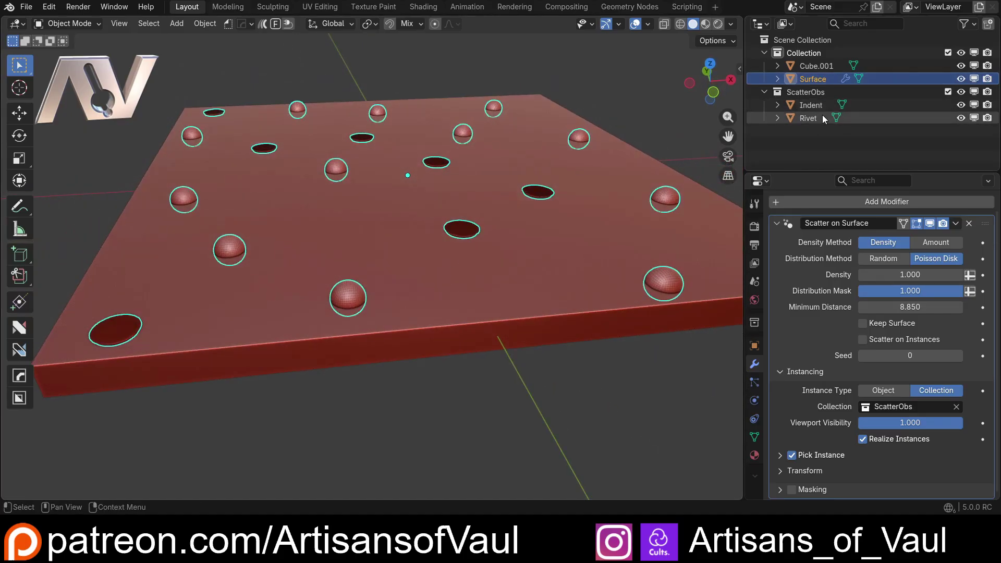
middle_drag(351, 248, 327, 270)
scroll(328, 270, down, 3)
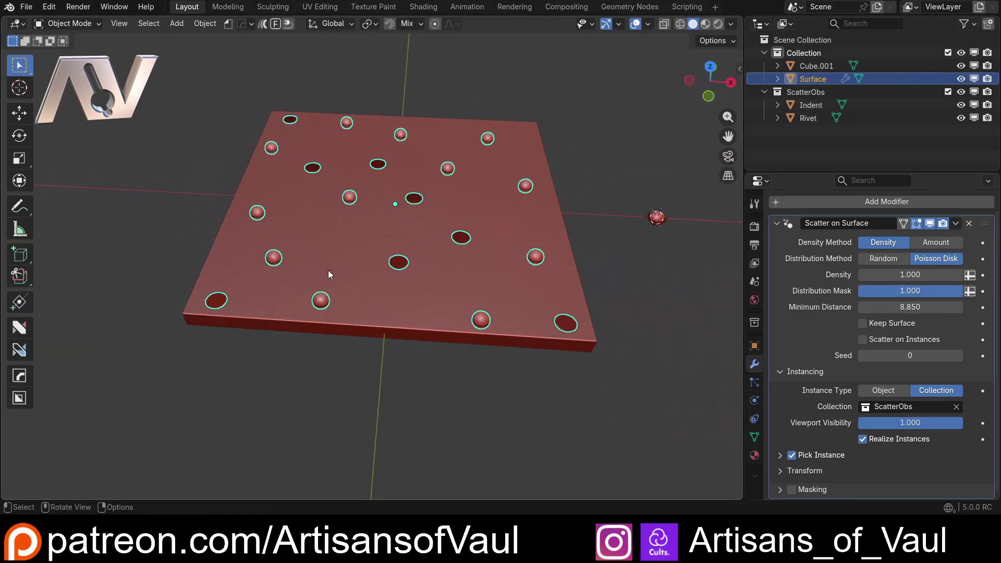
middle_drag(390, 241, 385, 267)
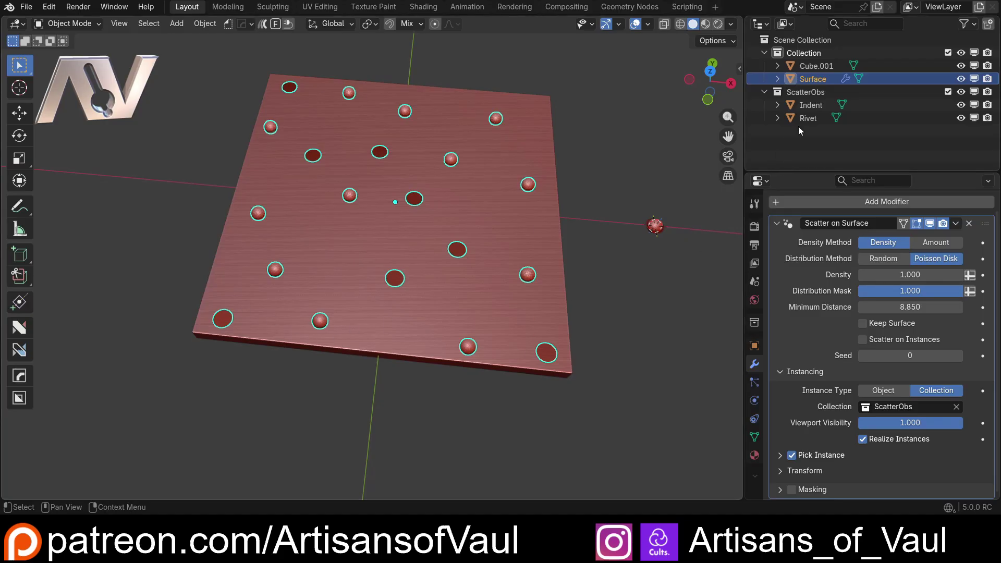
scroll(354, 278, up, 5)
middle_drag(408, 340, 407, 276)
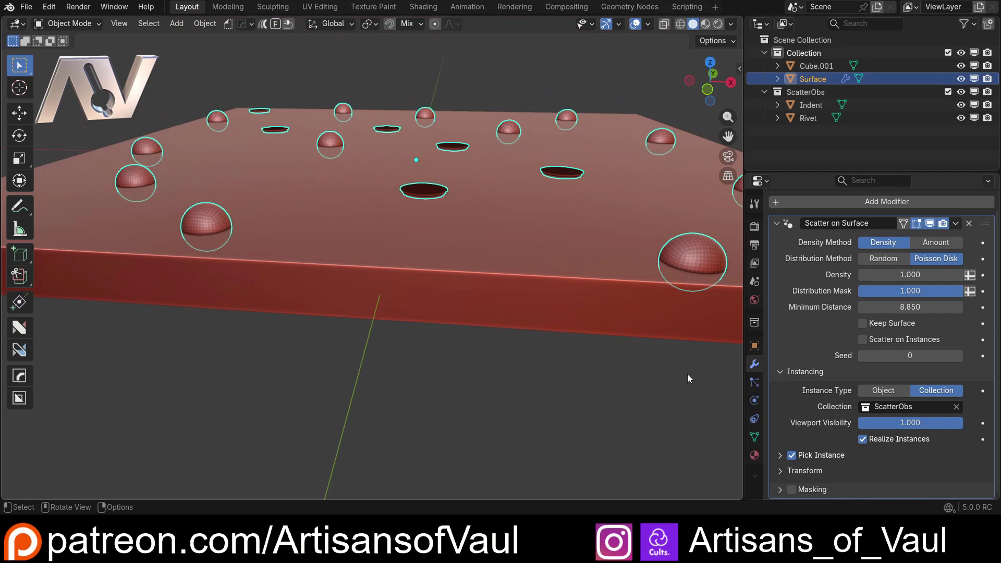
click(792, 455)
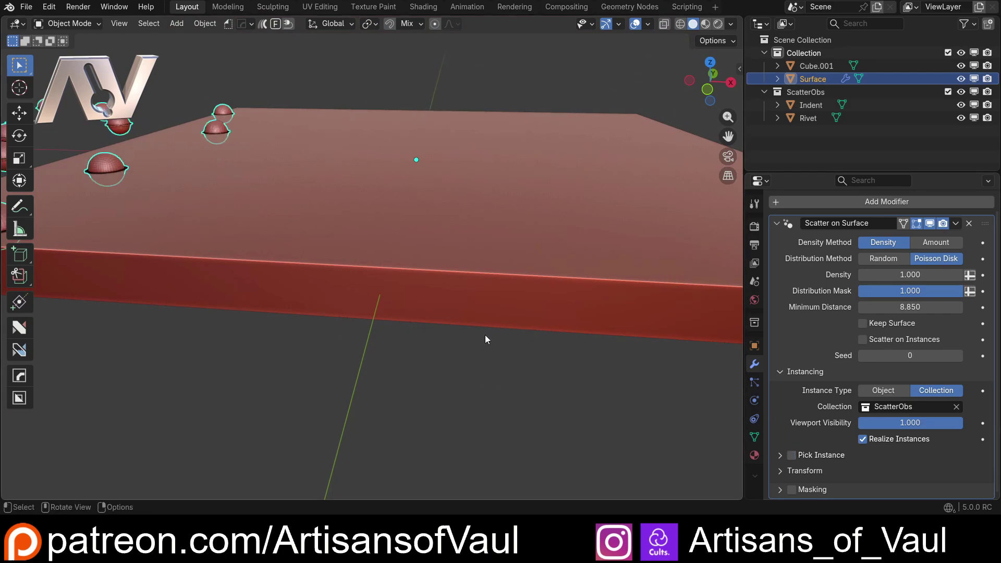
middle_drag(485, 335, 456, 239)
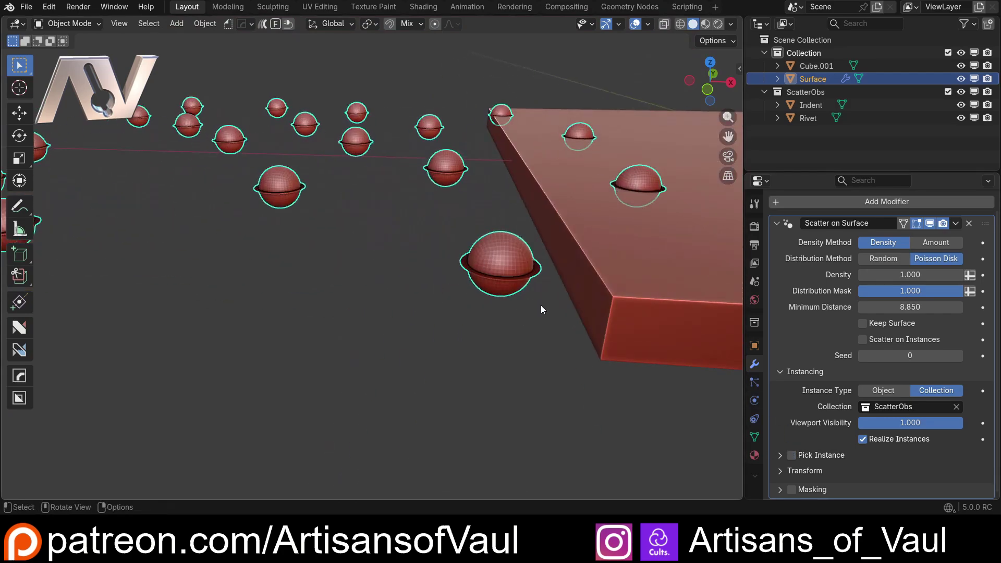
Turn Pick Instance back on and test its Reset Transform option by toggling it off and on
click(808, 455)
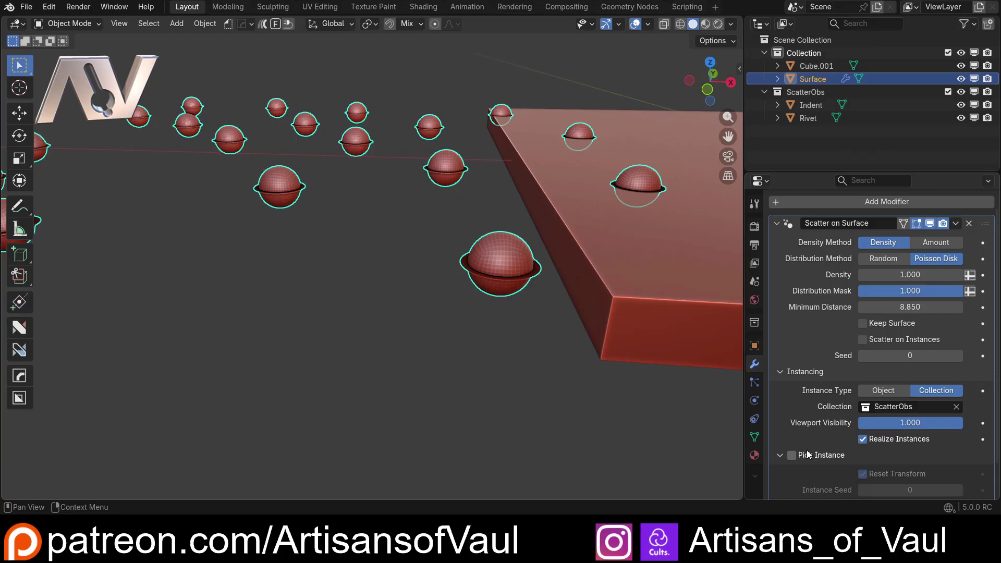
click(793, 455)
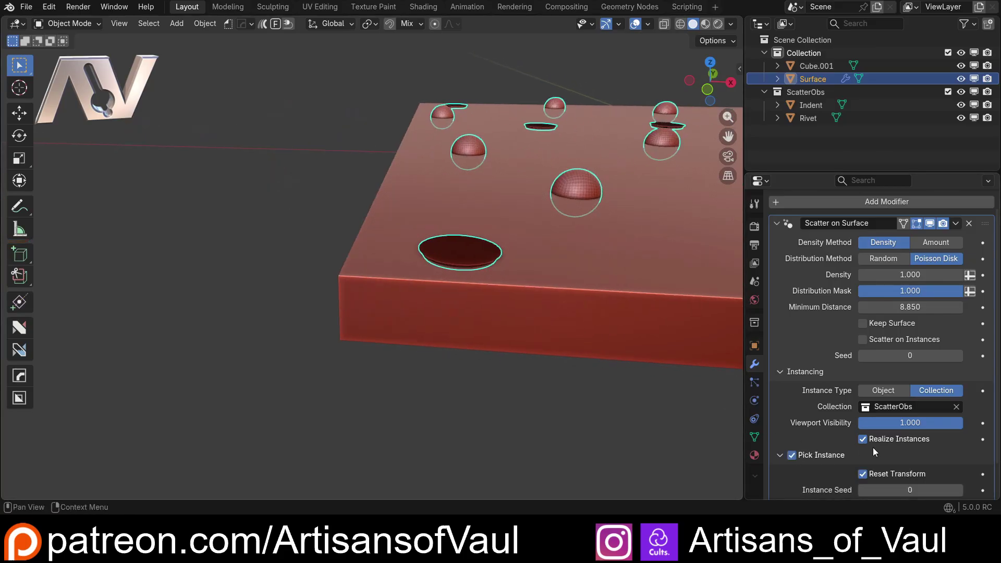
click(862, 475)
click(863, 475)
mouse_move(527, 292)
middle_down()
mouse_move(537, 271)
mouse_move(491, 314)
mouse_move(516, 295)
middle_up()
click(870, 476)
click(870, 474)
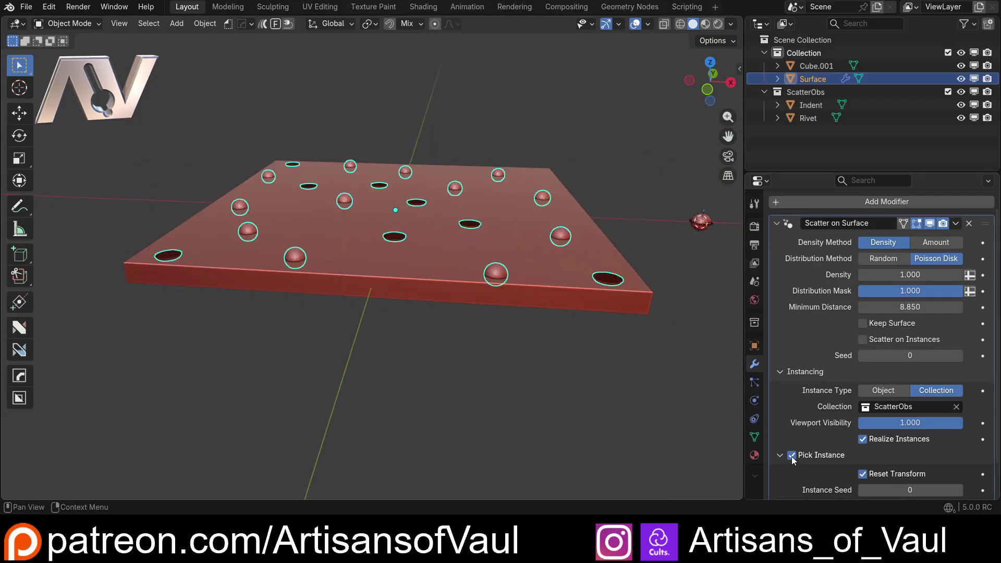
Turn off Pick Instance for the ScatterObs scatter and check that Reset Transform stays enabled
click(793, 455)
click(862, 474)
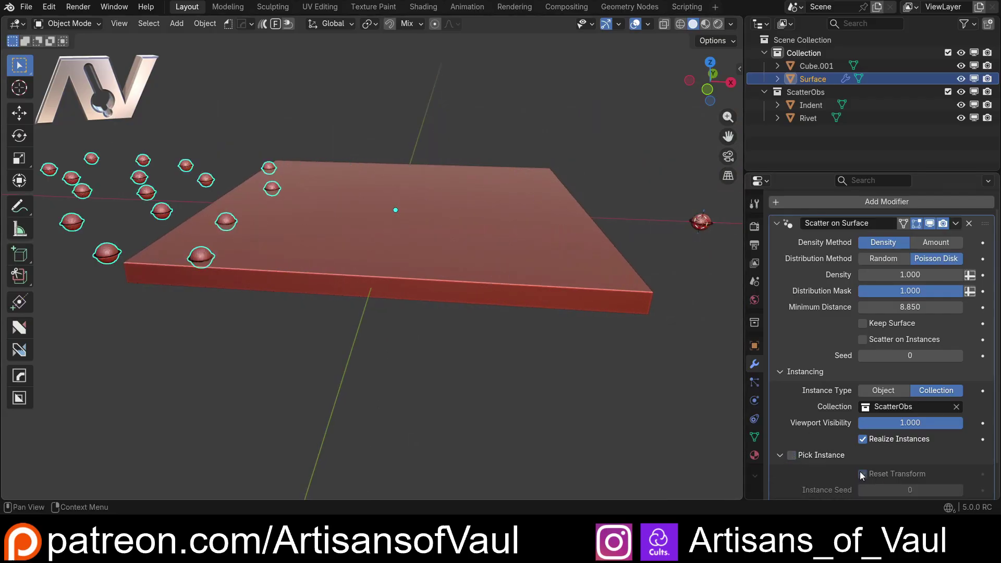
click(863, 474)
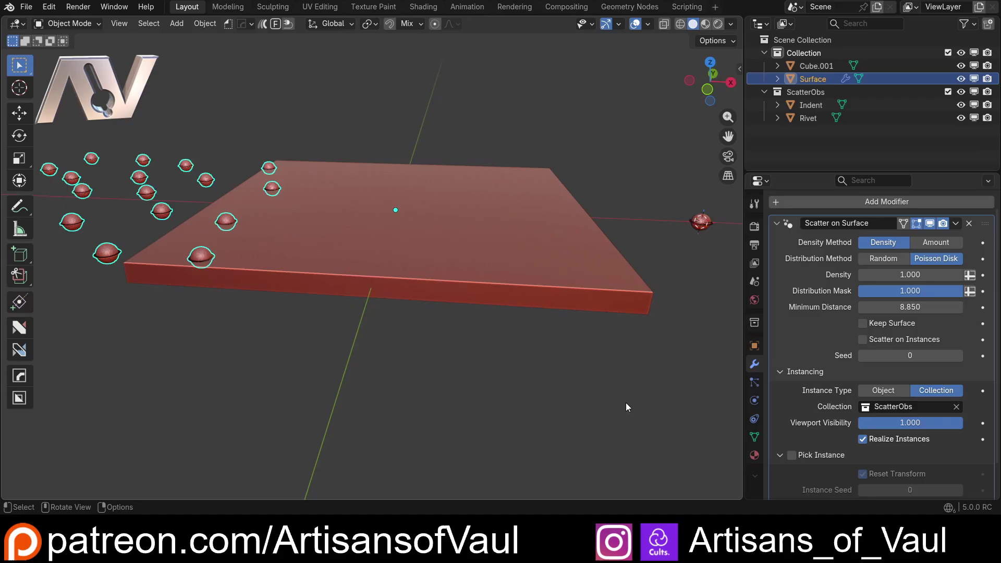
Examine the offset between the scattered rivet-and-indent pairs and the slab, compared with the source objects beside it
scroll(880, 439, down, 2)
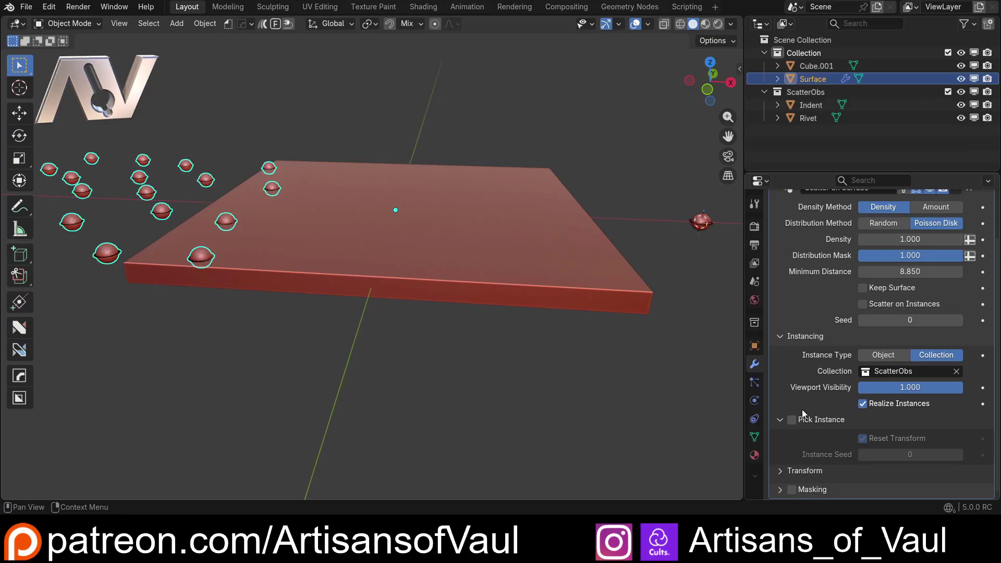
middle_drag(352, 271, 277, 303)
shift+middle_drag(207, 273, 355, 264)
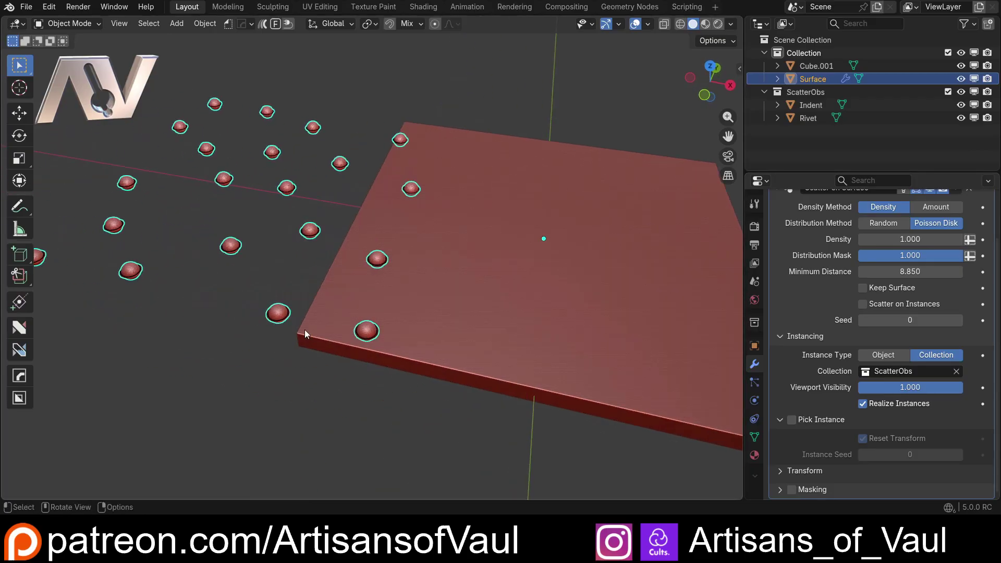
scroll(425, 329, down, 2)
shift+middle_drag(472, 330, 381, 331)
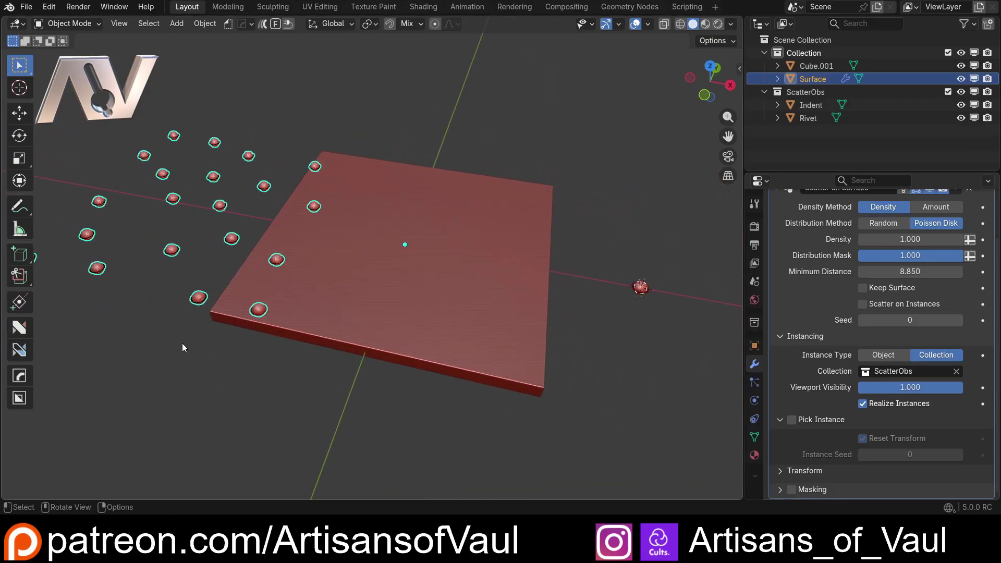
scroll(157, 334, up, 3)
shift+middle_drag(140, 324, 298, 318)
scroll(266, 239, down, 2)
shift+middle_drag(402, 283, 504, 230)
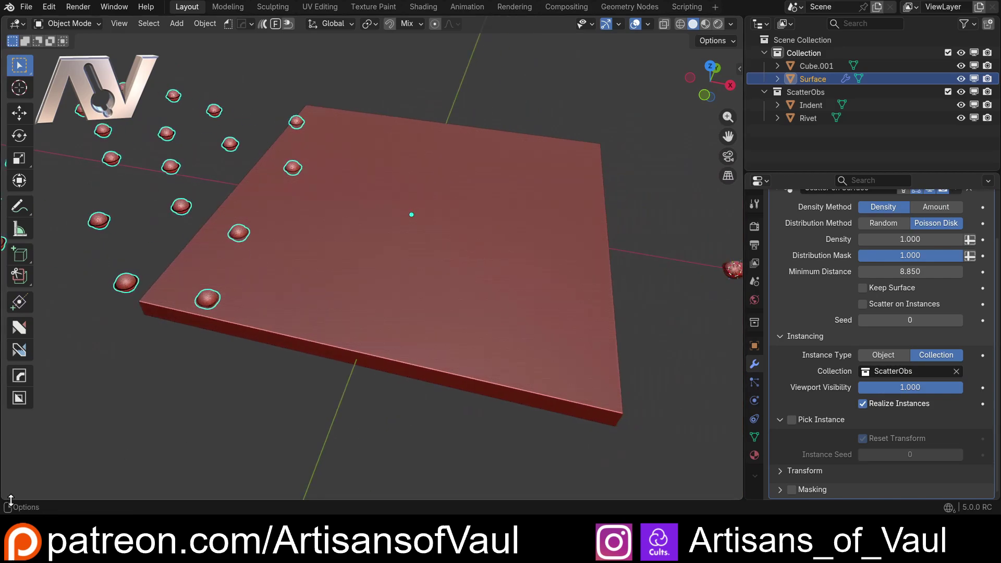
Split the 3D viewport horizontally and show the Scatter on Surface node group in an enlarged Geometry Node Editor below
drag(5, 497, 14, 302)
click(18, 310)
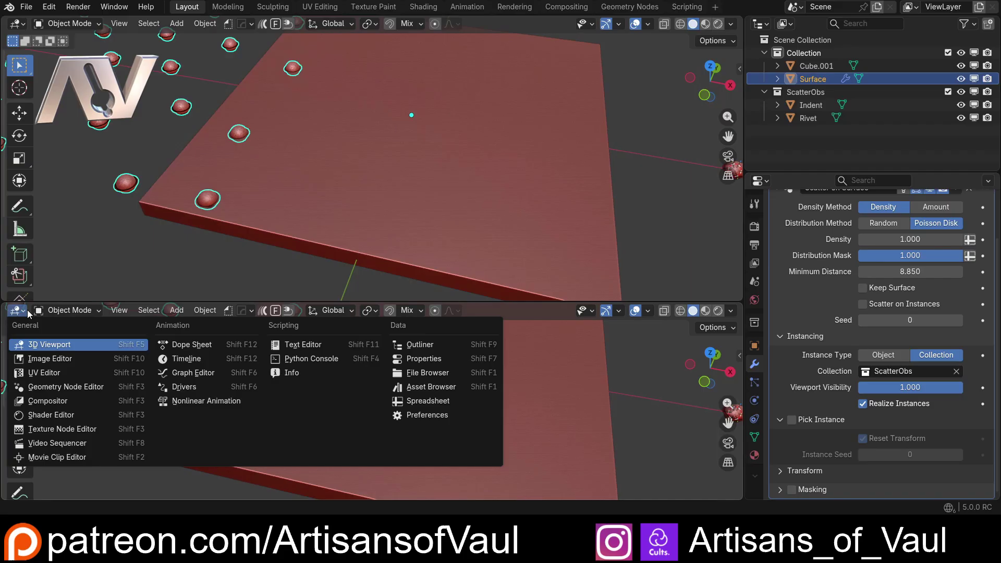
click(99, 387)
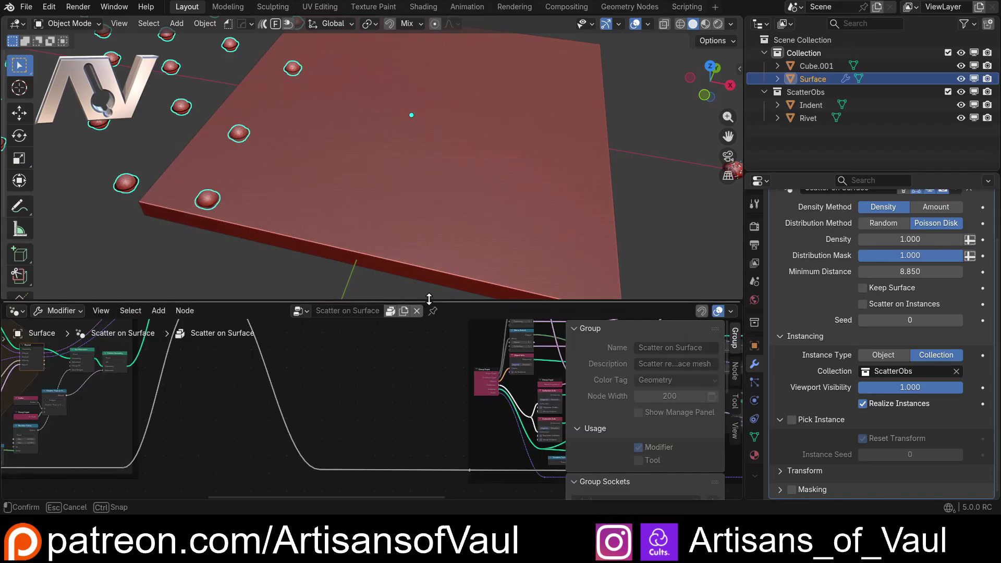
drag(429, 301, 424, 252)
Look over the complete Scatter on Surface node tree to find the section that handles instancing
scroll(407, 351, down, 5)
shift+middle_drag(408, 347, 201, 342)
scroll(200, 342, up, 5)
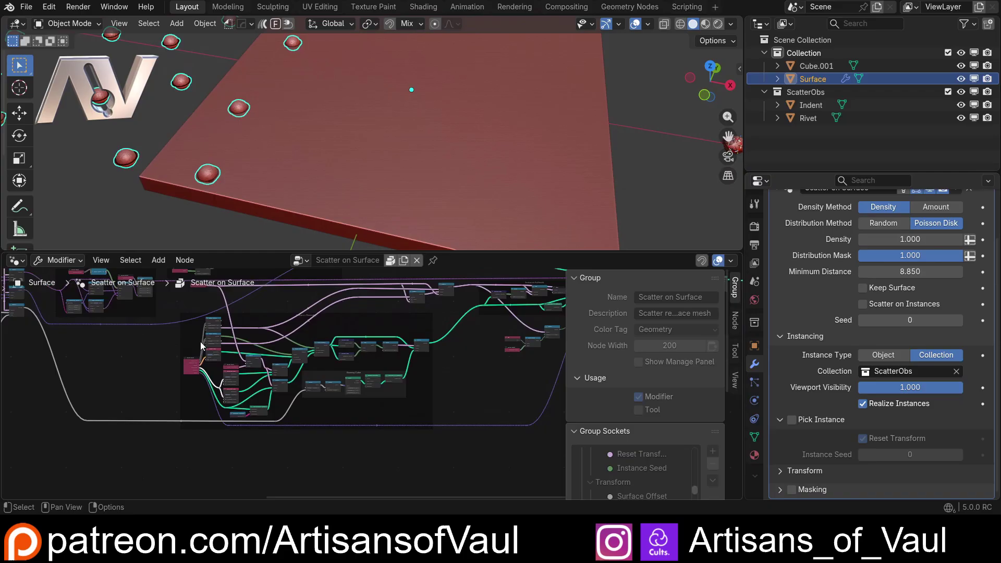
shift+middle_drag(292, 347, 355, 403)
scroll(209, 336, up, 4)
scroll(335, 345, up, 4)
scroll(338, 331, up, 2)
scroll(360, 357, up, 5)
scroll(330, 323, down, 6)
middle_drag(313, 319, 326, 342)
scroll(359, 379, down, 10)
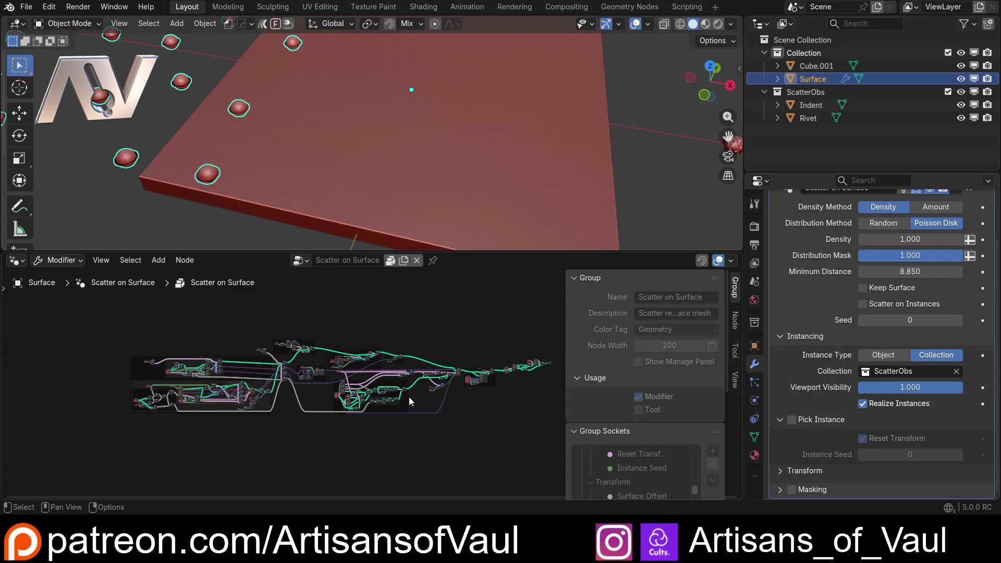
Examine the Instance Geometry frame and compare the Separate Children and Reset Children options of its two Collection Info nodes
scroll(385, 405, up, 10)
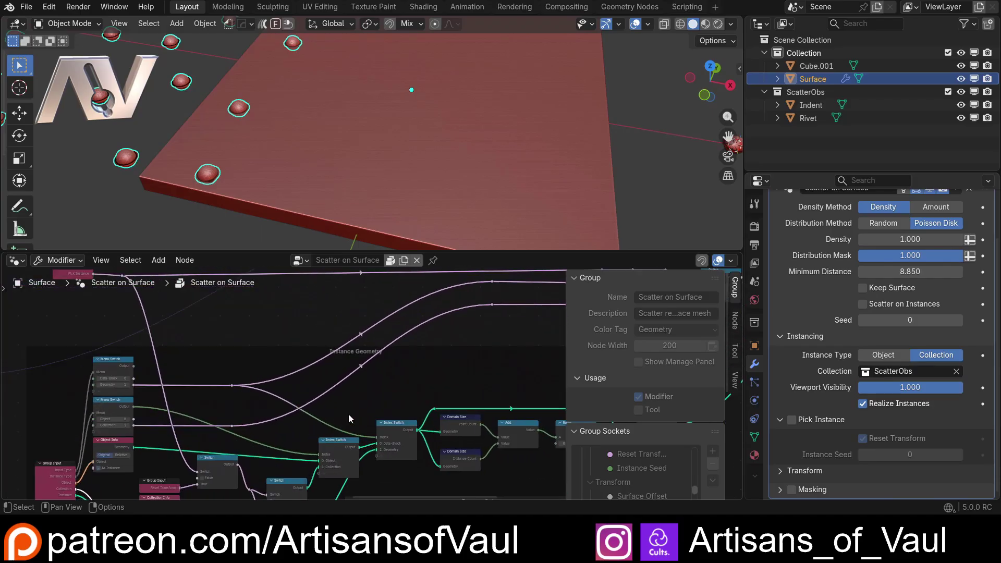
shift+middle_drag(260, 421, 469, 272)
shift+middle_drag(287, 465, 394, 427)
scroll(425, 349, up, 4)
scroll(426, 401, down, 5)
shift+middle_drag(413, 386, 414, 356)
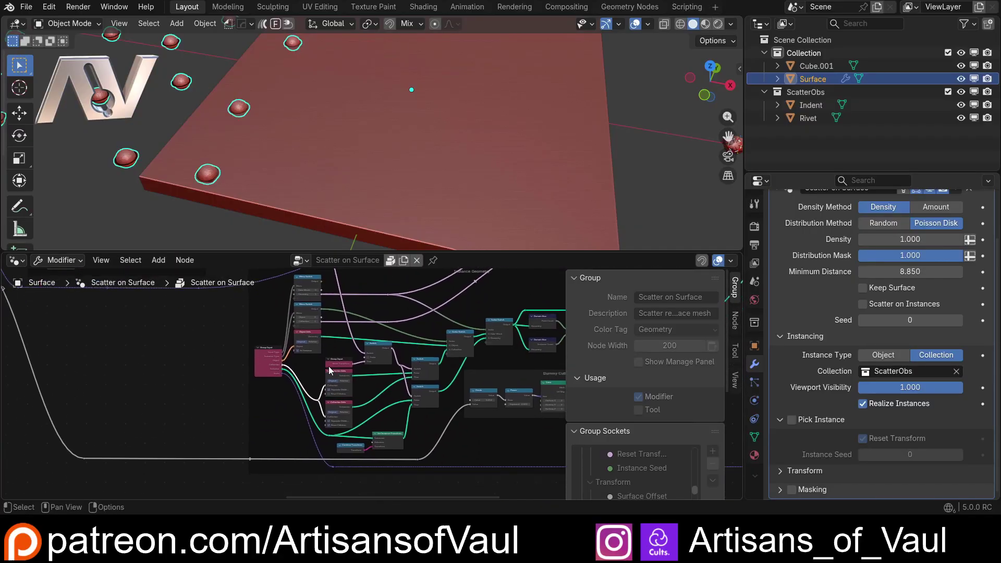
scroll(333, 370, up, 5)
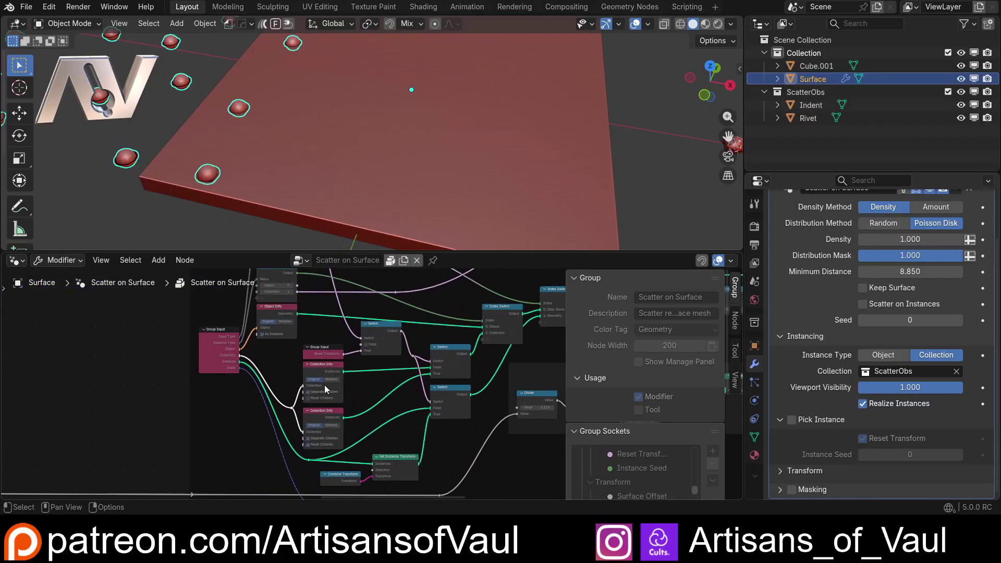
middle_drag(237, 365, 263, 334)
scroll(263, 333, up, 2)
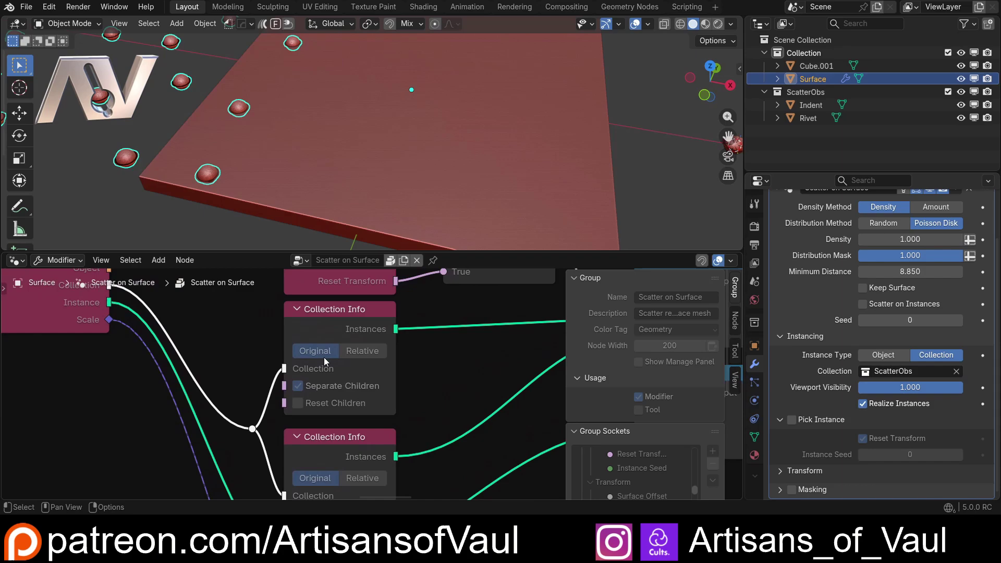
scroll(365, 383, down, 1)
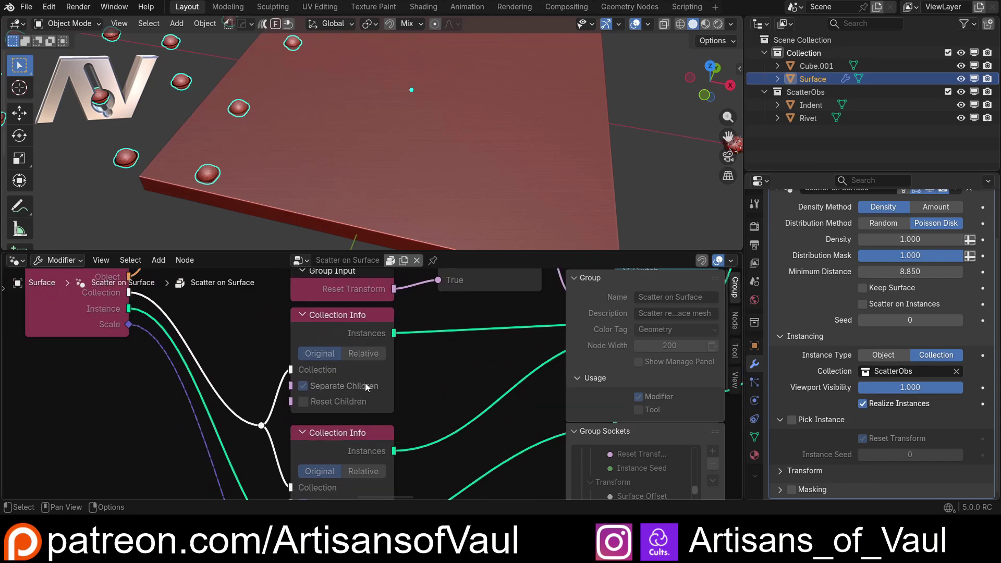
scroll(372, 384, down, 5)
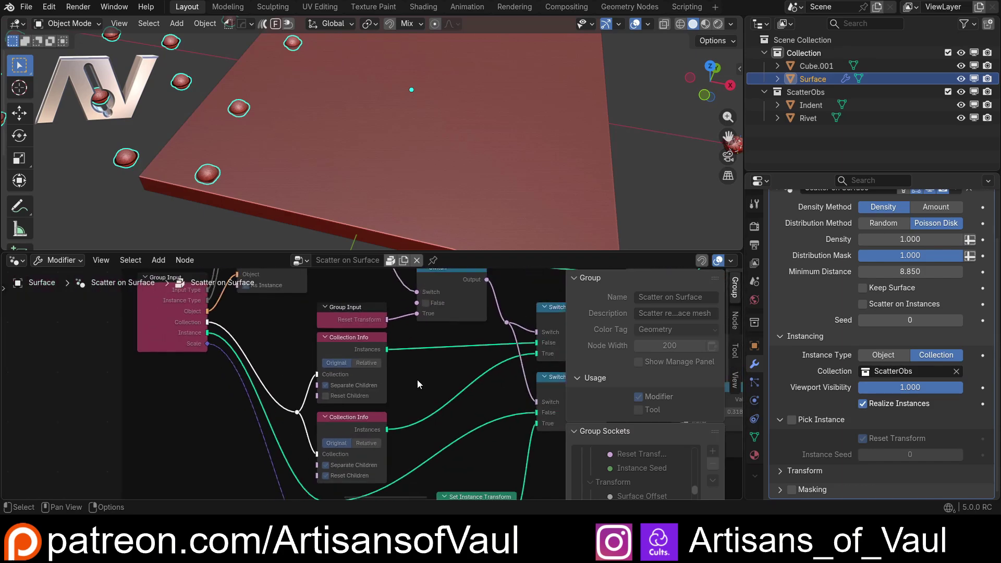
middle_drag(427, 379, 370, 378)
mouse_move(496, 350)
middle_down()
mouse_move(467, 389)
mouse_move(503, 382)
mouse_move(510, 344)
middle_up()
scroll(351, 382, up, 1)
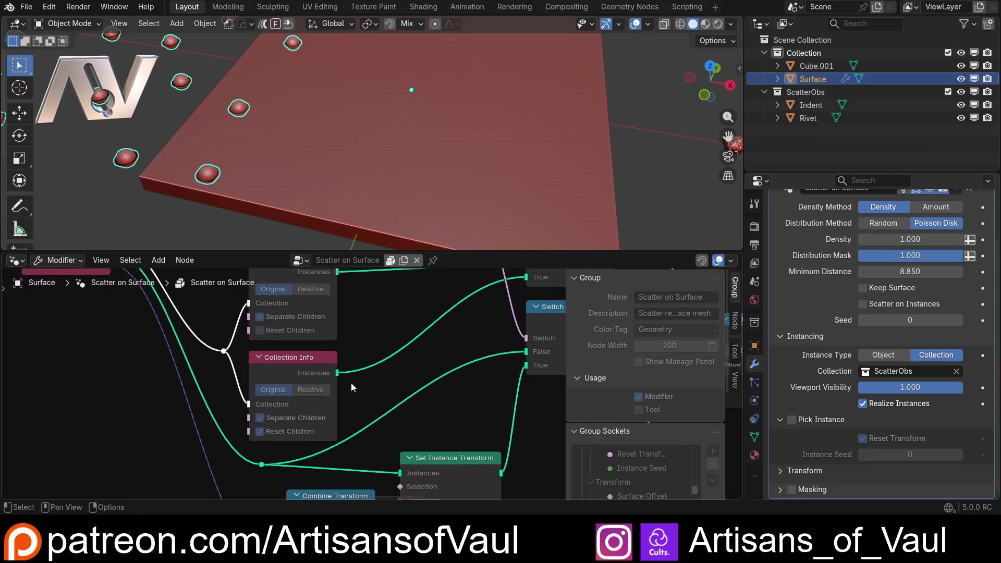
scroll(267, 423, down, 2)
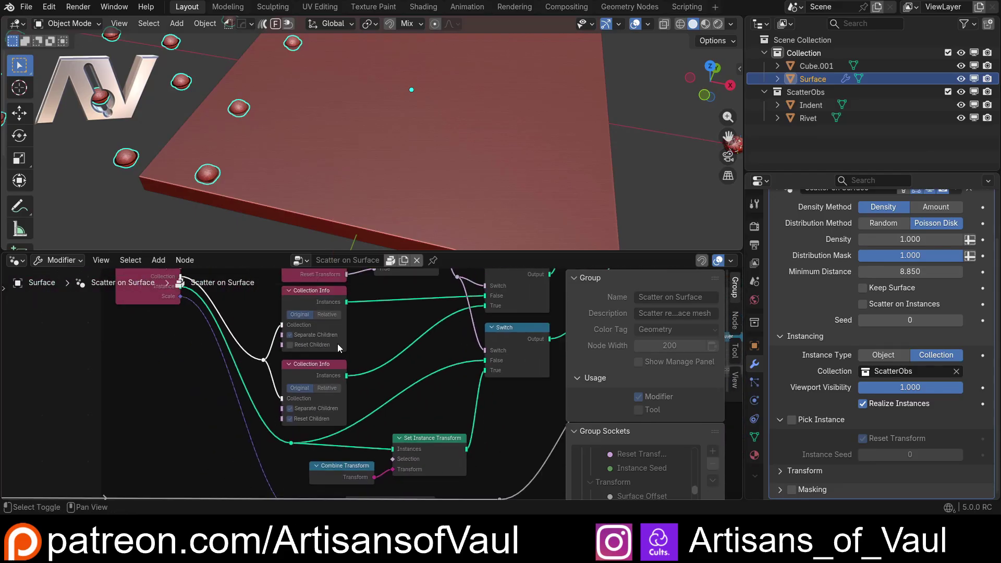
Make the Scatter on Surface node group editable and enable Reset Children on the upper Collection Info node
middle_drag(337, 343, 337, 506)
scroll(334, 226, down, 3)
scroll(323, 328, down, 3)
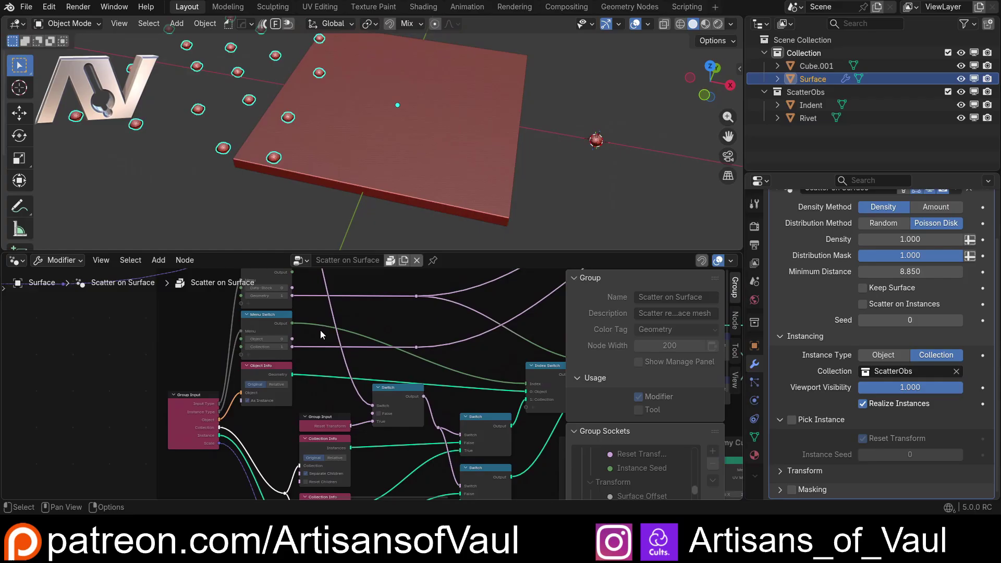
scroll(379, 437, up, 2)
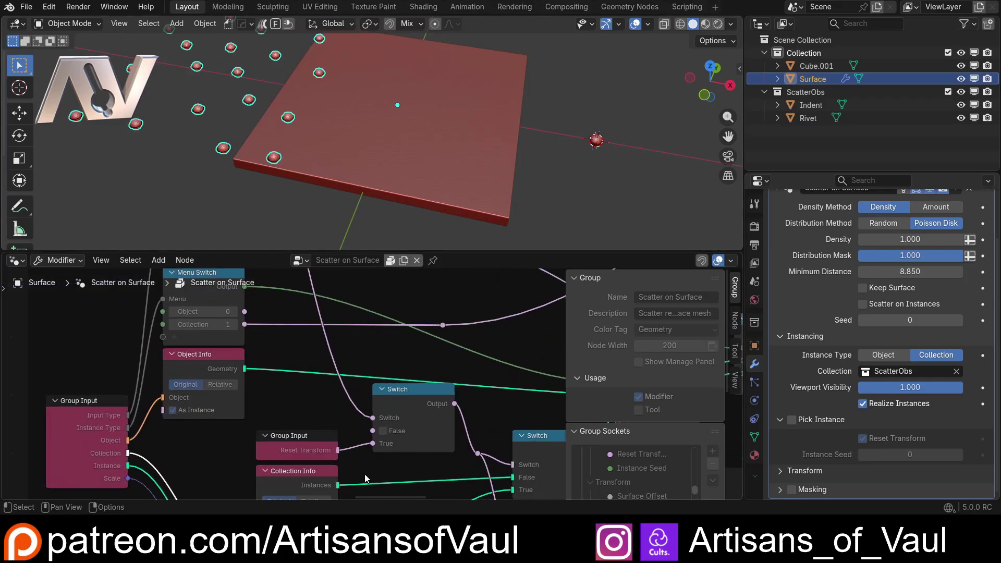
middle_drag(379, 437, 395, 347)
scroll(386, 370, up, 3)
middle_drag(408, 395, 383, 409)
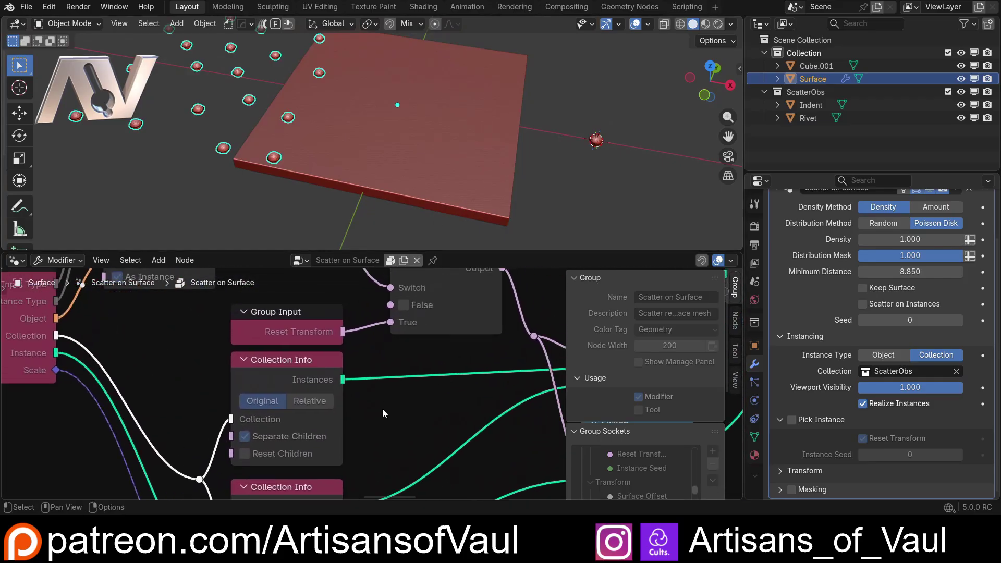
middle_drag(242, 446, 276, 402)
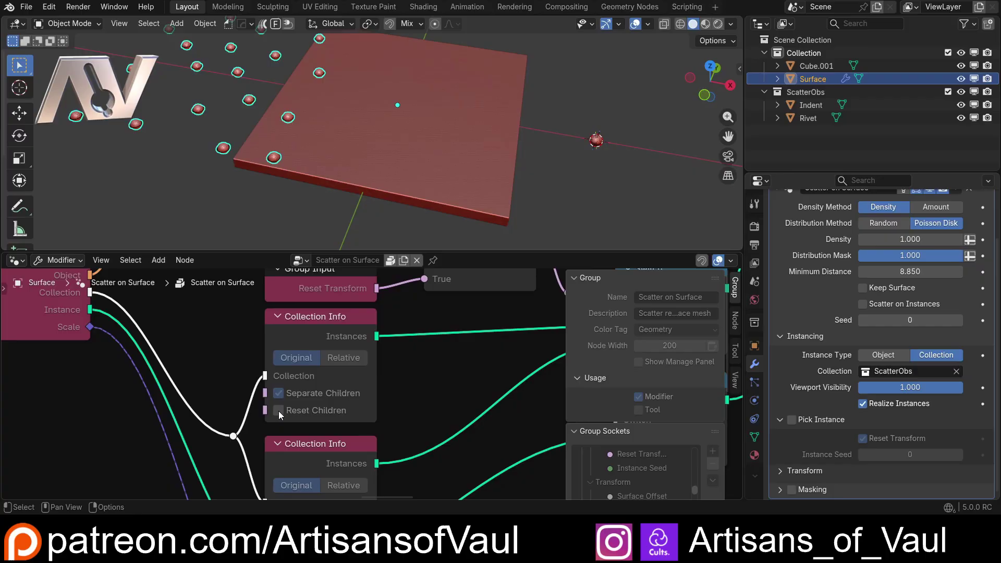
click(390, 260)
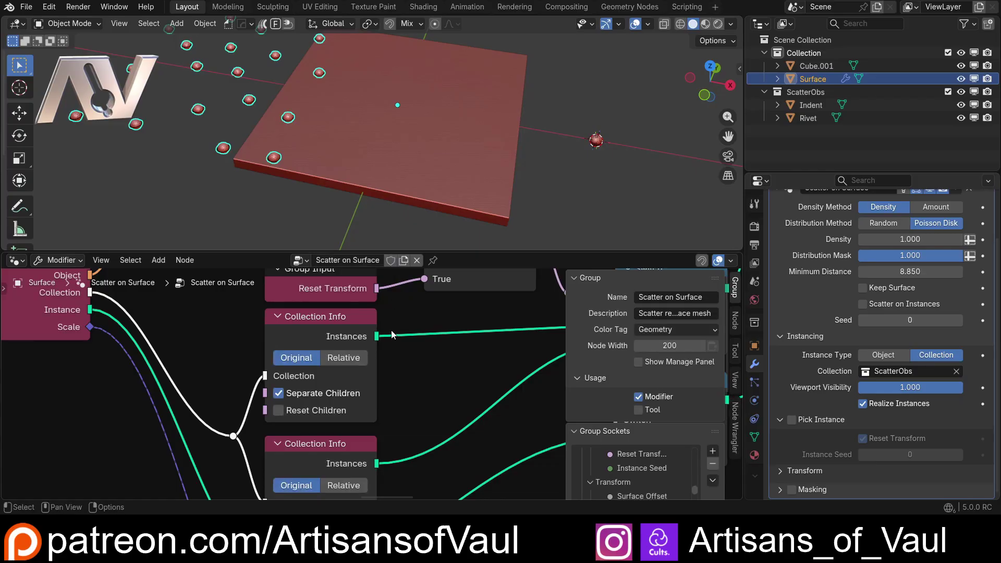
click(278, 410)
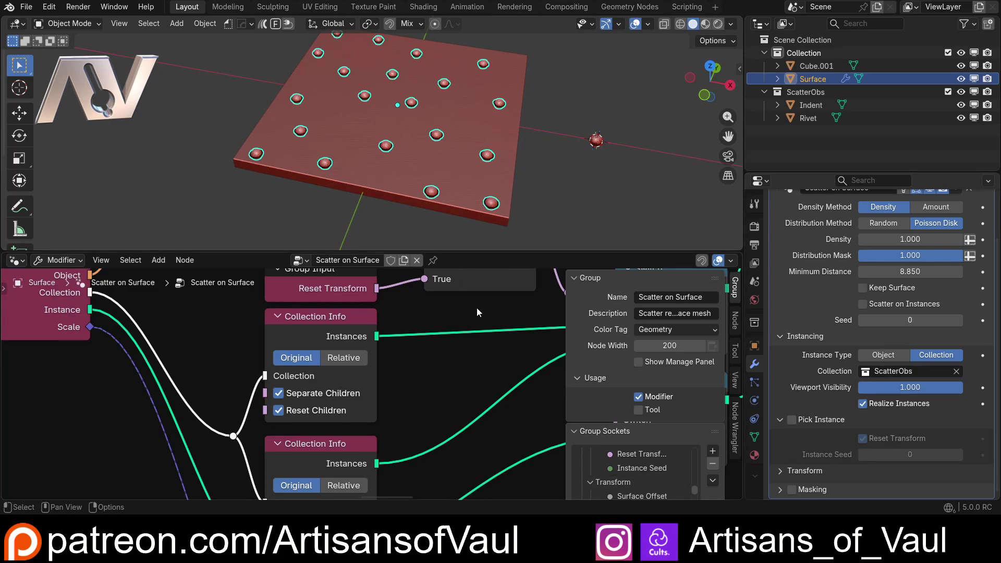
Shrink the node editor to enlarge the 3D viewport and inspect the rivet-and-indent pairs on the slab's top
drag(489, 253, 473, 493)
scroll(429, 290, up, 4)
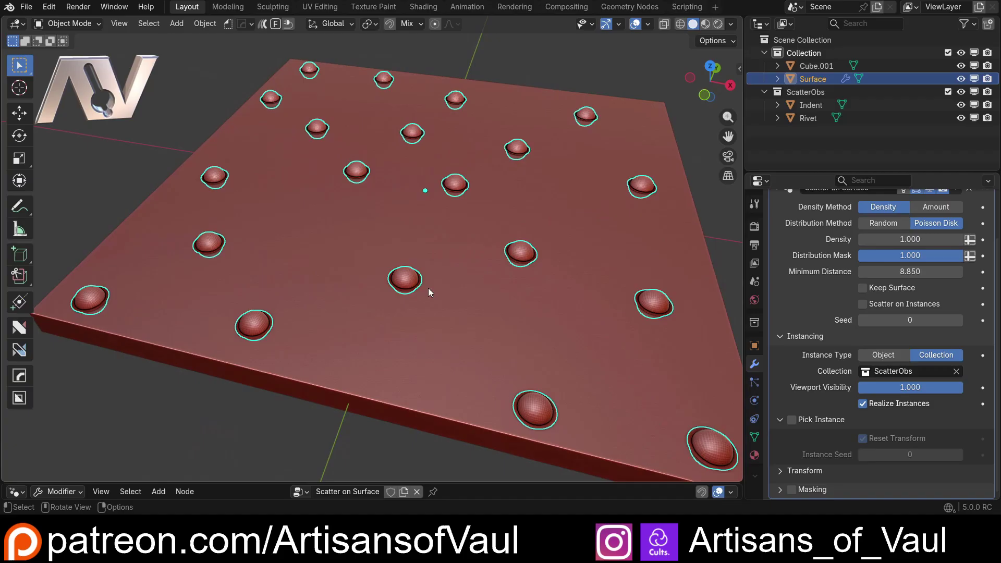
middle_drag(438, 310, 235, 342)
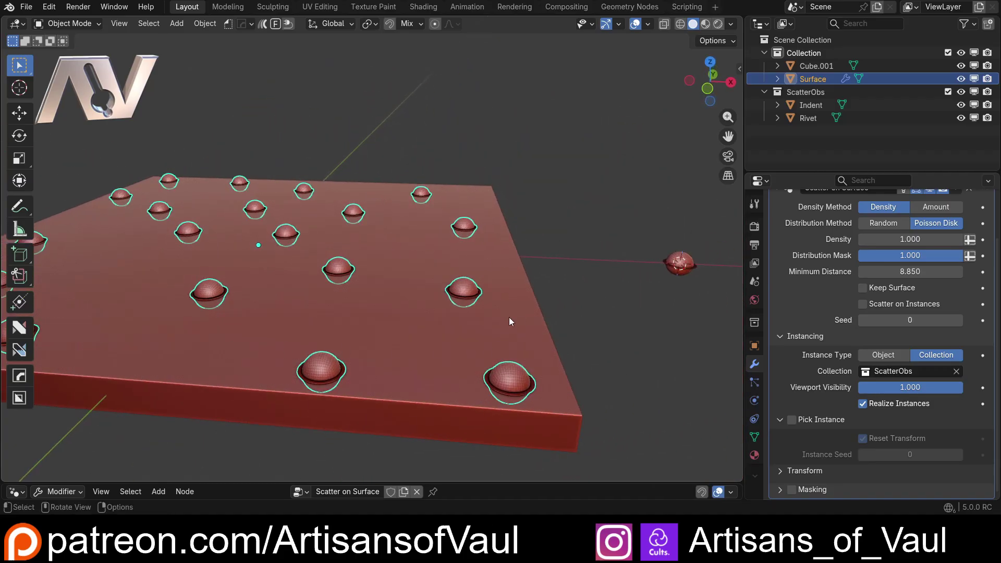
Examine from the front how the scattered rivet-and-indent pairs sit on the slab's top compared with the source pair
shift+middle_drag(446, 302, 421, 293)
scroll(421, 292, up, 3)
scroll(400, 338, down, 2)
middle_drag(441, 334, 521, 245)
click(702, 86)
shift+middle_drag(521, 145, 311, 245)
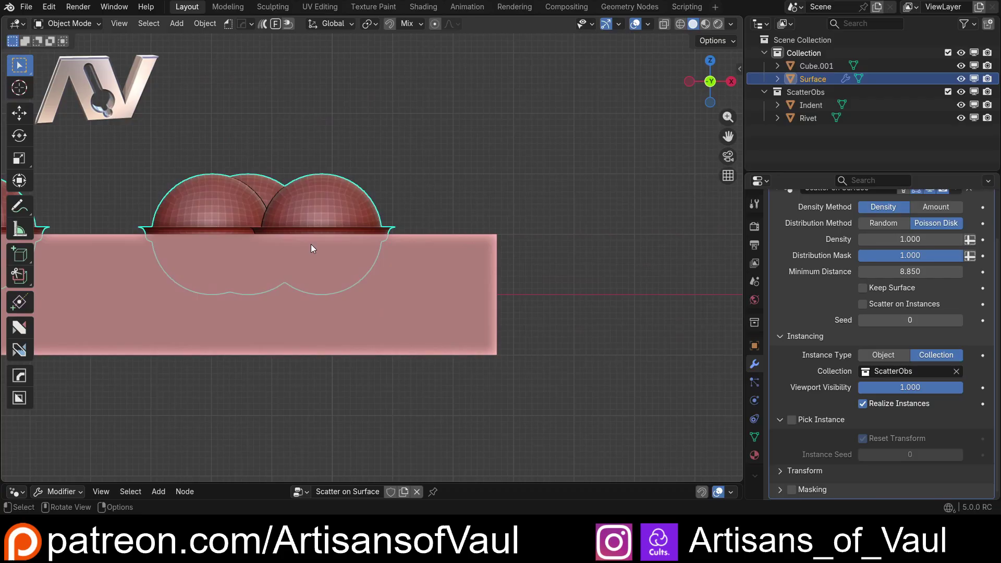
scroll(397, 229, up, 3)
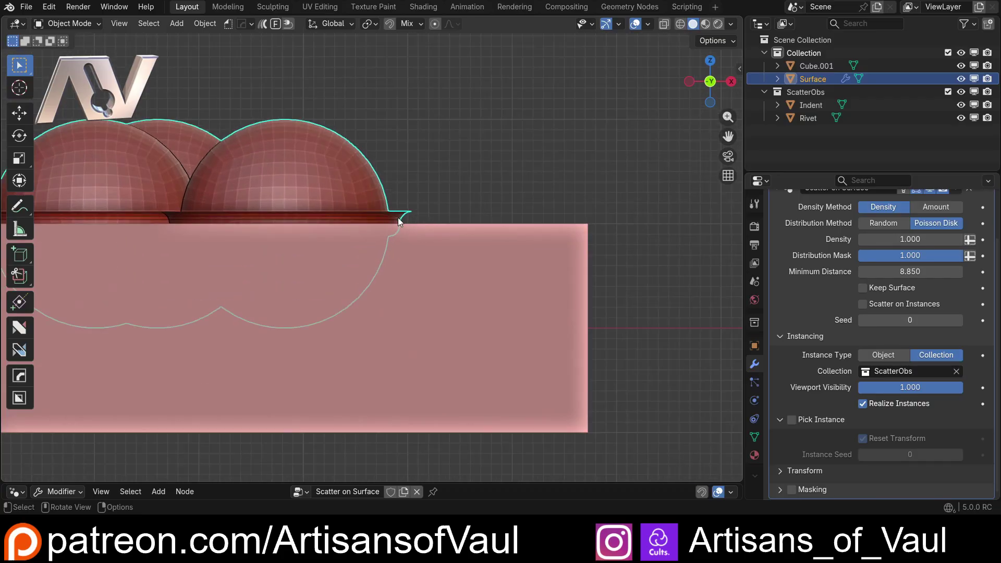
scroll(403, 220, down, 5)
shift+middle_drag(594, 249, 260, 266)
shift+middle_drag(618, 308, 386, 279)
scroll(522, 295, up, 5)
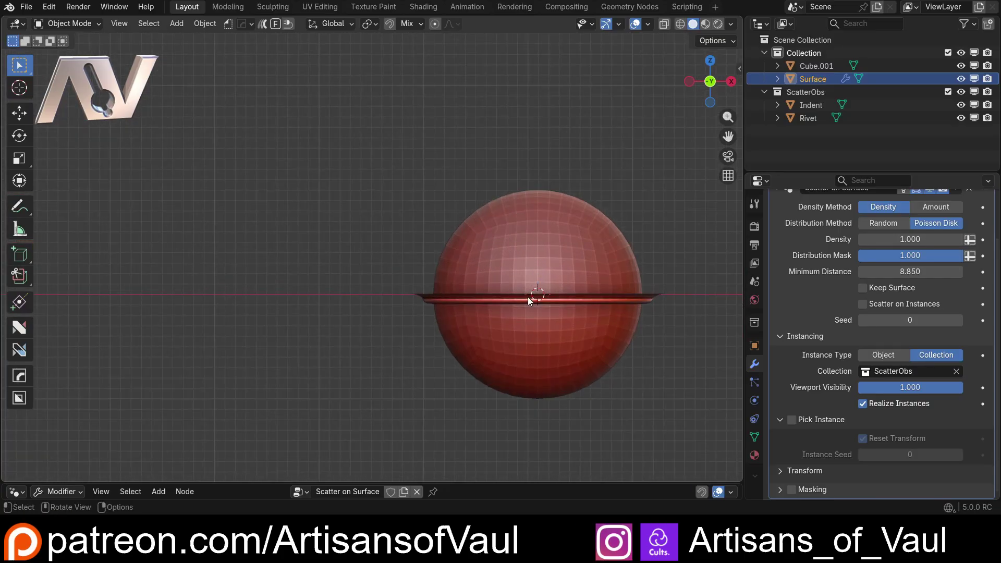
shift+middle_drag(528, 297, 392, 279)
scroll(392, 280, up, 3)
Select the source Indent and compare its origin and rim height with the scattered rings on the slab
click(390, 301)
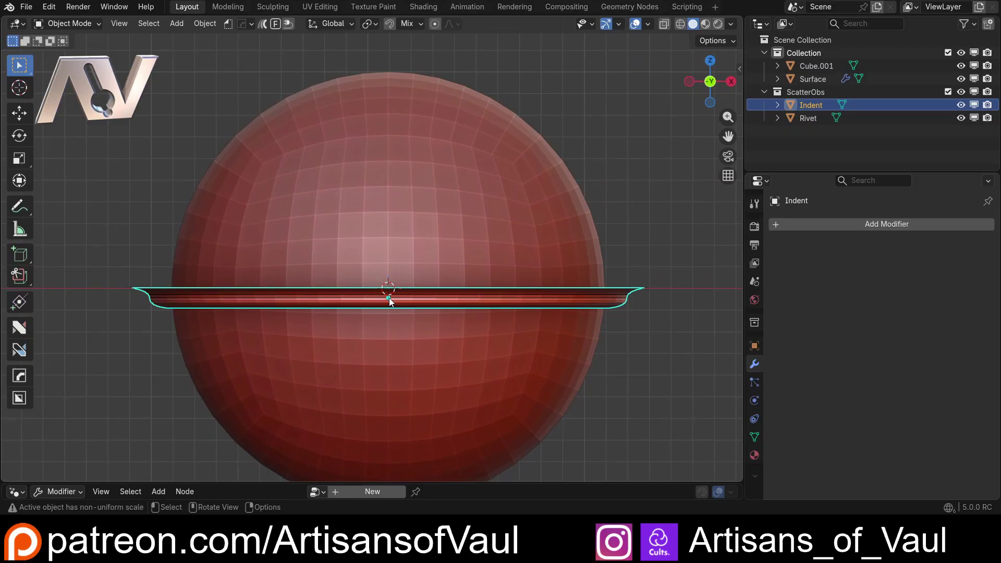
scroll(440, 371, up, 4)
scroll(357, 340, down, 12)
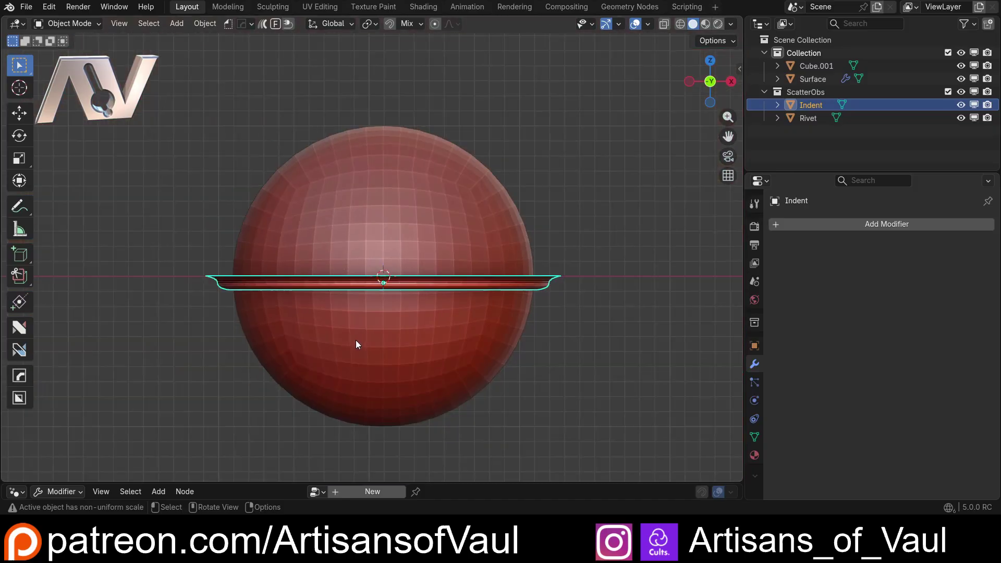
shift+middle_drag(245, 290, 668, 251)
shift+middle_drag(242, 224, 650, 297)
scroll(546, 270, up, 6)
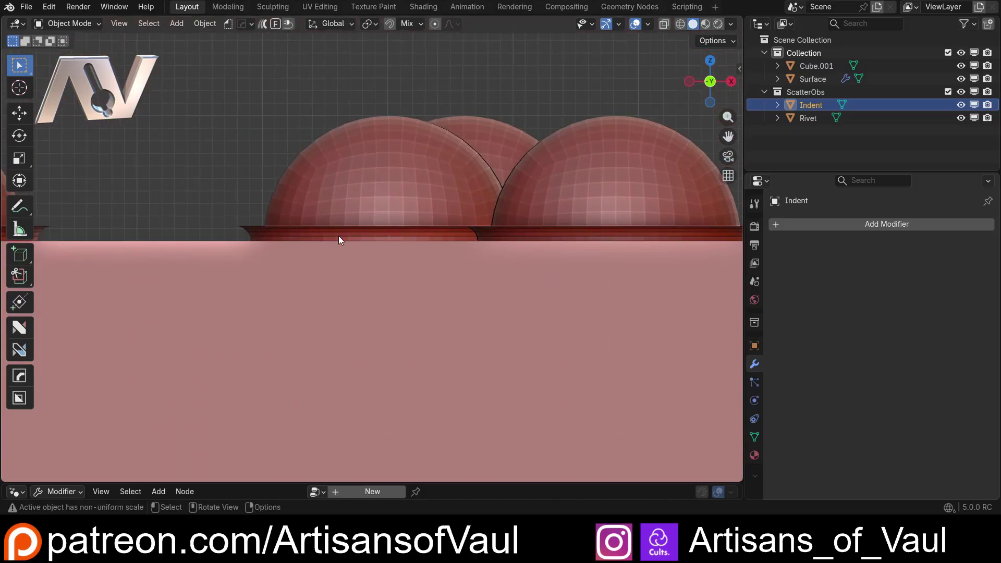
scroll(261, 234, down, 3)
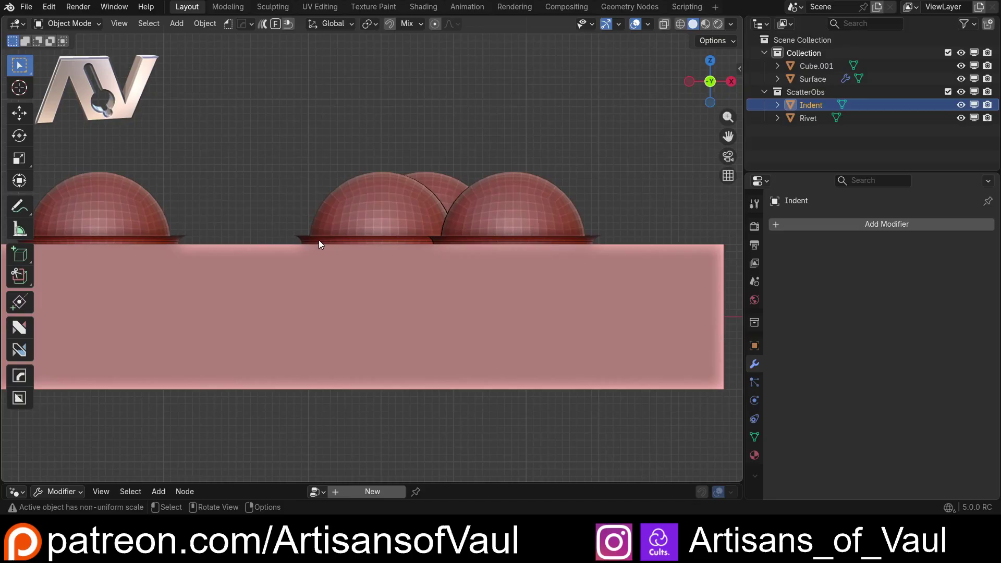
scroll(297, 238, up, 3)
scroll(268, 245, down, 3)
scroll(286, 243, up, 2)
scroll(650, 240, down, 3)
shift+middle_drag(463, 284, 306, 286)
shift+middle_drag(652, 286, 226, 287)
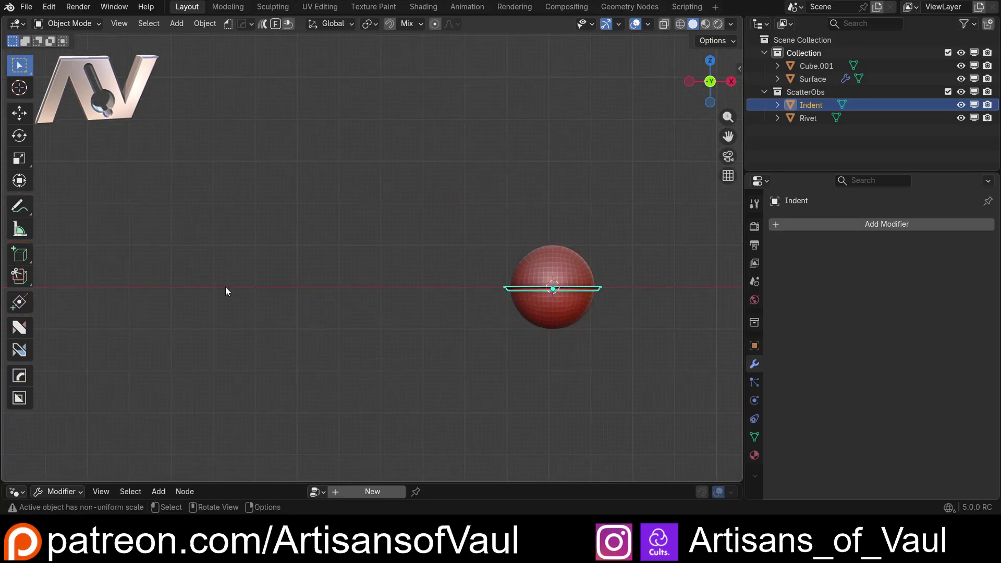
shift+middle_drag(501, 299, 277, 285)
scroll(277, 285, up, 2)
scroll(276, 285, up, 8)
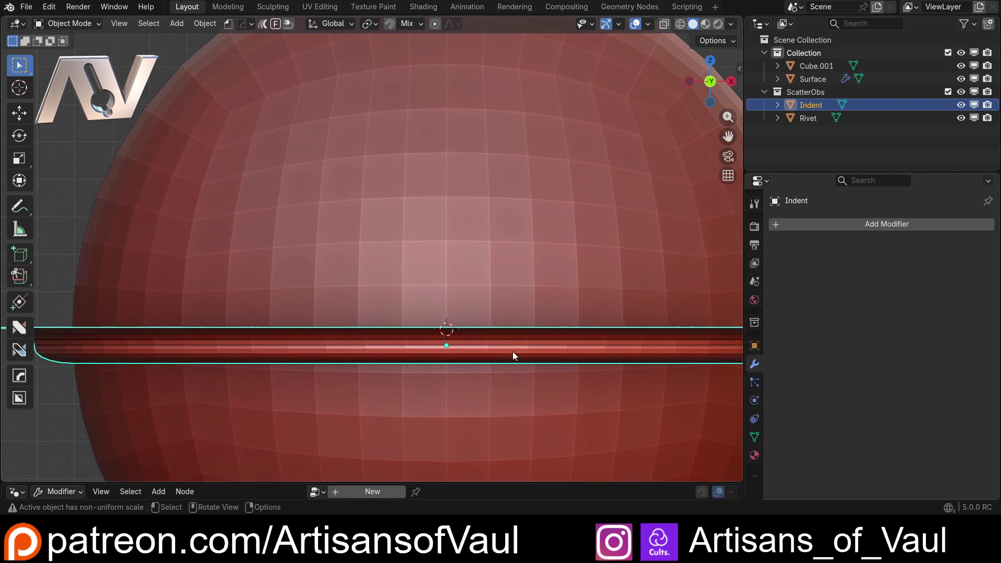
scroll(387, 325, down, 3)
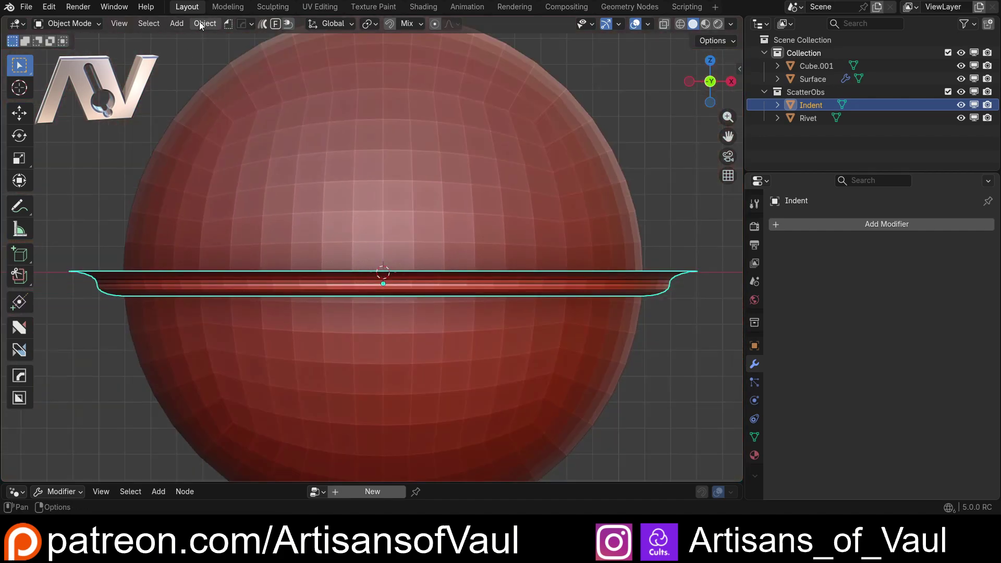
Check the Rivet's origin and set the Indent's origin to the 3D cursor
click(200, 24)
mouse_move(236, 50)
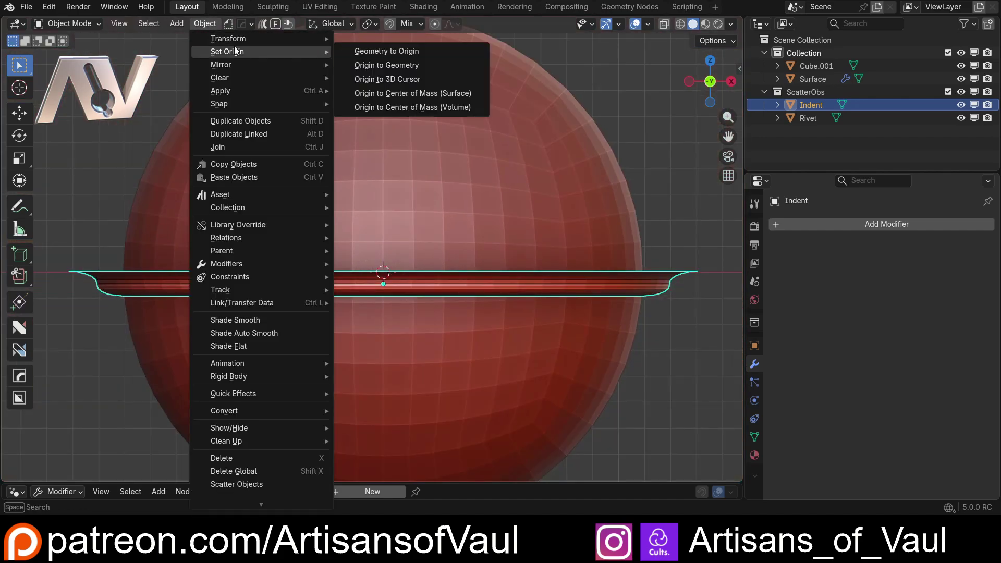
scroll(399, 267, up, 6)
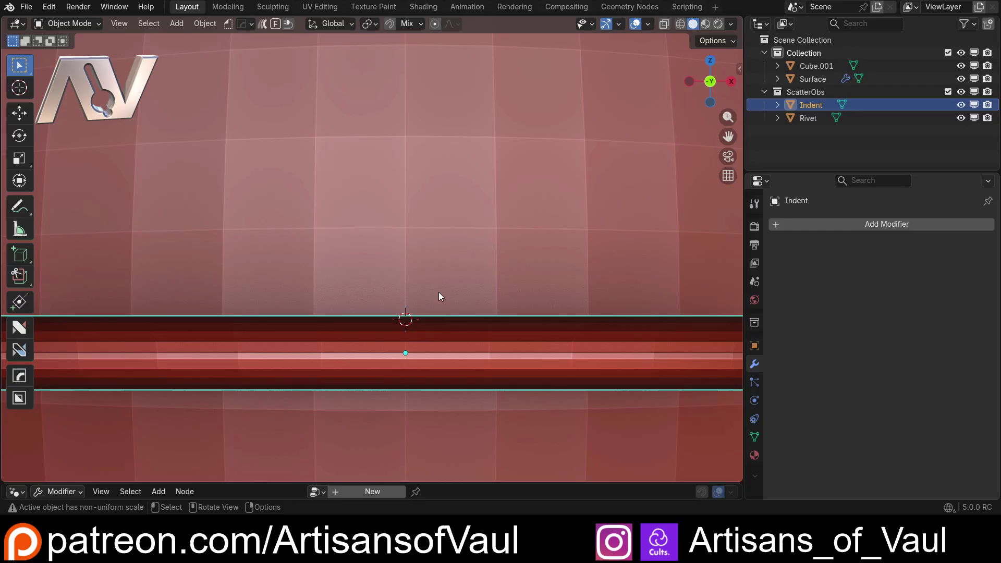
click(423, 316)
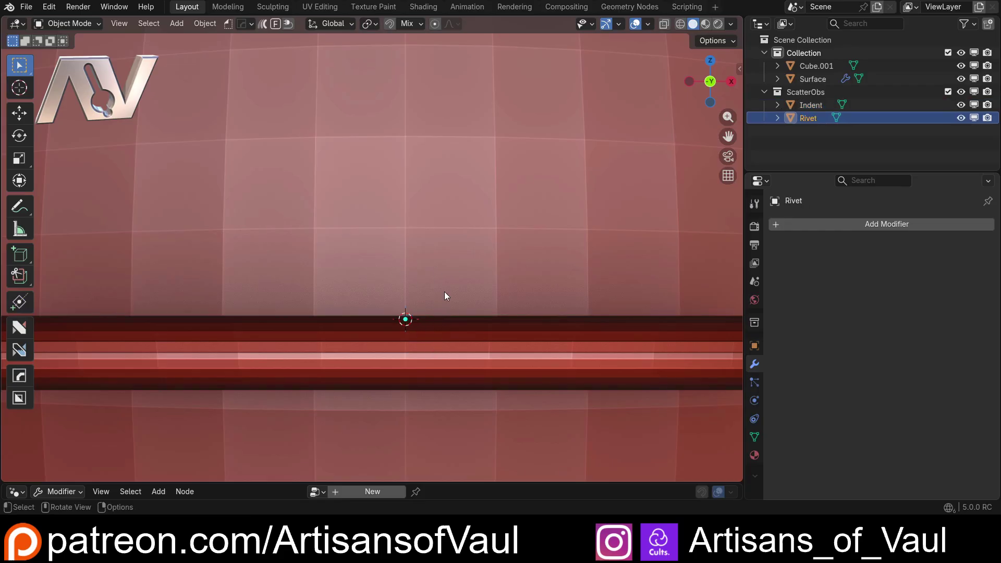
scroll(368, 218, down, 5)
scroll(381, 238, up, 4)
click(394, 338)
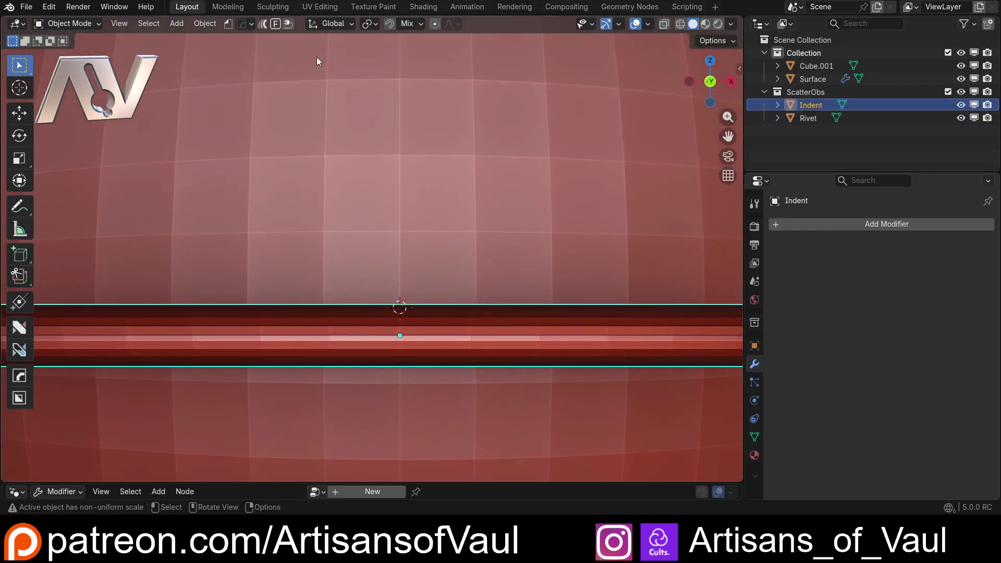
click(205, 23)
mouse_move(221, 52)
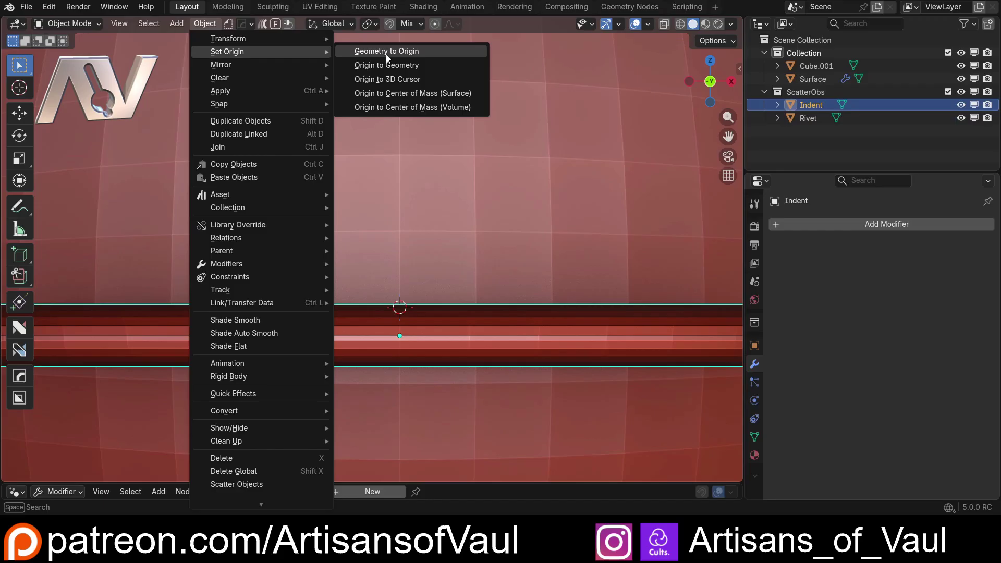
click(399, 79)
Inspect how the scattered rings meet the slab's top, and select the scattered Surface object
scroll(180, 201, down, 5)
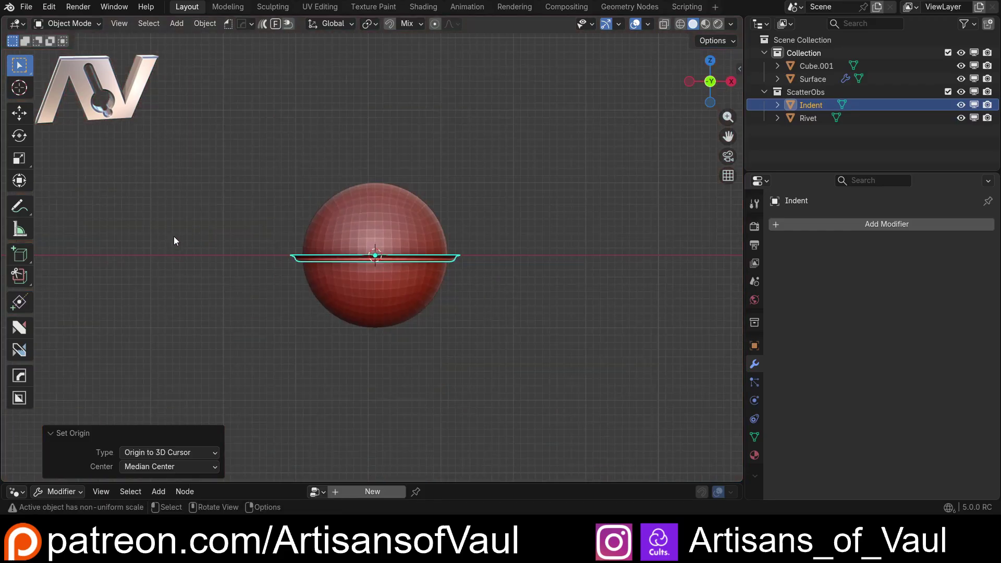
shift+middle_drag(174, 236, 583, 191)
mouse_move(218, 183)
shift+middle_down()
mouse_move(548, 216)
mouse_move(558, 247)
shift+middle_up()
scroll(382, 211, up, 10)
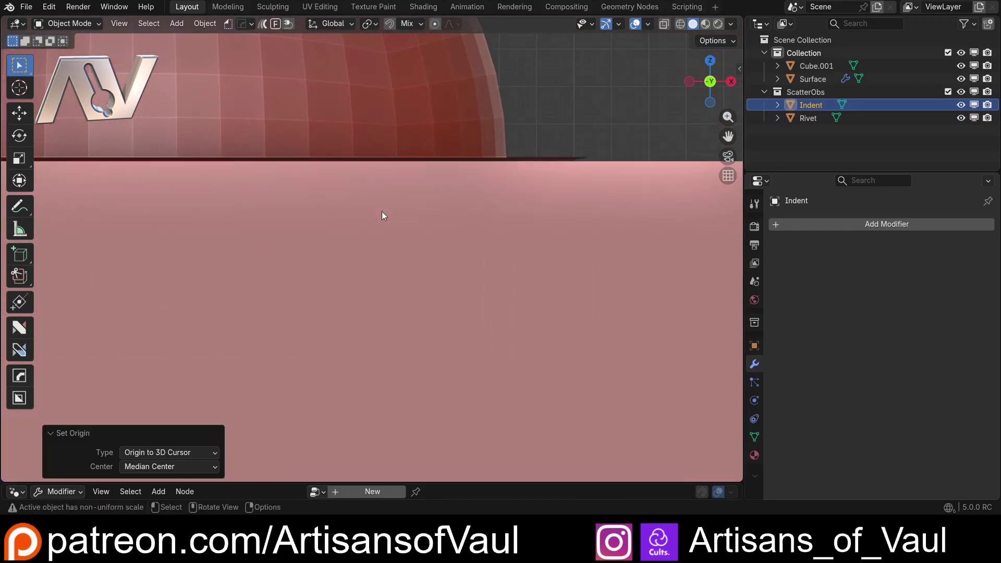
scroll(499, 177, down, 5)
scroll(321, 347, down, 4)
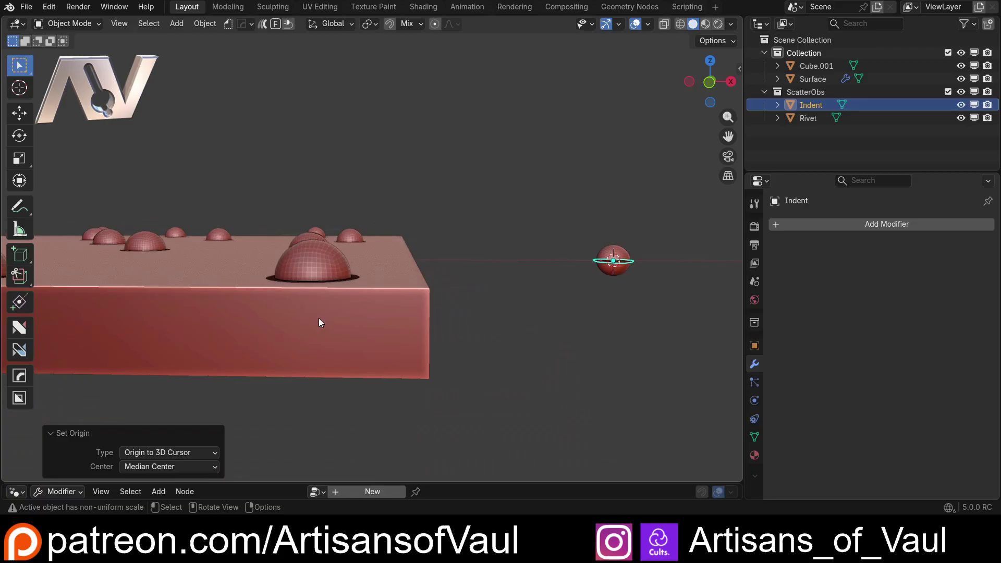
middle_drag(320, 320, 257, 277)
click(322, 283)
shift+middle_drag(321, 283, 373, 252)
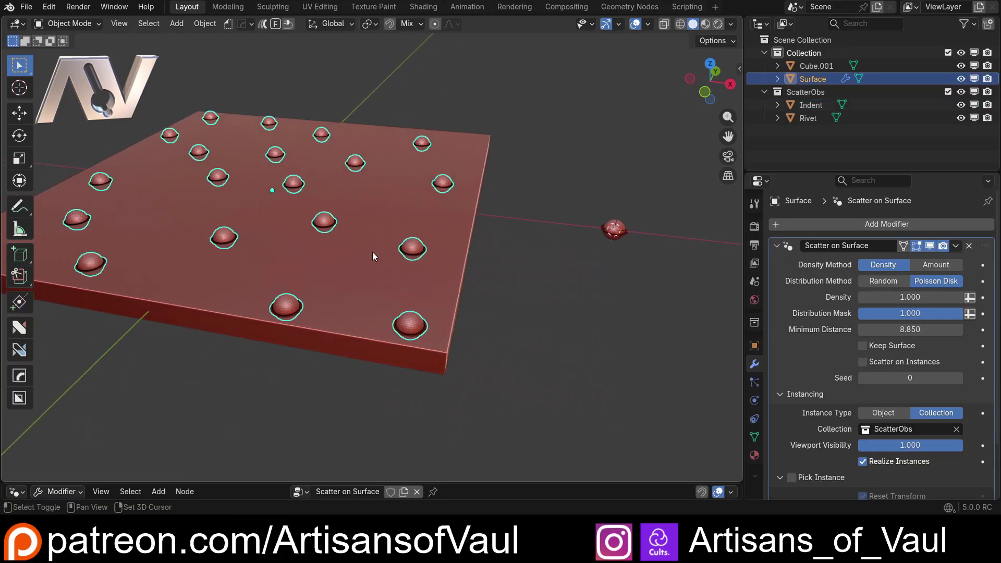
scroll(373, 252, up, 1)
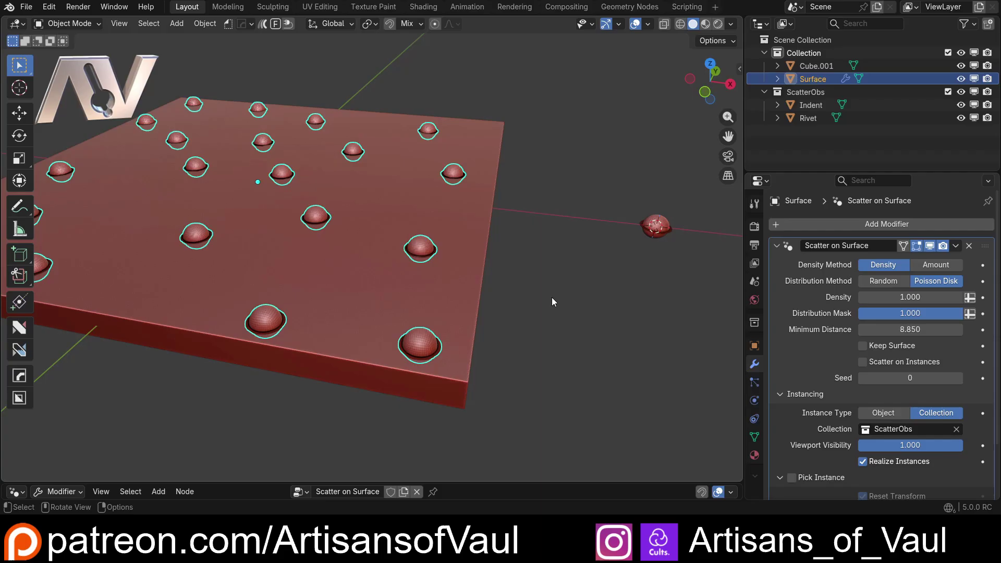
Try to apply the Scatter on Surface modifier with Realize Instances turned off
click(863, 463)
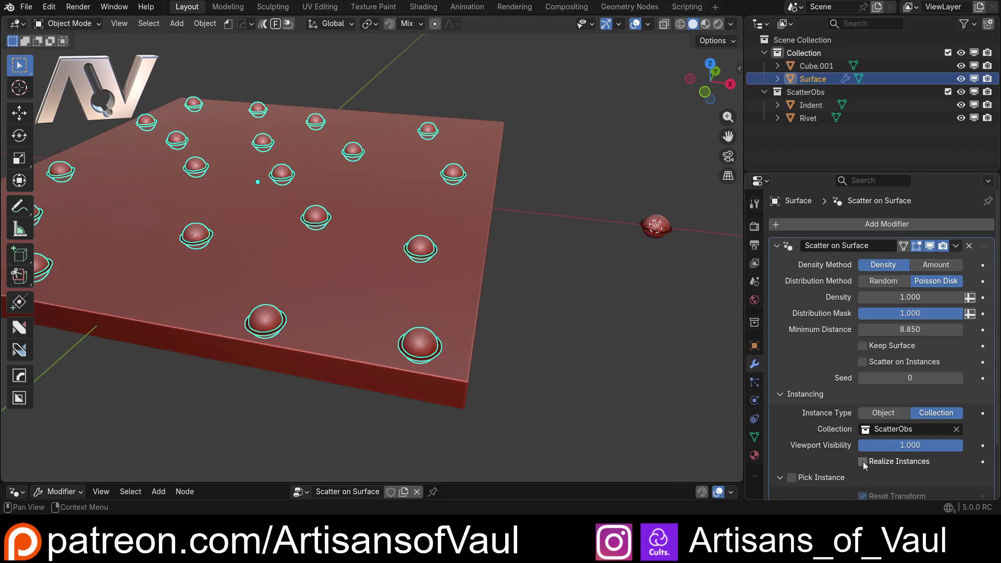
click(956, 245)
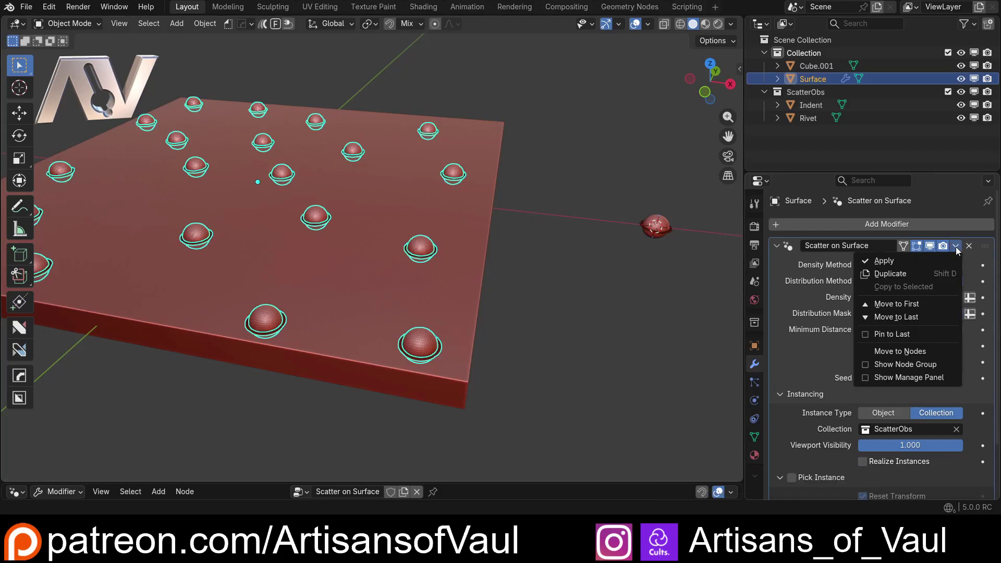
click(881, 264)
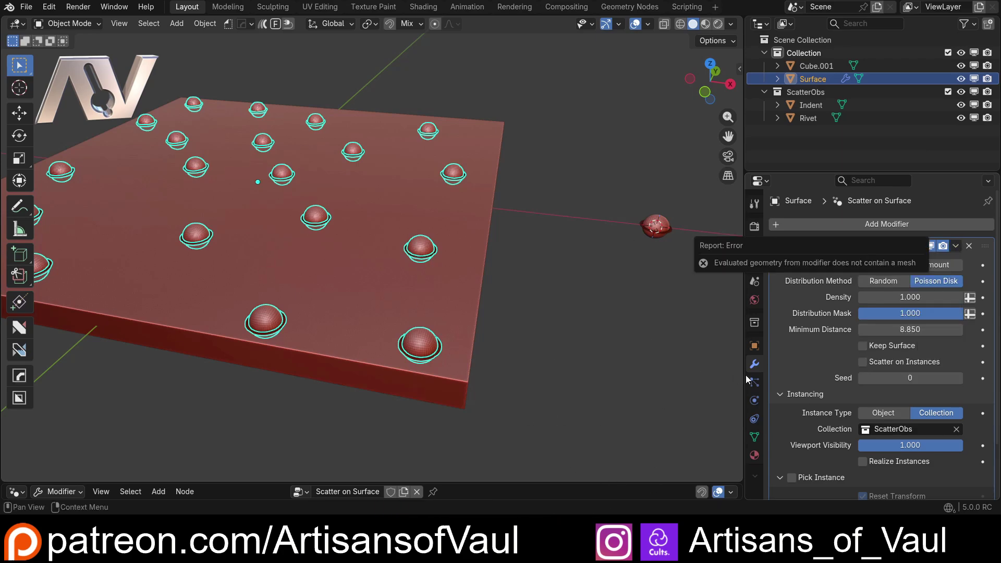
Turn Realize Instances on and apply the Scatter on Surface modifier to the Surface object
click(863, 463)
click(956, 246)
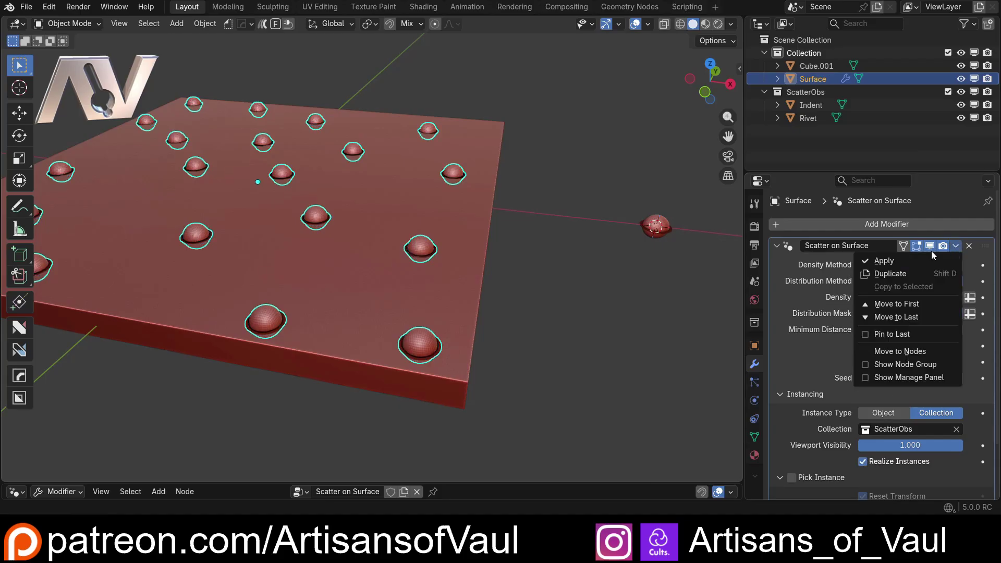
click(898, 258)
Separate the Surface mesh into individual objects by loose parts in Edit Mode and return to Object Mode
middle_drag(470, 265, 439, 264)
scroll(469, 259, up, 3)
key(Tab)
scroll(470, 280, up, 2)
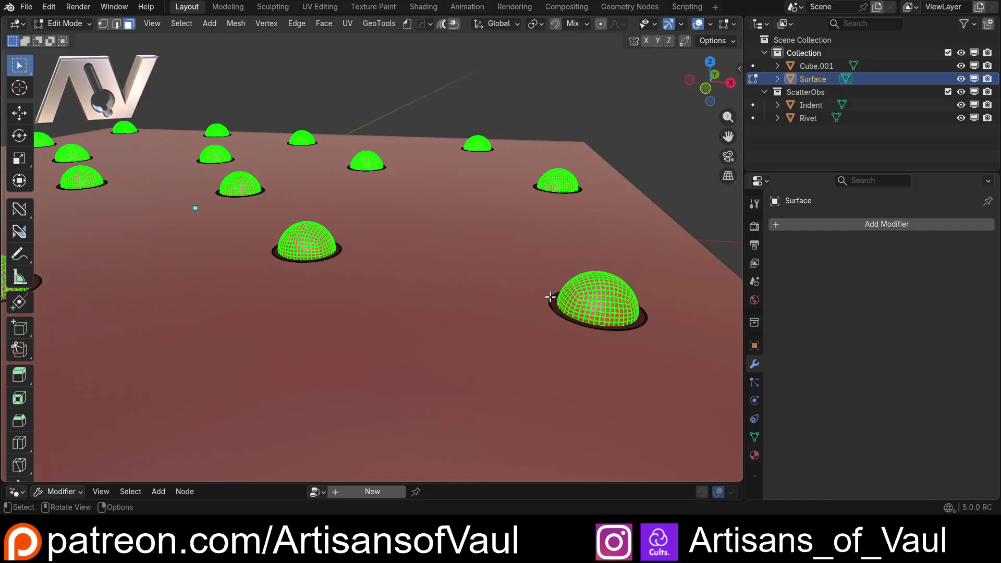
scroll(353, 299, up, 1)
scroll(434, 300, up, 3)
scroll(435, 301, down, 6)
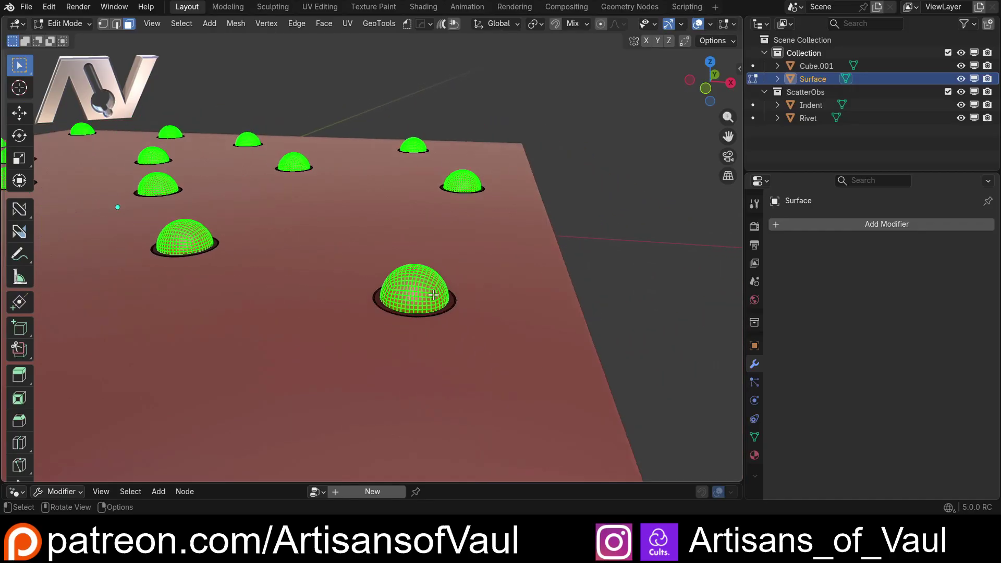
key(Tab)
key(Tab)
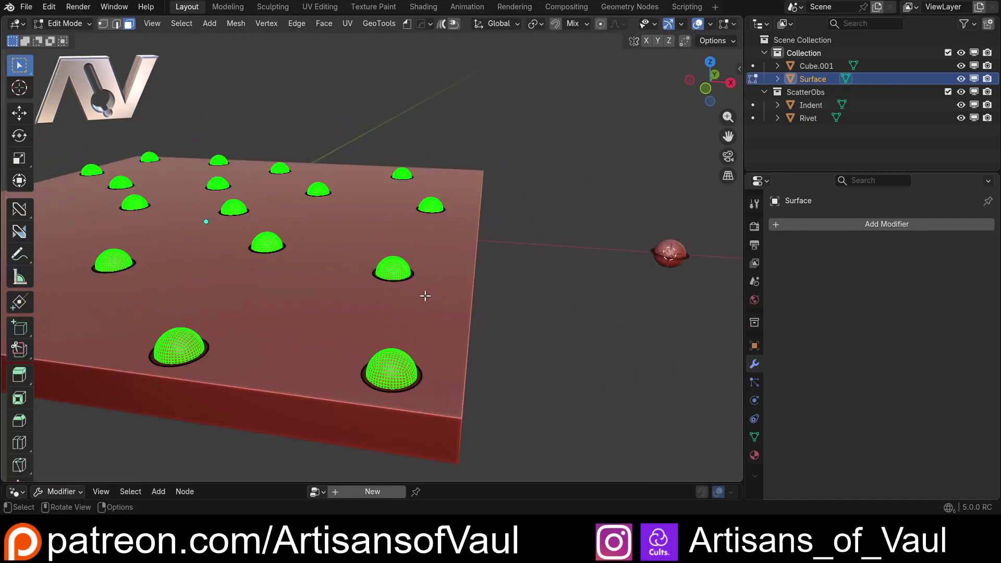
key(p)
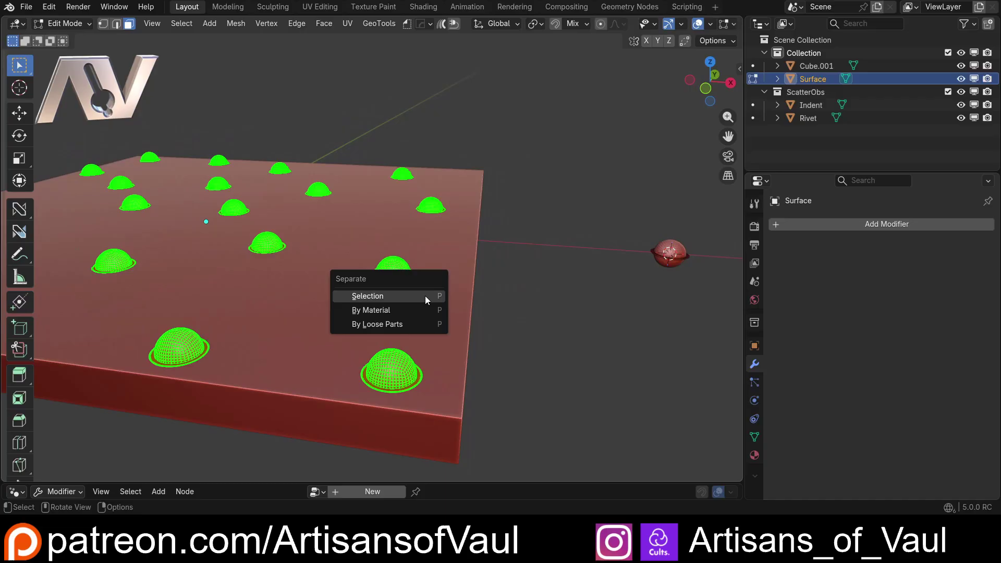
click(386, 324)
key(Tab)
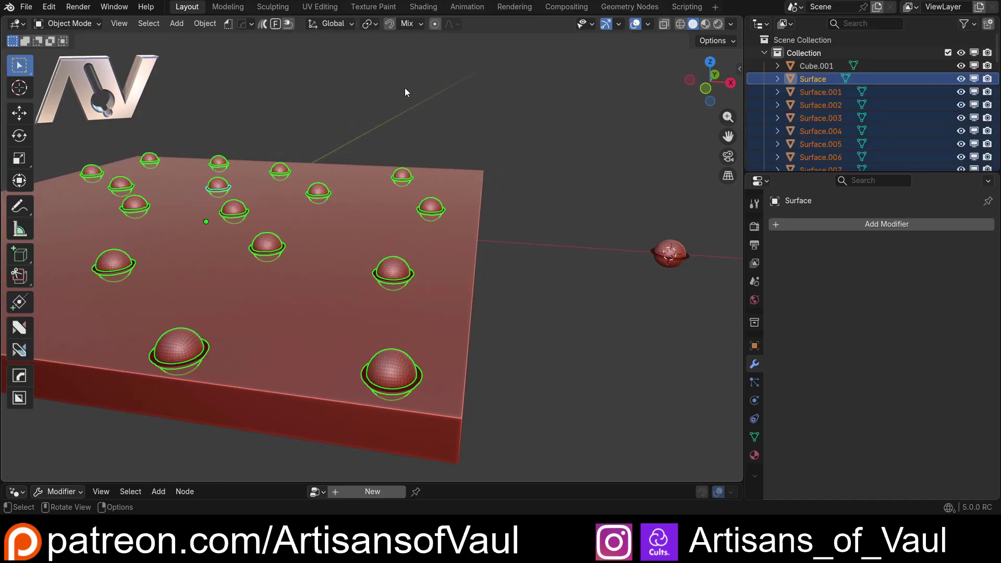
Select all scattered rivets protruding above the slab from the front view, add the slab to the selection and hide them
scroll(296, 166, down, 3)
middle_drag(296, 166, 315, 159)
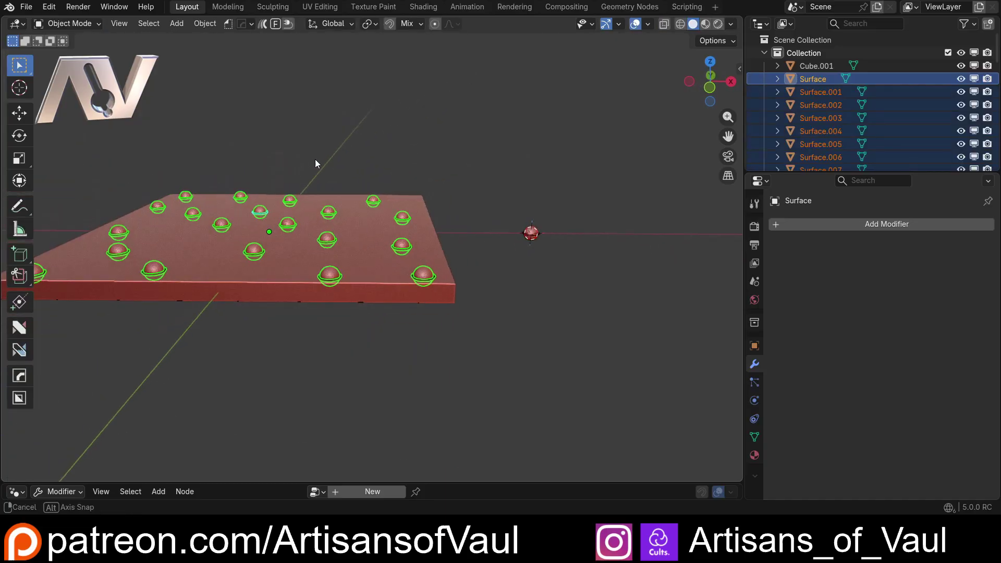
click(710, 87)
scroll(219, 141, up, 2)
key(b)
drag(129, 173, 632, 242)
scroll(593, 236, up, 3)
scroll(592, 236, down, 3)
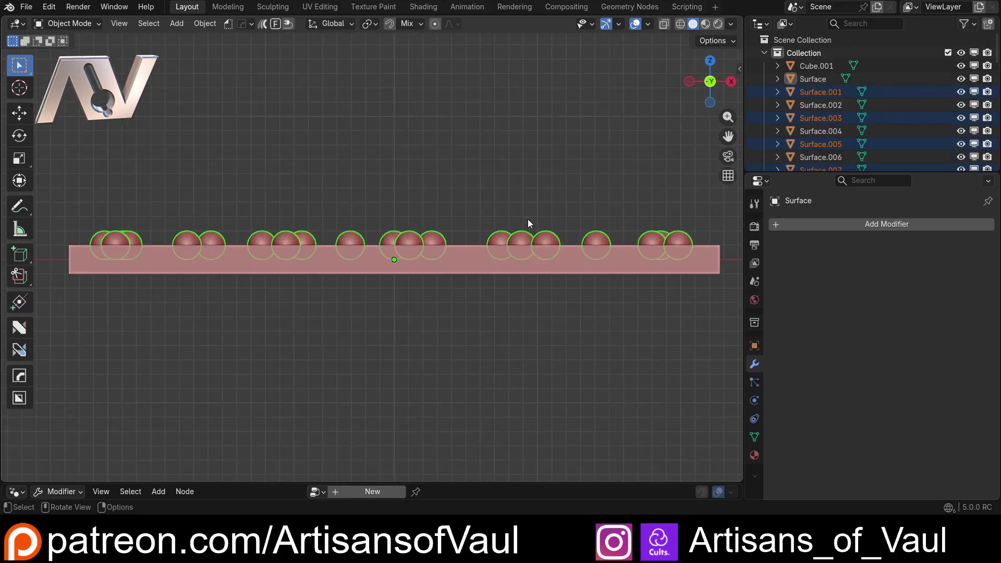
shift+middle_drag(527, 219, 315, 239)
scroll(314, 239, up, 3)
shift+click(578, 282)
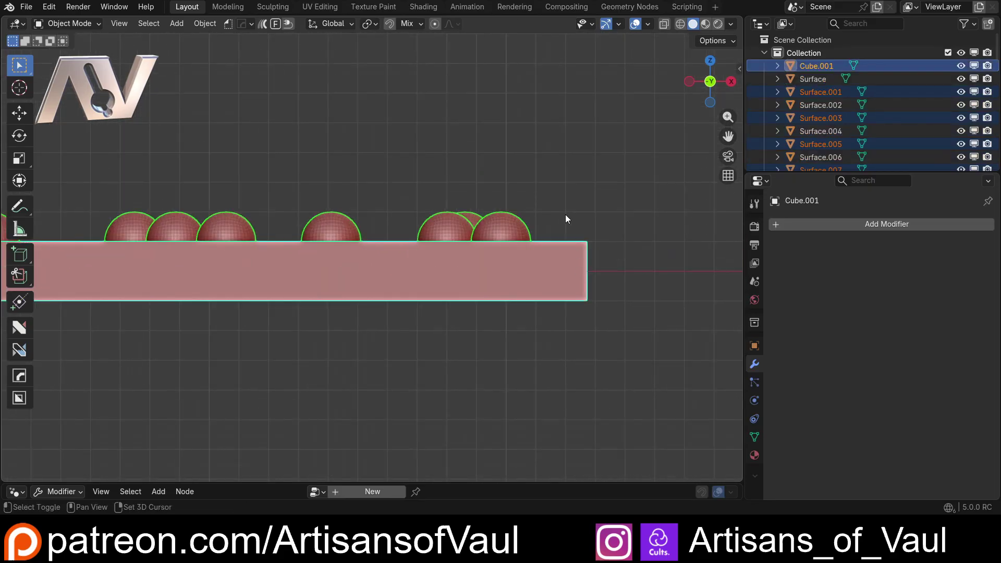
shift+middle_drag(565, 214, 597, 194)
key(h)
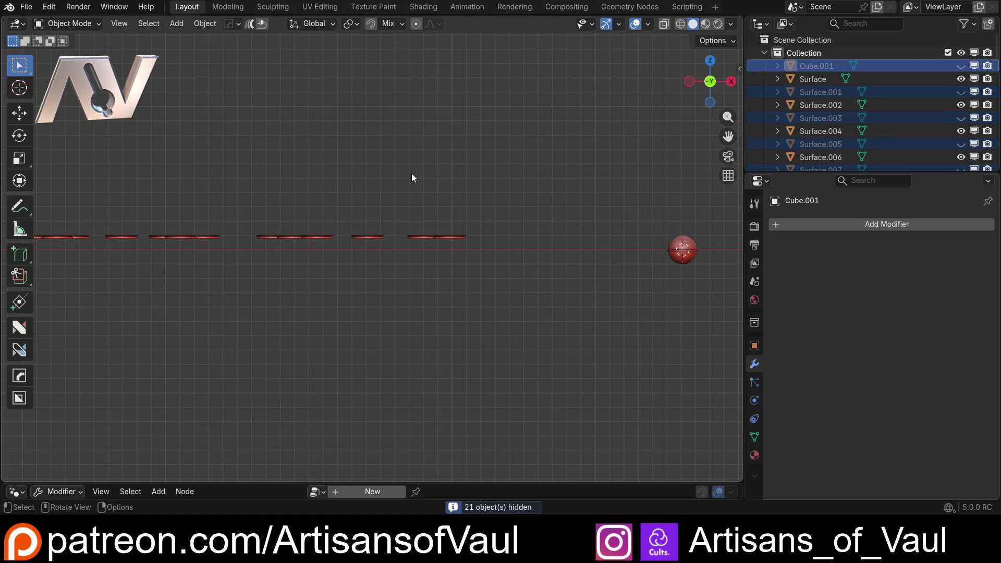
Select all the scattered indent rings that remain, leaving out the source rivet and indent
middle_drag(411, 174, 351, 181)
drag(122, 149, 534, 319)
middle_drag(533, 318, 477, 314)
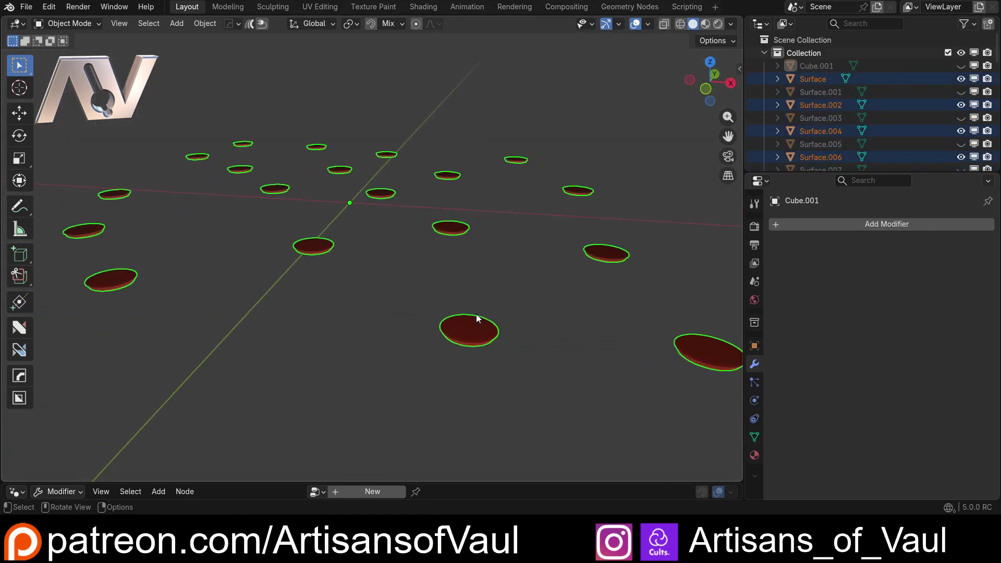
scroll(474, 310, down, 2)
scroll(834, 77, down, 7)
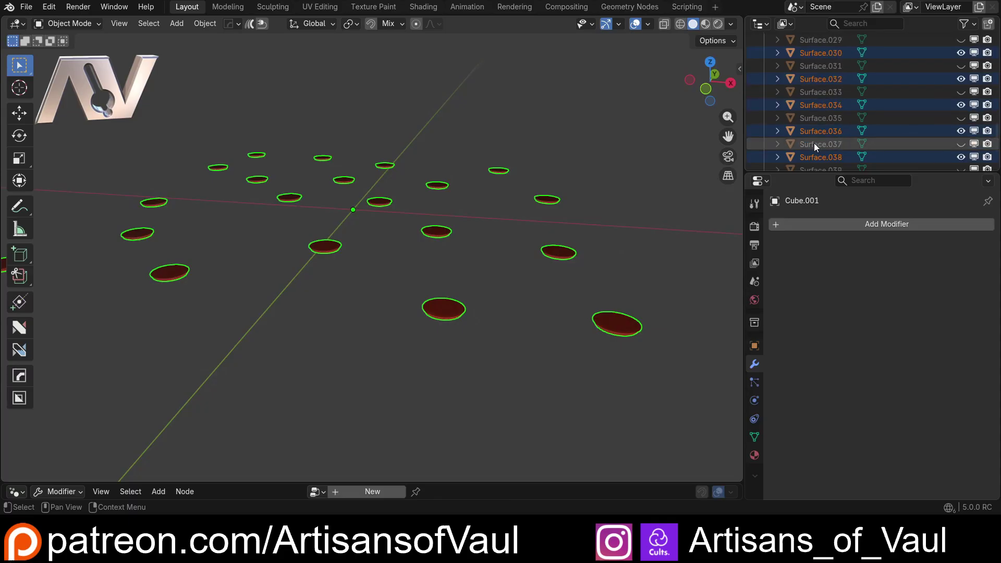
Move the selected indent rings into a new collection named Indents
scroll(815, 143, up, 7)
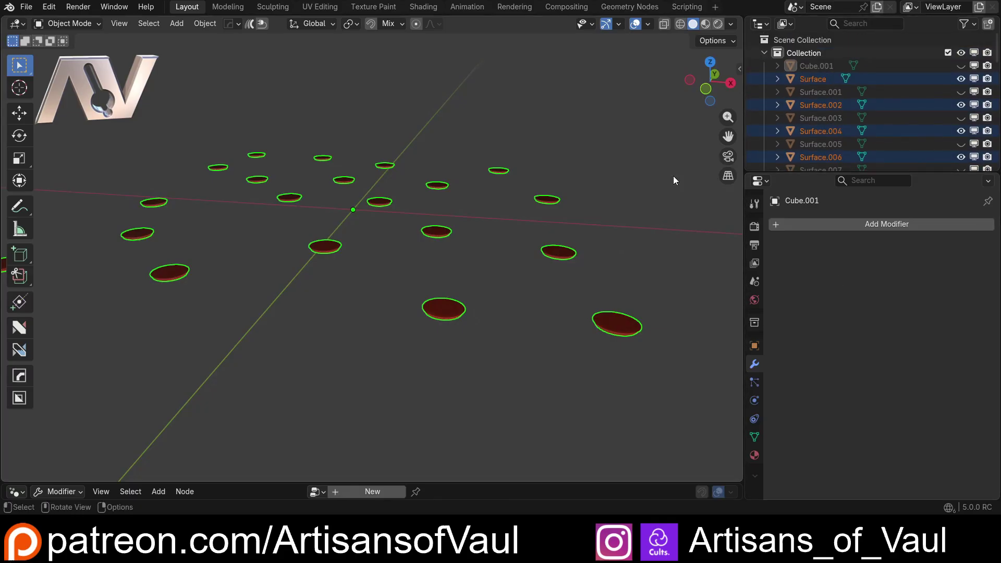
middle_drag(583, 215, 550, 199)
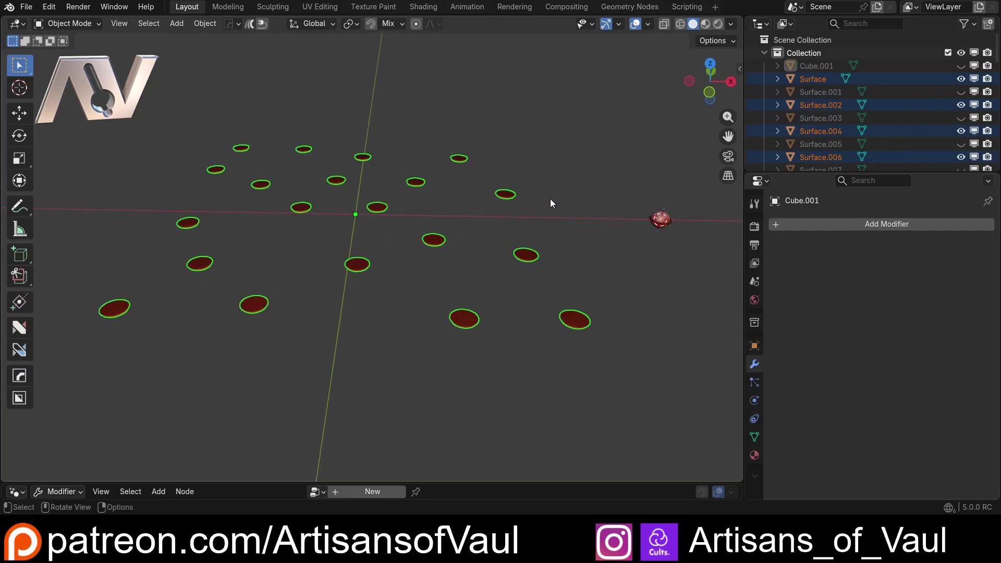
key(m)
click(551, 201)
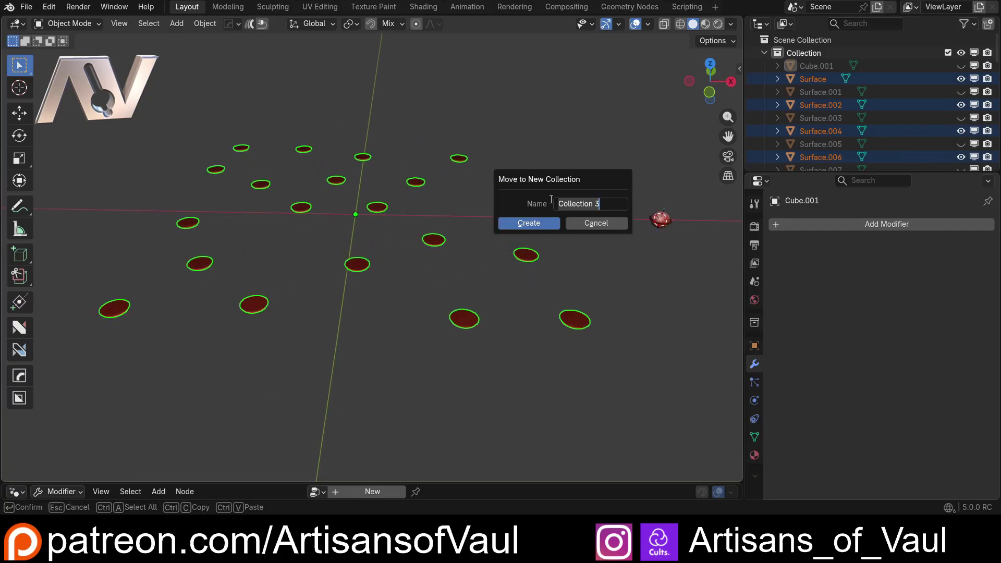
text(Indents)
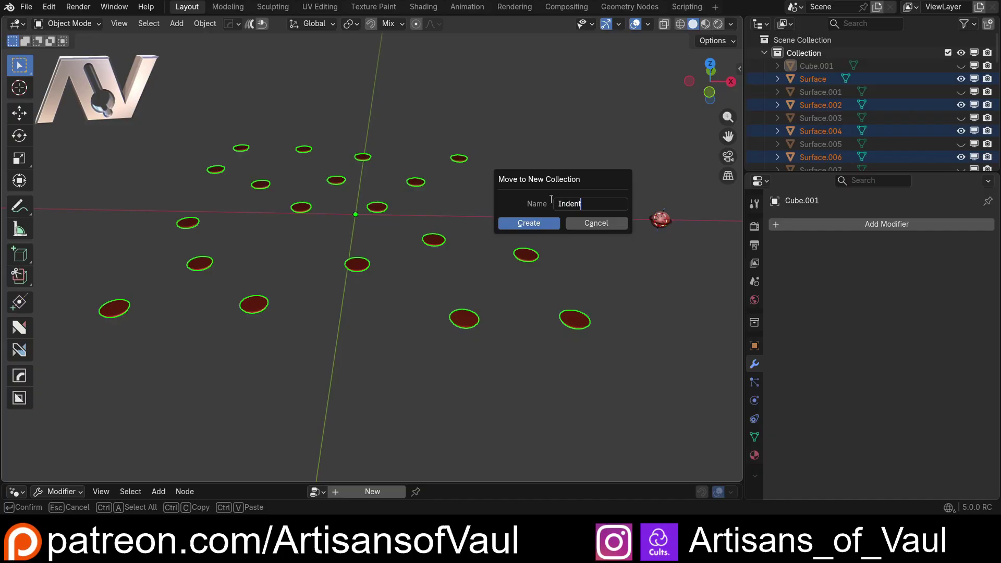
key(Return)
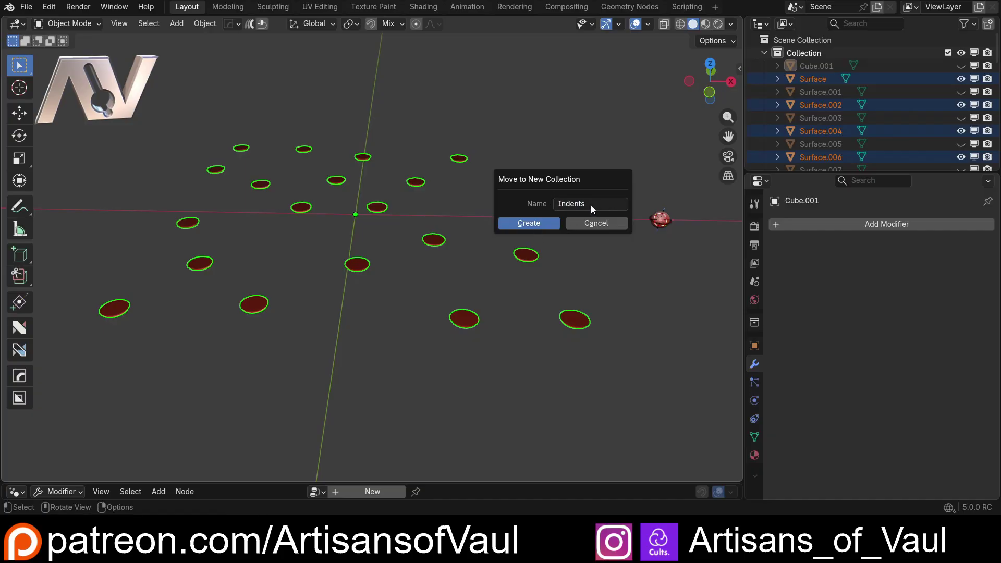
key(Return)
scroll(840, 136, down, 2)
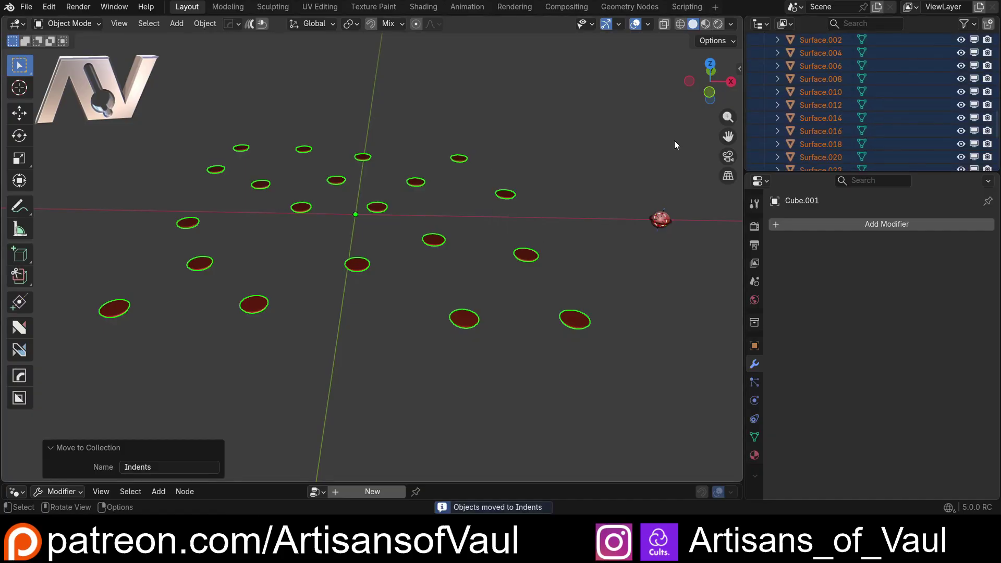
Reselect all the scattered indent rings and unhide the slab Cube.001
mouse_move(522, 222)
middle_down()
mouse_move(530, 221)
mouse_move(516, 203)
middle_up()
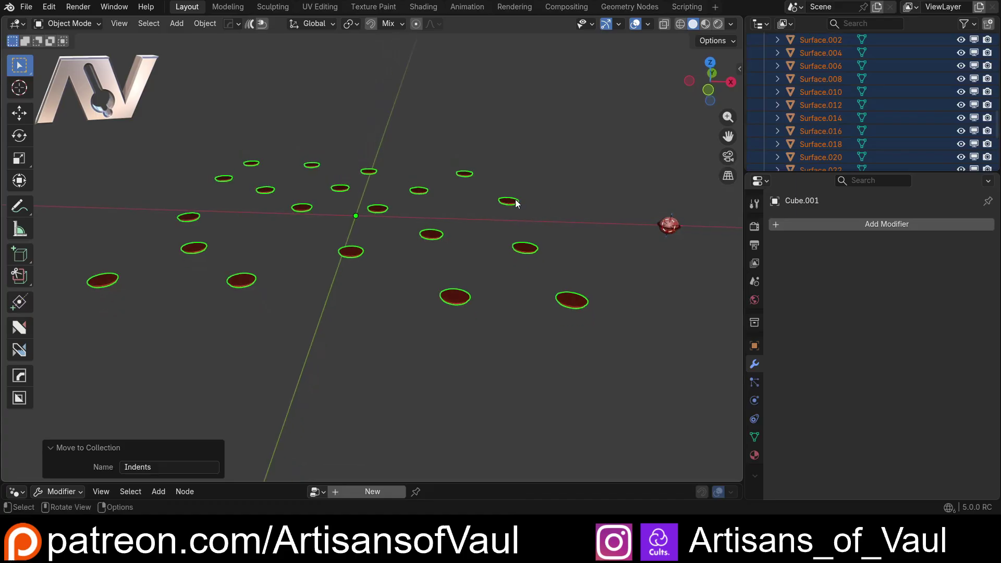
click(581, 239)
drag(76, 93, 595, 370)
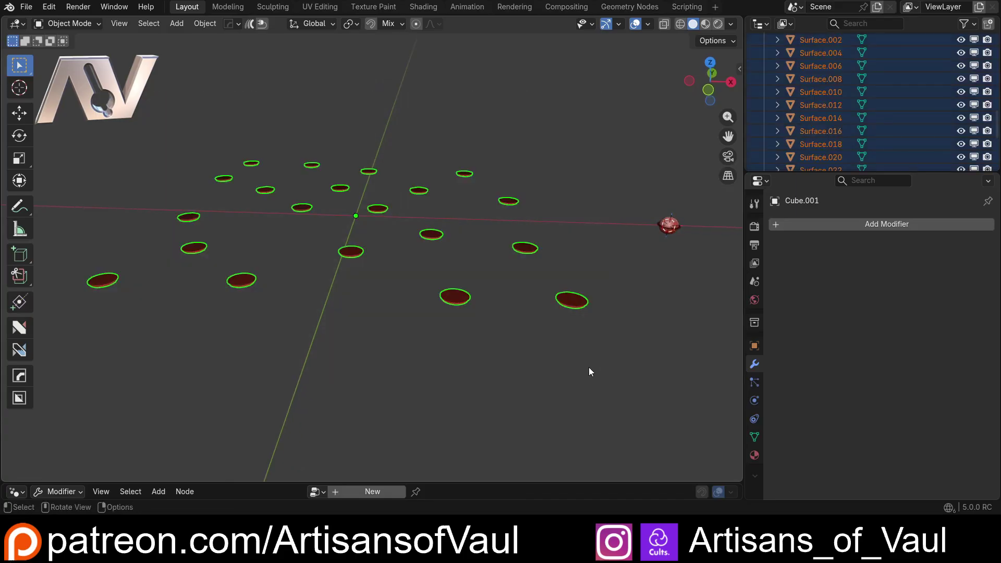
middle_drag(612, 182, 611, 162)
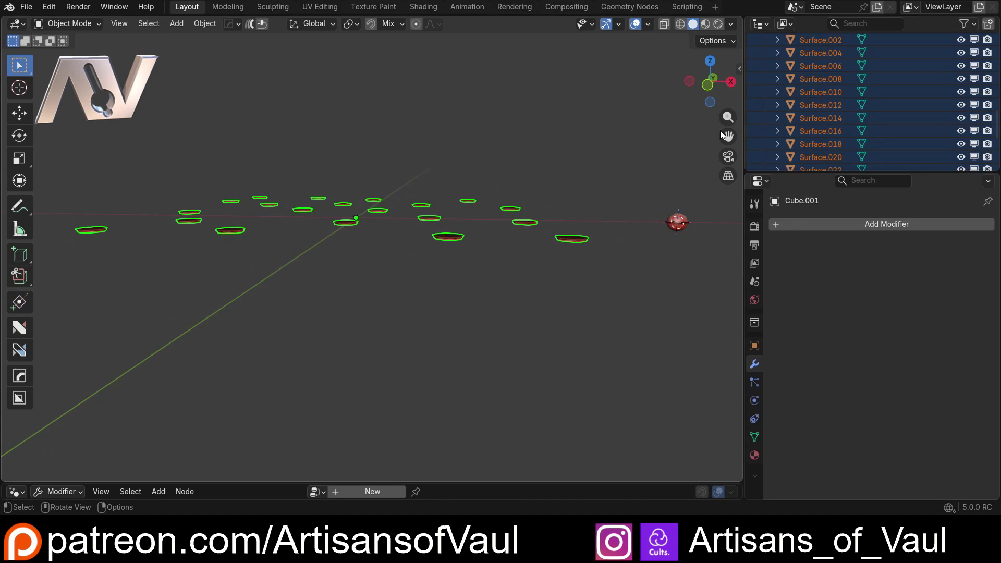
scroll(827, 96, up, 5)
scroll(830, 94, up, 6)
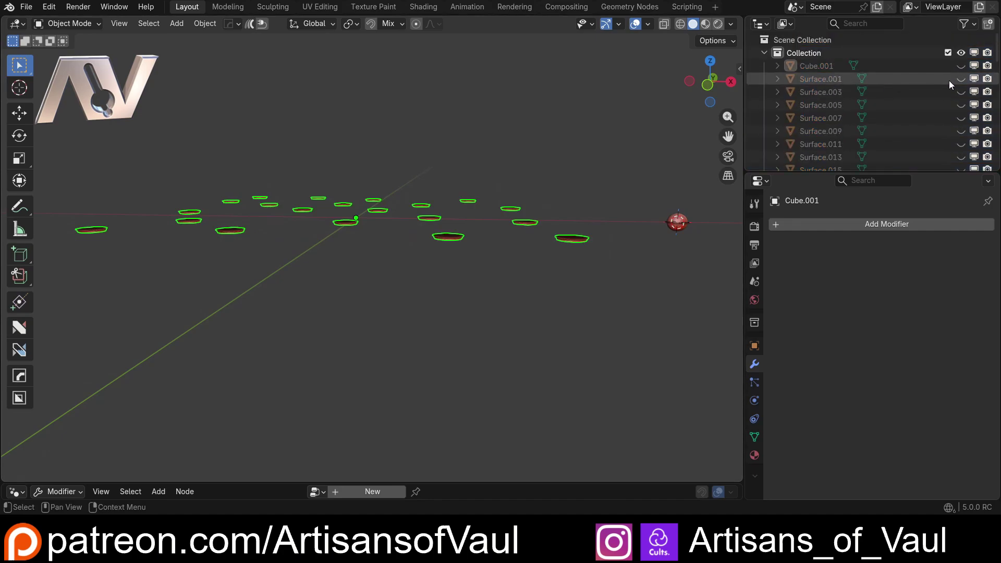
click(961, 66)
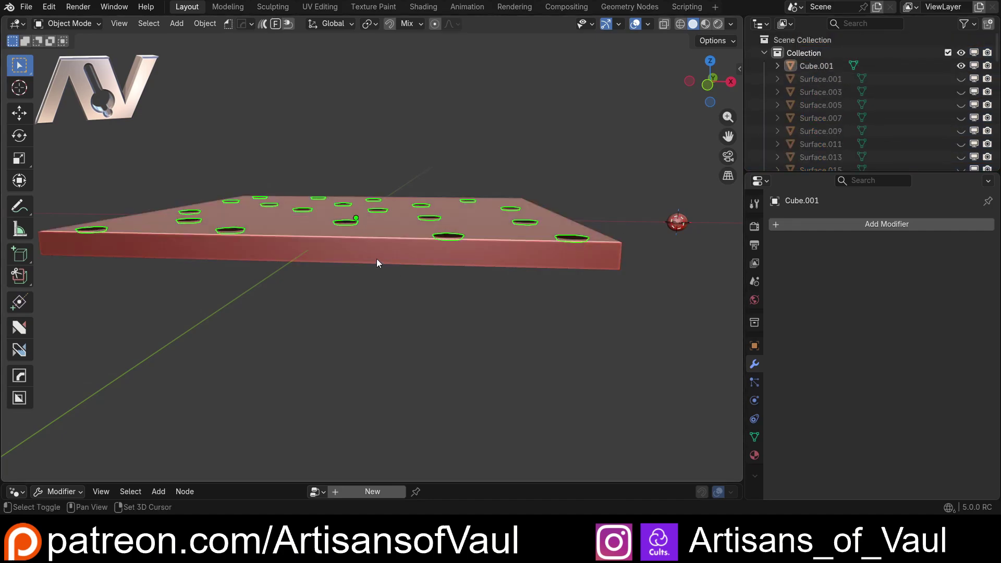
Add the slab to the selection as the active object and subtract all the indent rings with a brush Boolean Difference
click(413, 229)
middle_drag(414, 230, 388, 213)
scroll(388, 213, up, 3)
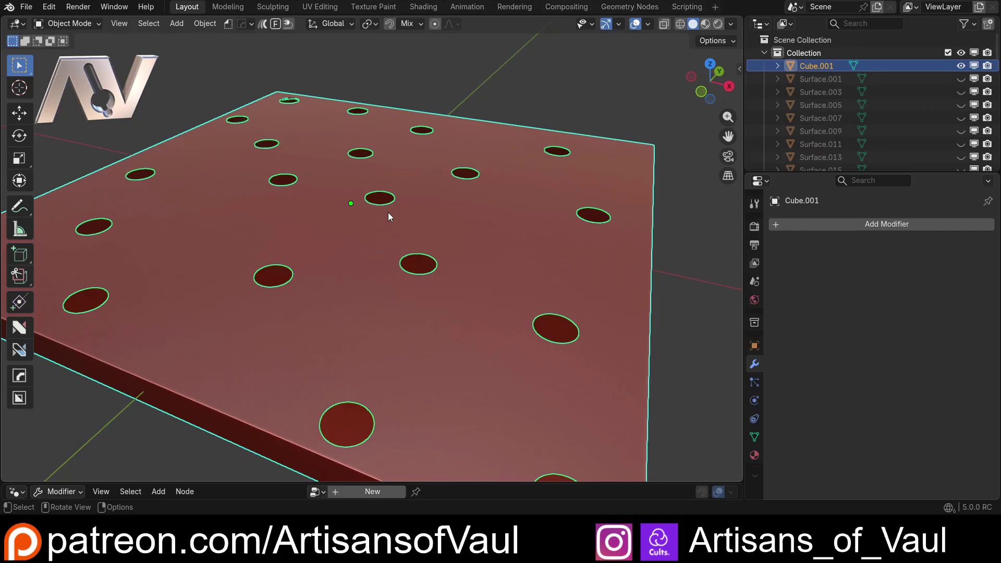
key(ctrl+minus)
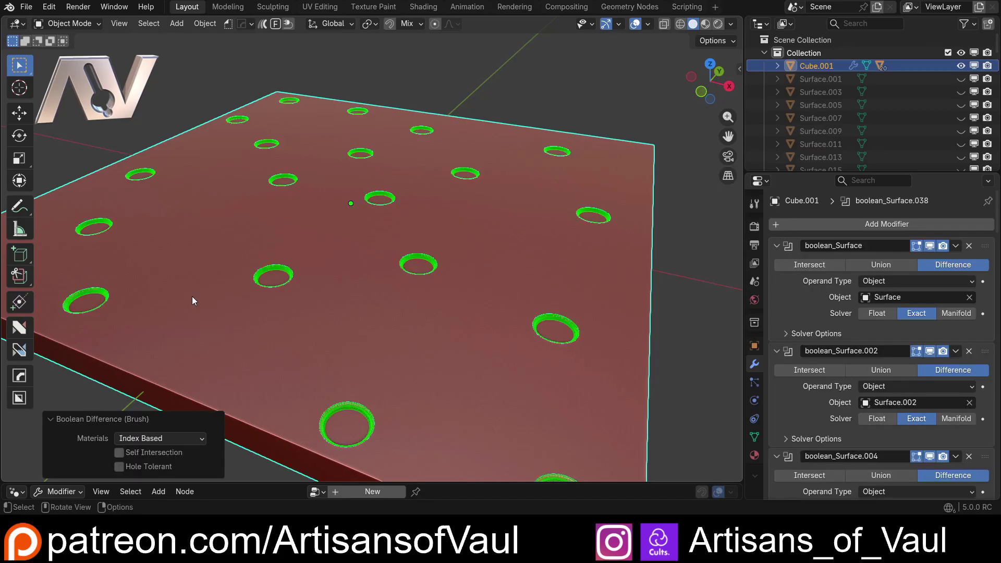
scroll(418, 295, down, 3)
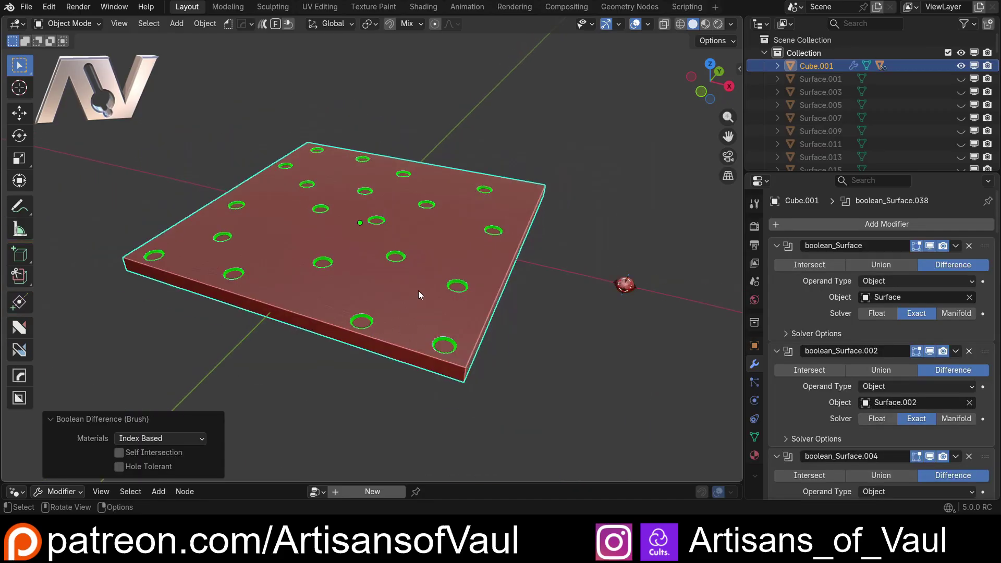
Clear the selection, reveal all the hidden rivets and deselect them
click(577, 211)
scroll(586, 236, up, 2)
key(alt+h)
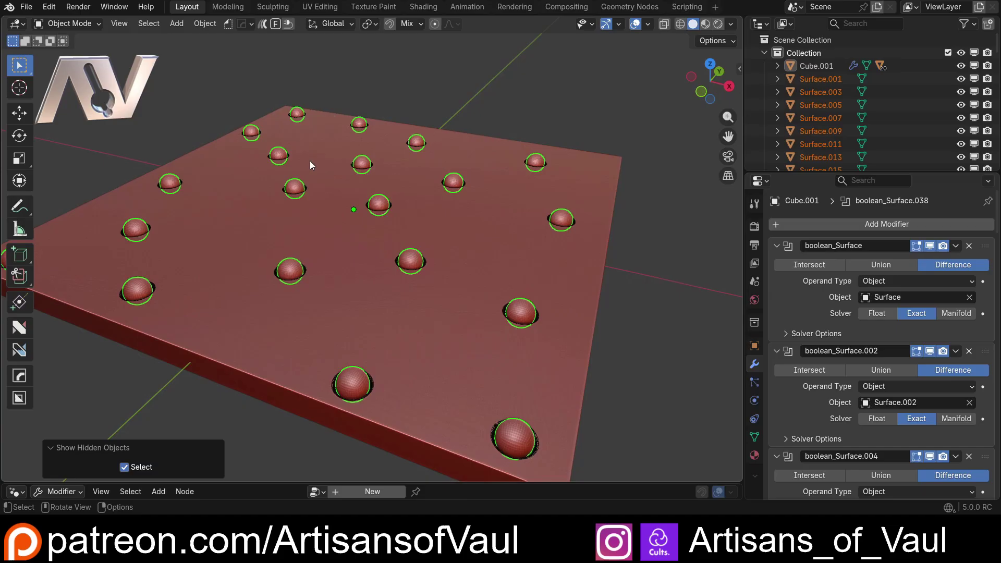
middle_drag(393, 96, 386, 209)
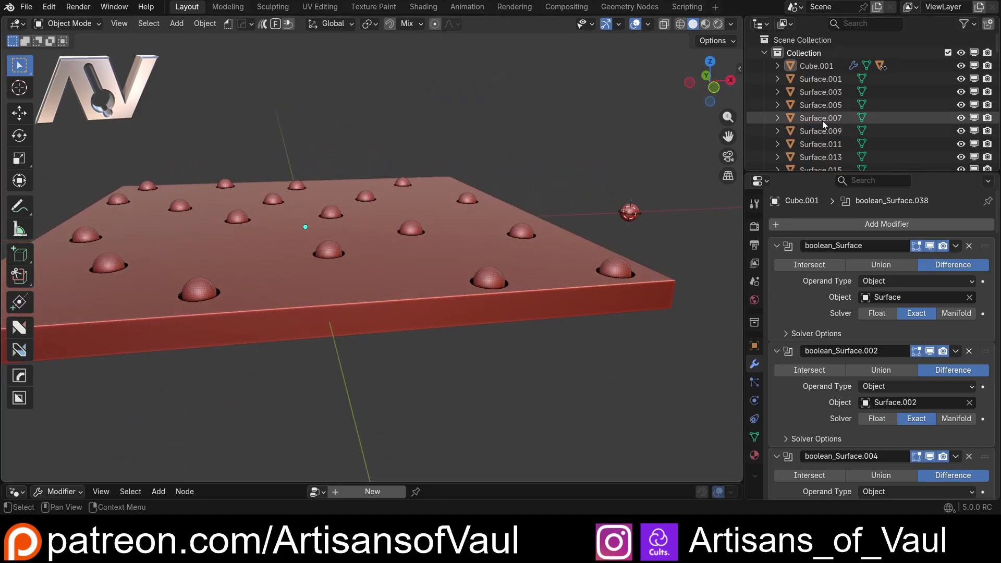
Collapse the main collection and hide the Indents and boolean_cutters collections
click(765, 52)
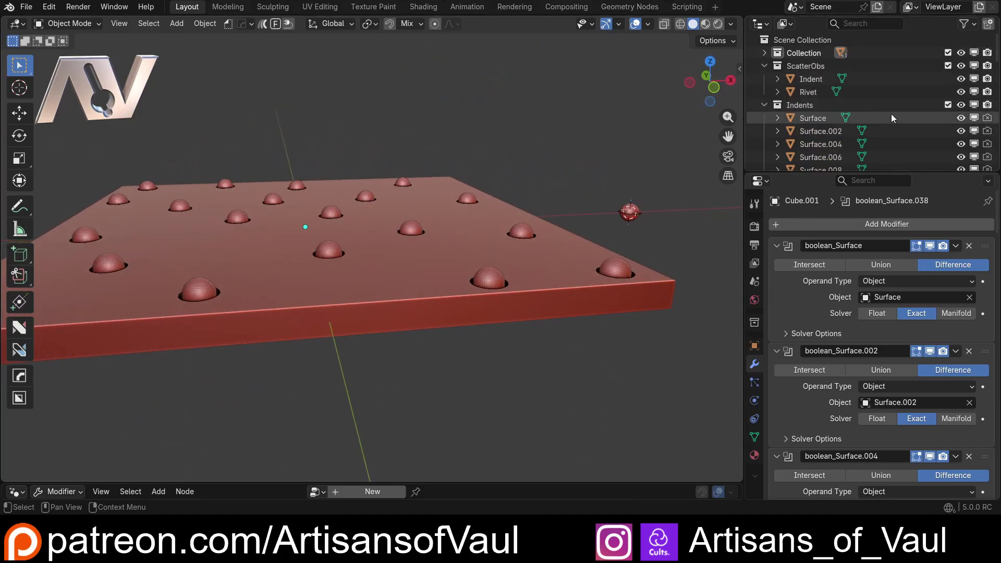
click(961, 105)
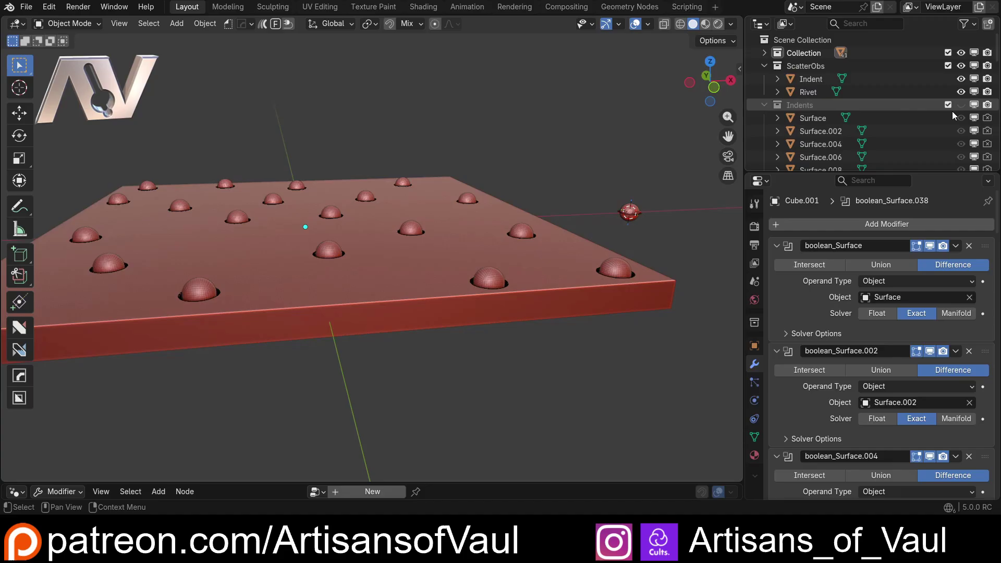
click(959, 112)
scroll(958, 112, down, 13)
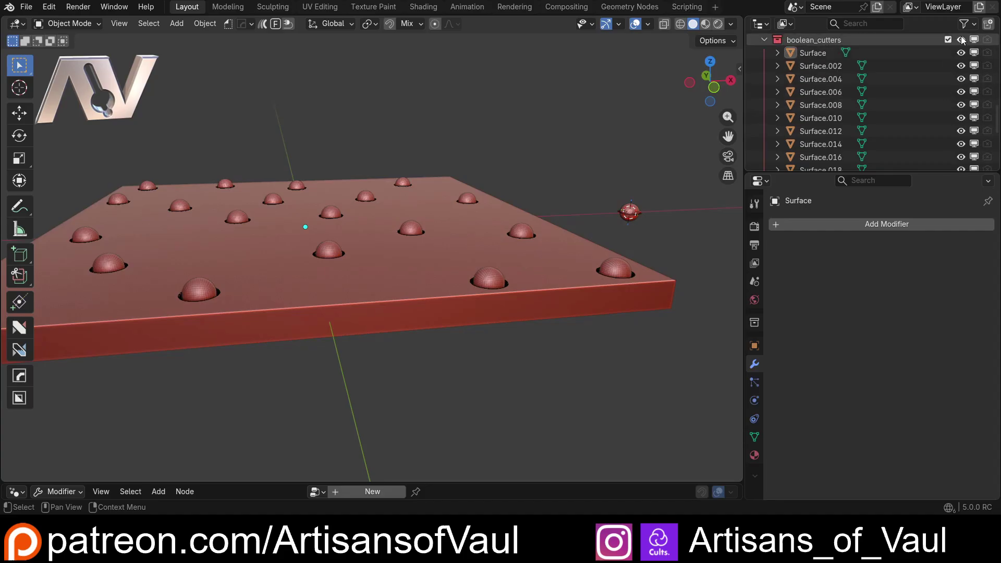
click(961, 40)
Examine up close how the rivets sit in the recesses cut into the slab
middle_drag(600, 133, 462, 212)
scroll(519, 183, up, 4)
scroll(401, 259, down, 3)
shift+middle_drag(400, 208, 389, 303)
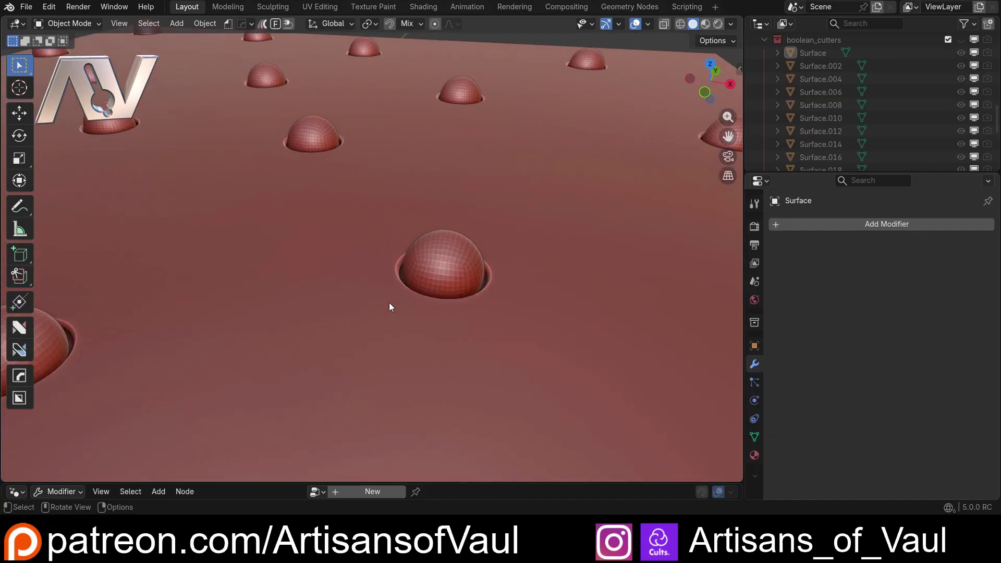
middle_drag(283, 275, 393, 255)
scroll(475, 250, up, 3)
scroll(373, 269, down, 4)
scroll(393, 255, up, 4)
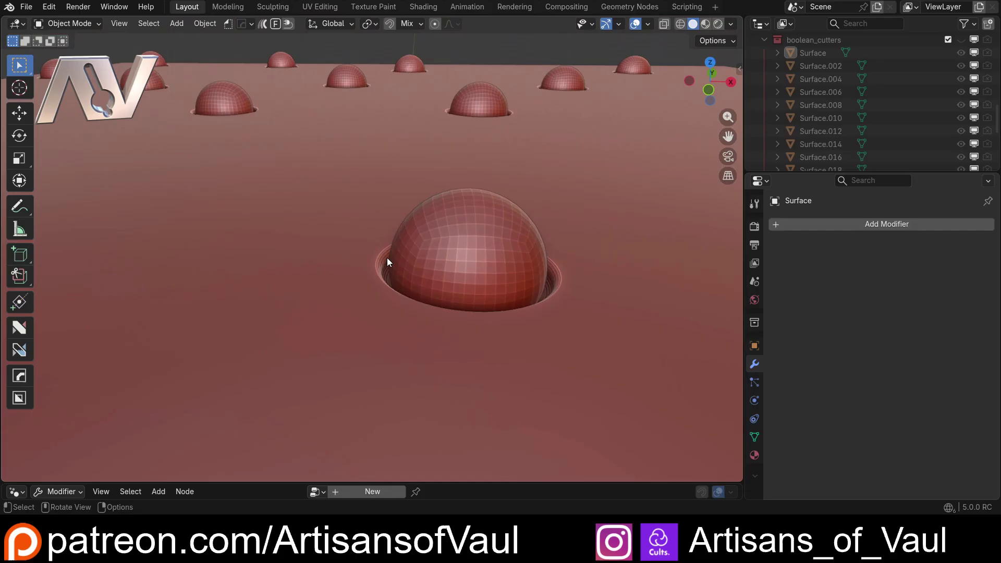
scroll(386, 258, down, 5)
middle_drag(386, 258, 693, 239)
Select the source indent beside the slab and check its scale and dimensions
click(696, 226)
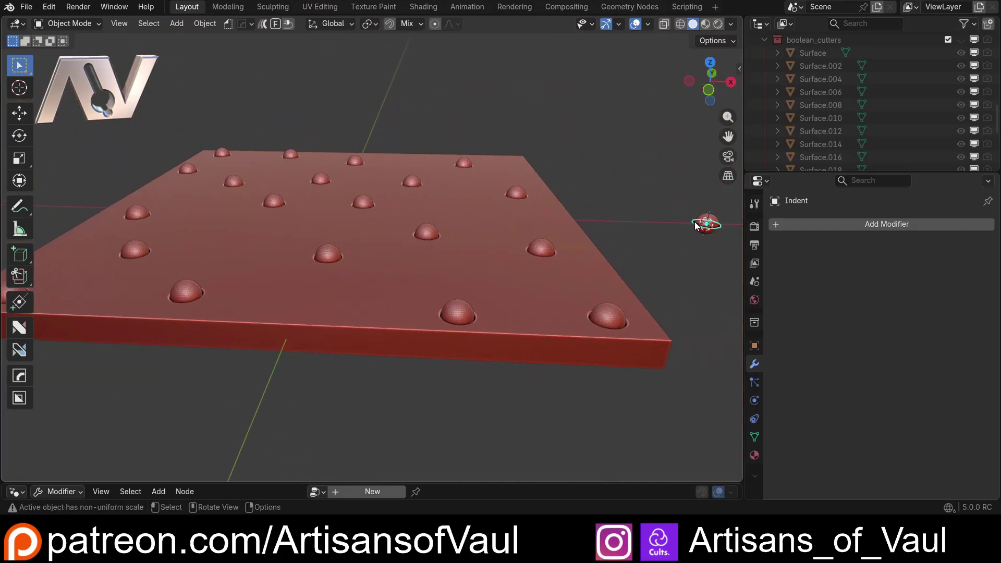
key(n)
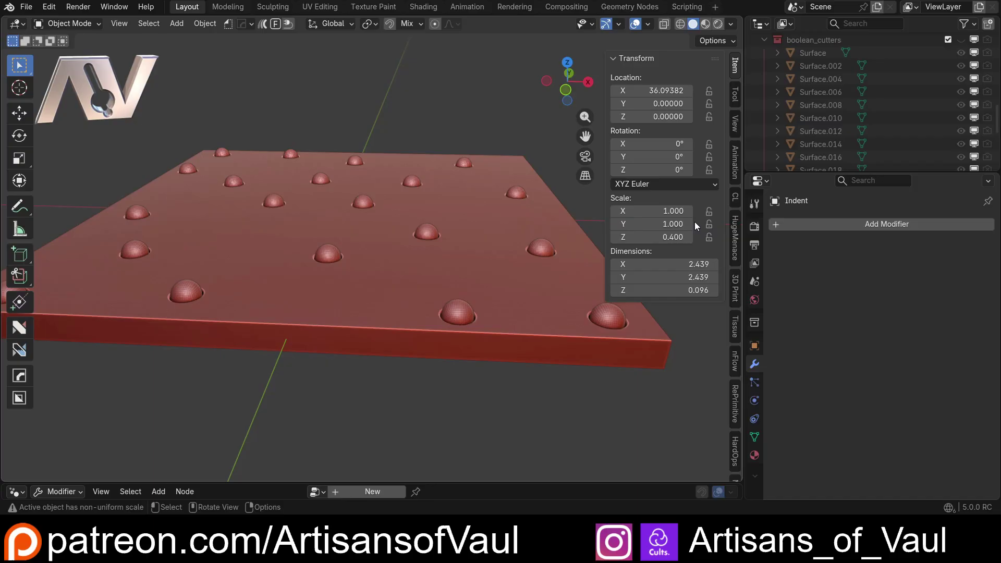
key(n)
Inspect the inner wall of one recess up close, followed by the source indent and the whole riveted slab
scroll(306, 285, up, 7)
scroll(306, 299, down, 3)
shift+middle_drag(231, 288, 327, 295)
scroll(292, 318, up, 6)
shift+middle_drag(271, 334, 386, 219)
scroll(432, 269, up, 5)
middle_drag(432, 269, 453, 246)
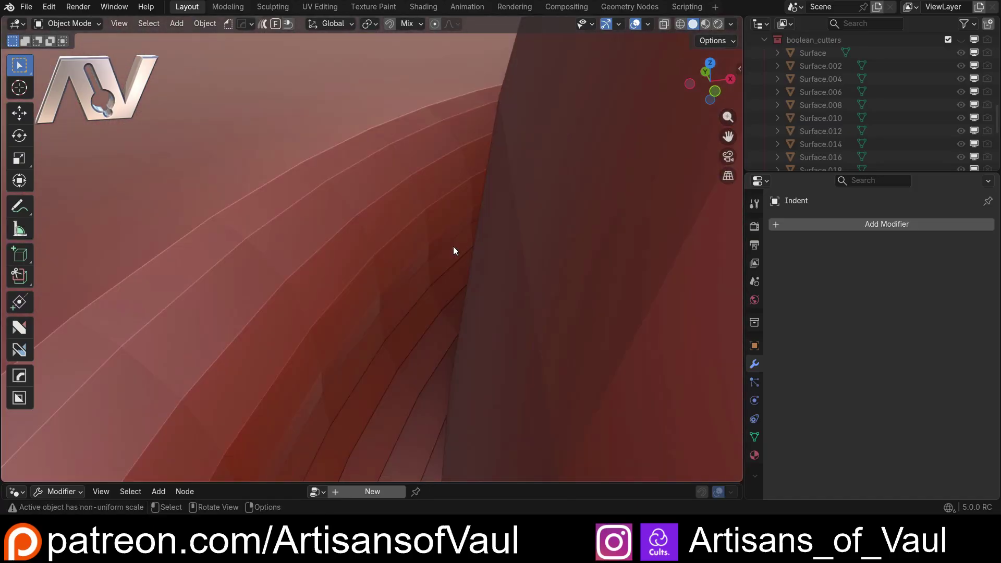
scroll(477, 239, down, 12)
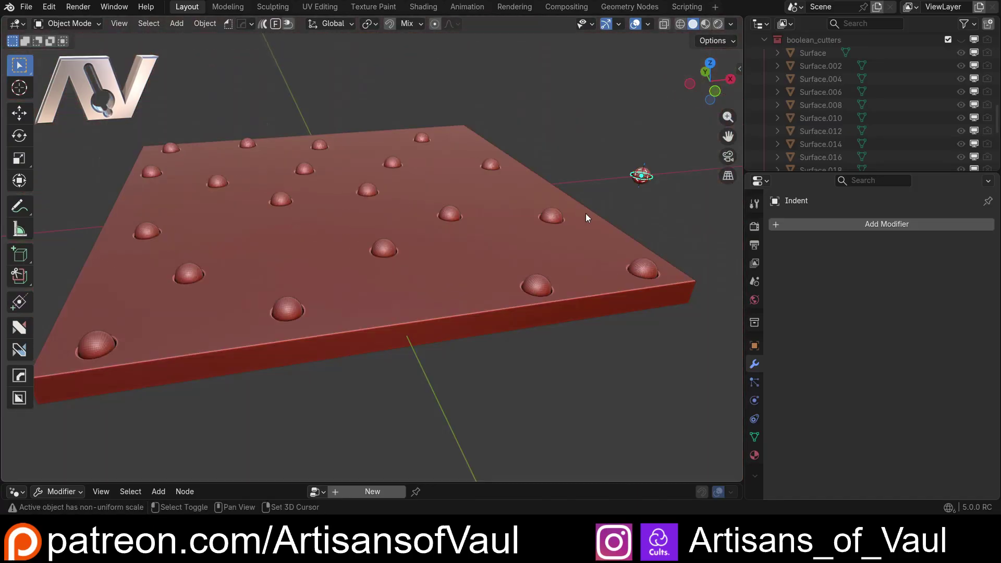
shift+middle_drag(586, 213, 516, 212)
scroll(562, 175, up, 2)
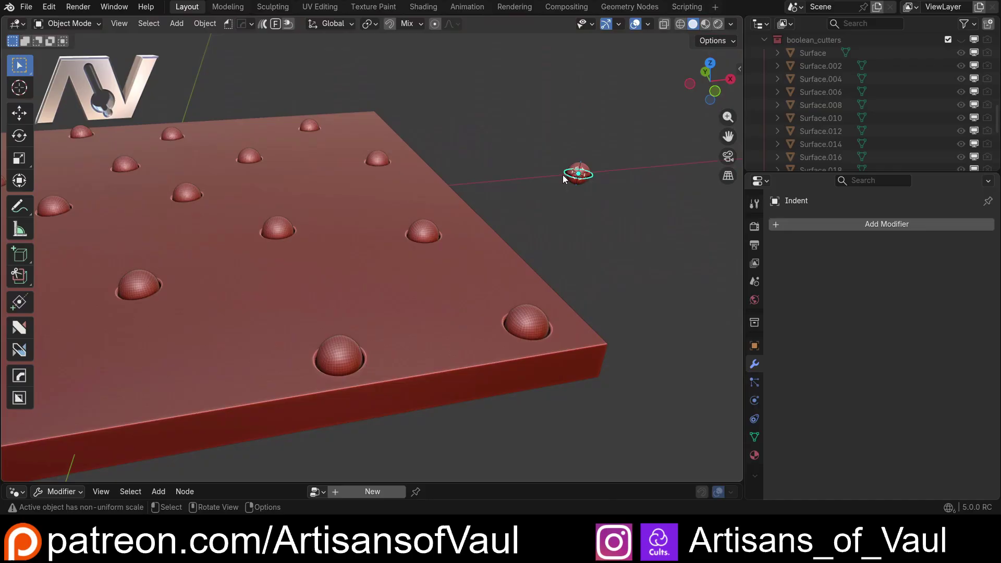
scroll(312, 260, up, 4)
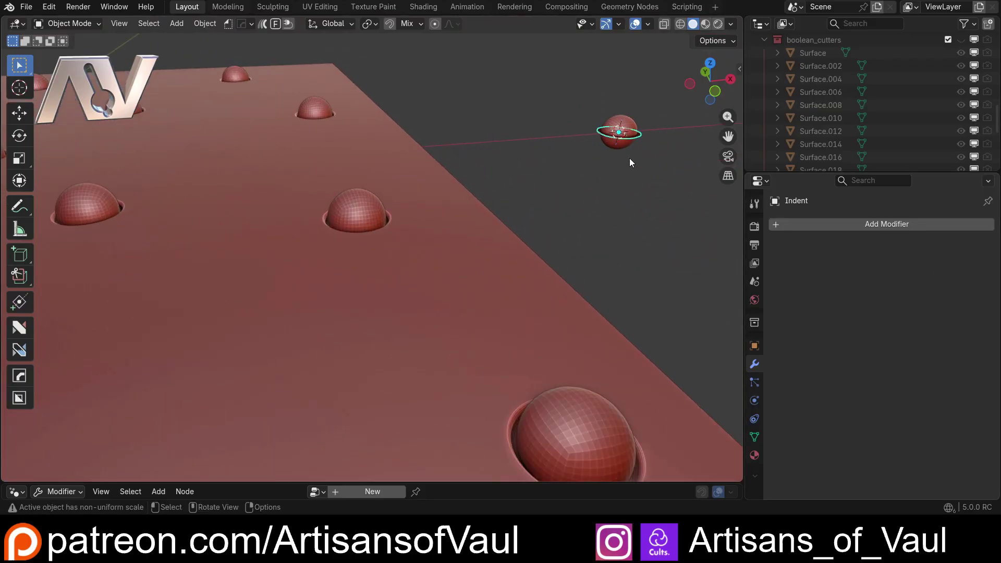
middle_drag(616, 155, 343, 339)
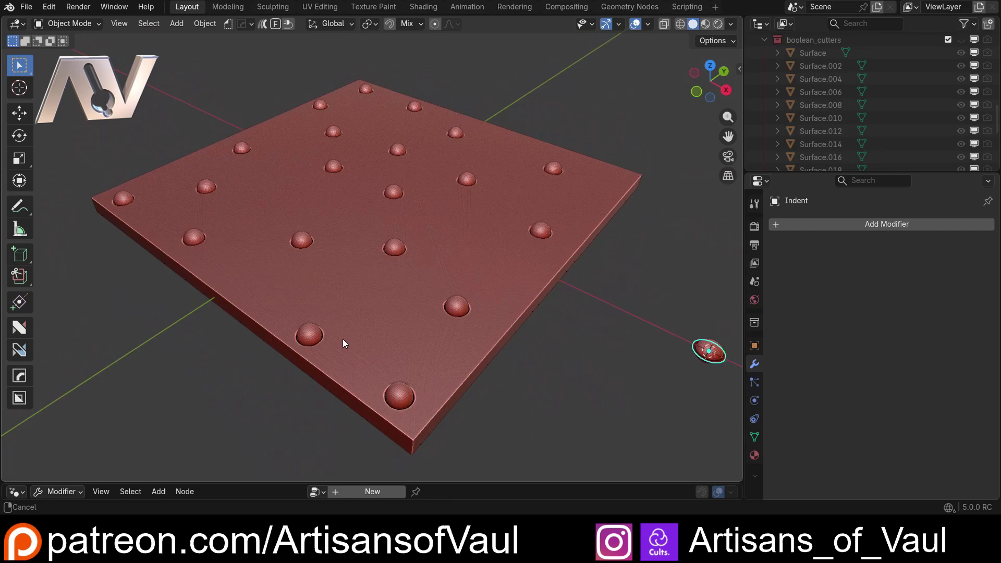
ctrl+middle_drag(343, 339, 339, 341)
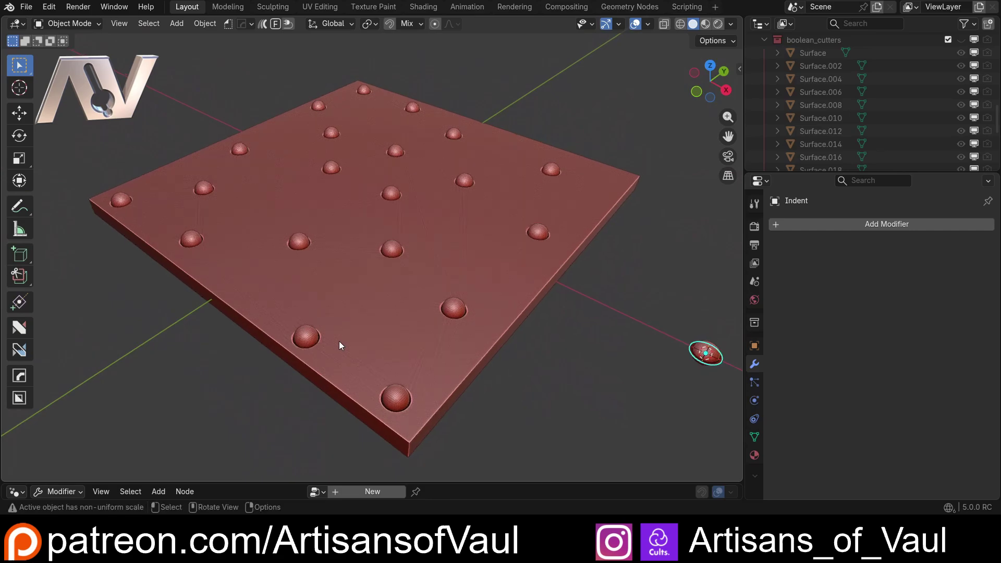